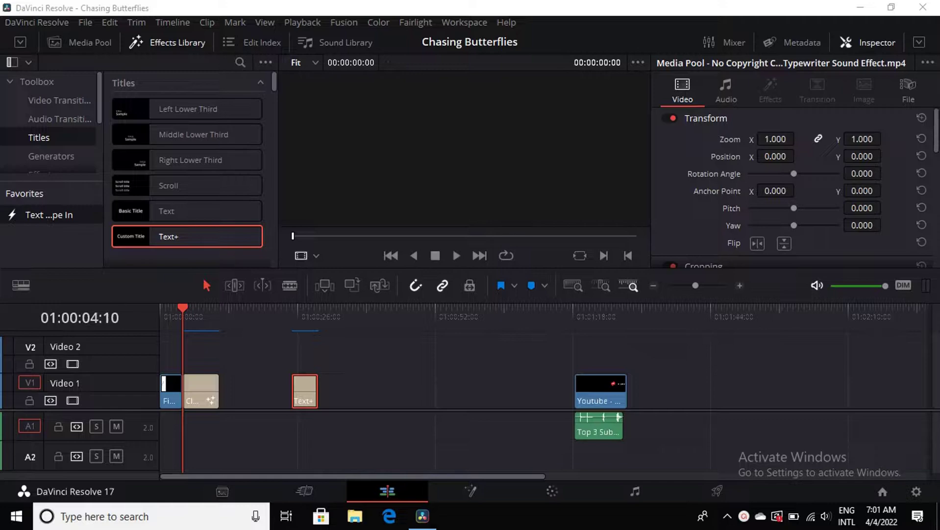
Change the title's Big Text to 'FATHER,' over 'FORGIVE THEM' on two lines
{"action": "left_click", "coordinate": [201, 394]}
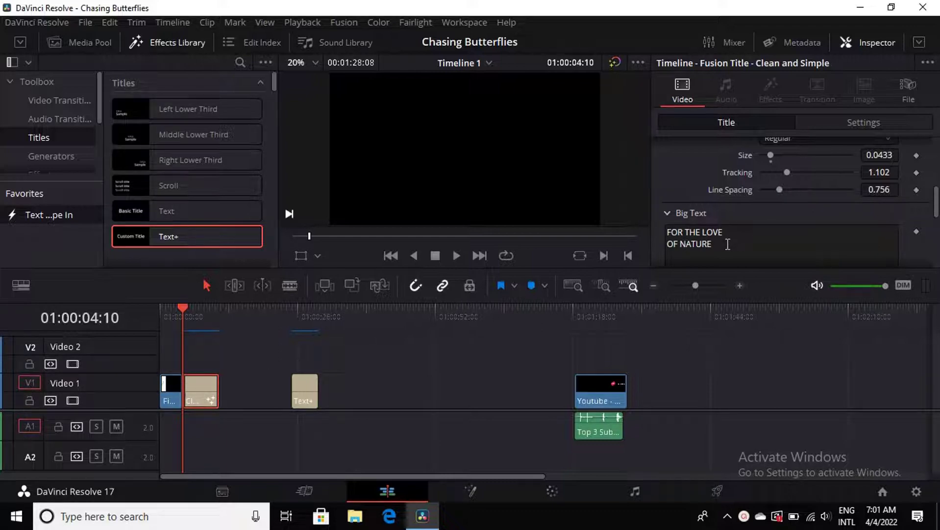
{"action": "left_click_drag", "start_coordinate": [728, 244], "coordinate": [665, 228]}
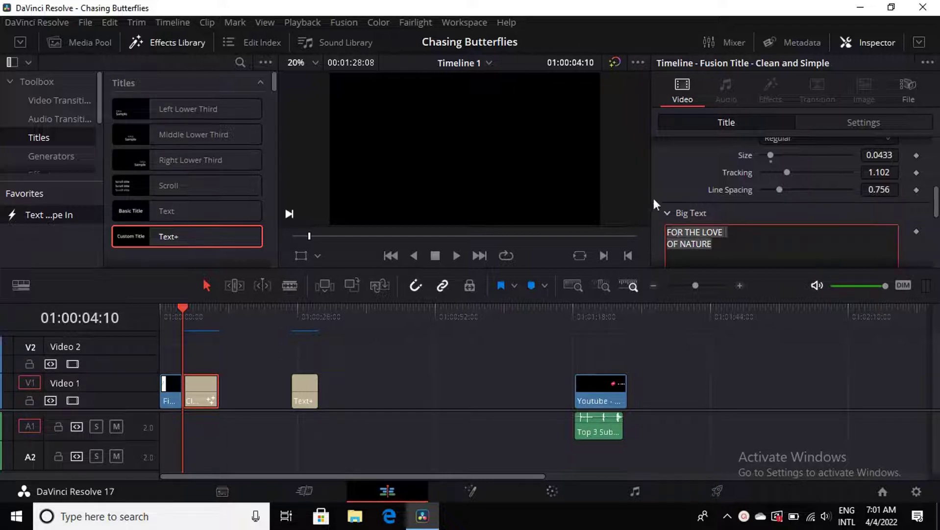
{"action": "type", "text": "FATHE"}
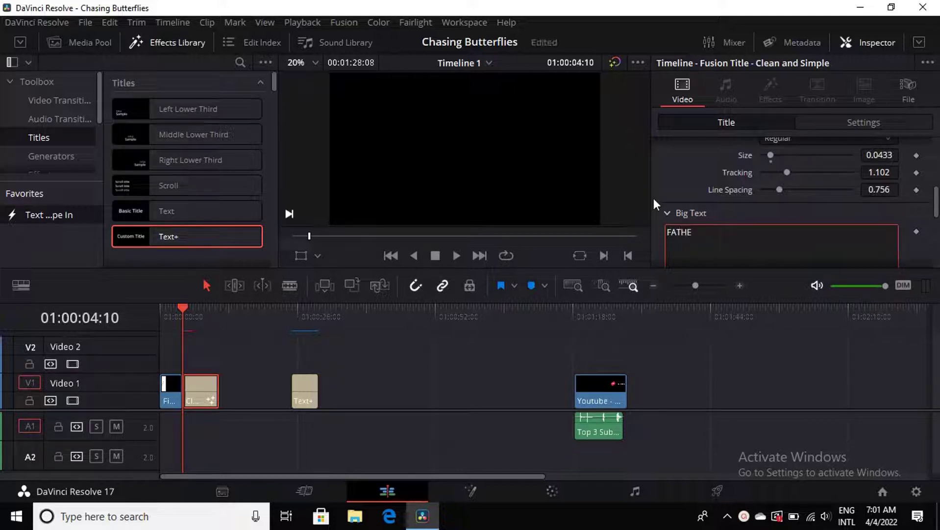
{"action": "type", "text": "R,"}
{"action": "key", "text": "Return"}
{"action": "type", "text": "FORGIVE T"}
{"action": "type", "text": "HEM"}
Replace the Small Text with 'A Poem' and return the playhead to the sequence start
{"action": "scroll", "coordinate": [728, 174], "scroll_direction": "up", "scroll_amount": 5}
{"action": "scroll", "coordinate": [727, 174], "scroll_direction": "up", "scroll_amount": 2}
{"action": "left_click_drag", "start_coordinate": [753, 185], "coordinate": [664, 190]}
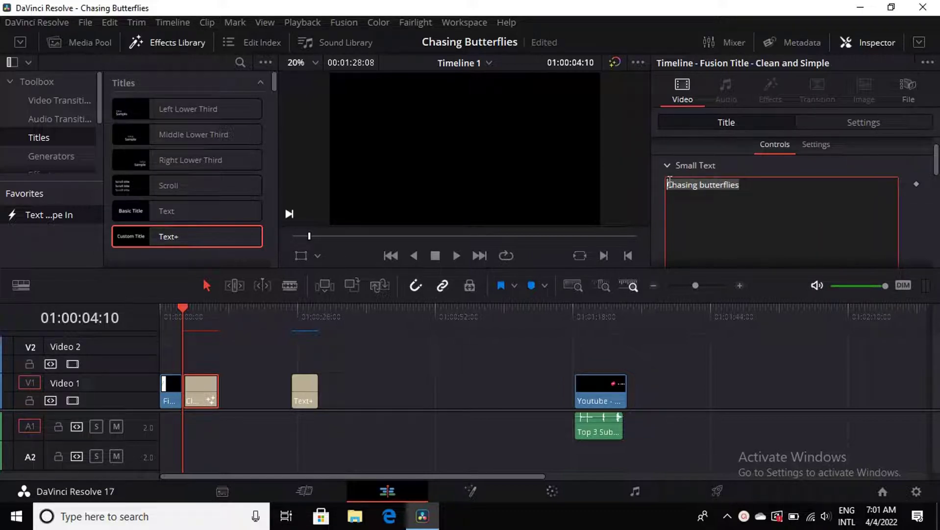
{"action": "key", "text": "BackSpace"}
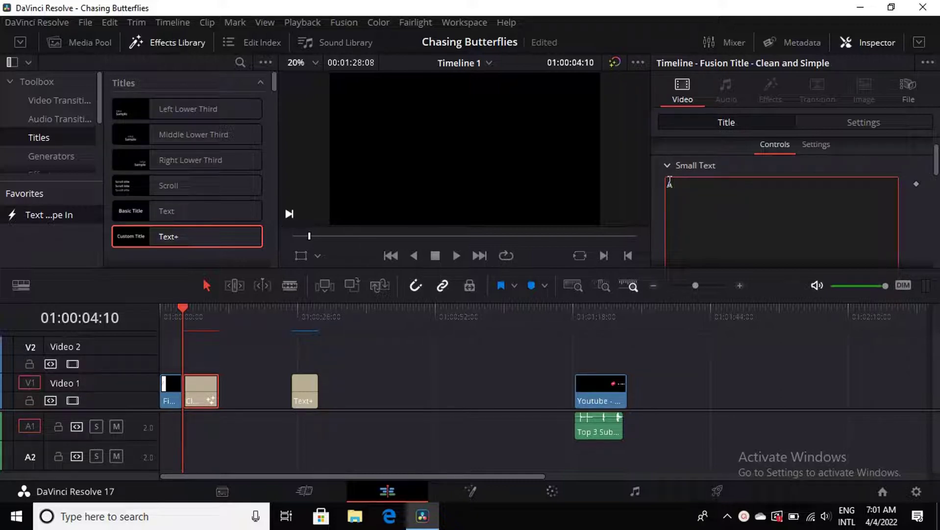
{"action": "type", "text": "A Poem"}
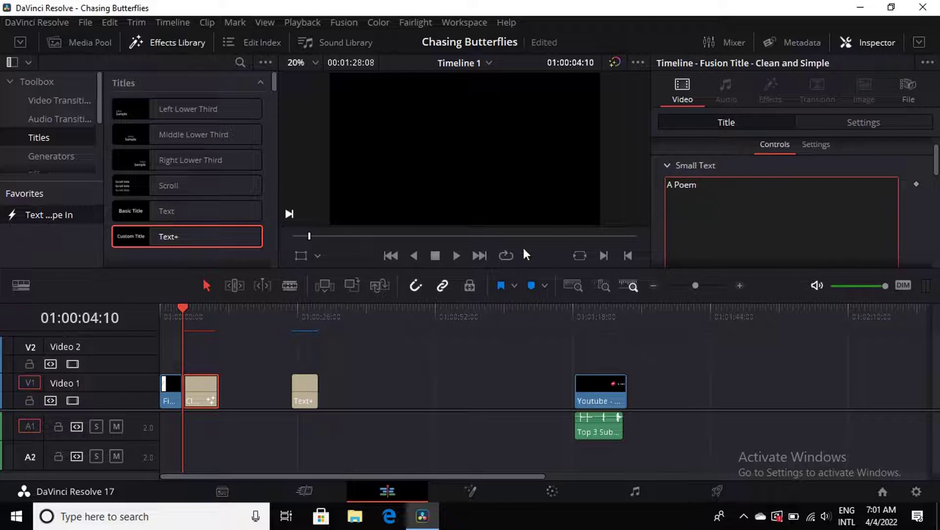
{"action": "left_click", "coordinate": [421, 475]}
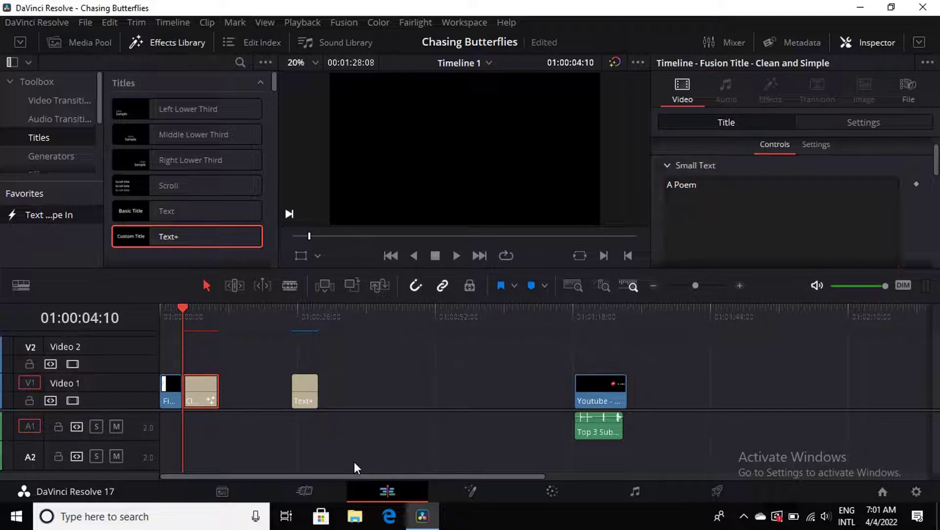
{"action": "left_click_drag", "start_coordinate": [185, 304], "coordinate": [144, 298]}
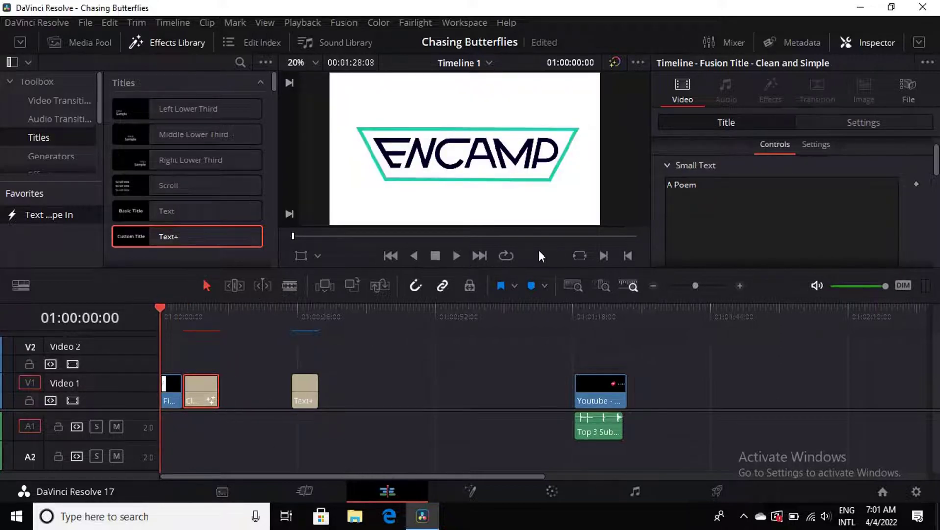
Play the opening title from the start, then select the FATHER, FORGIVE THEM Text+ clip
{"action": "left_click", "coordinate": [456, 255]}
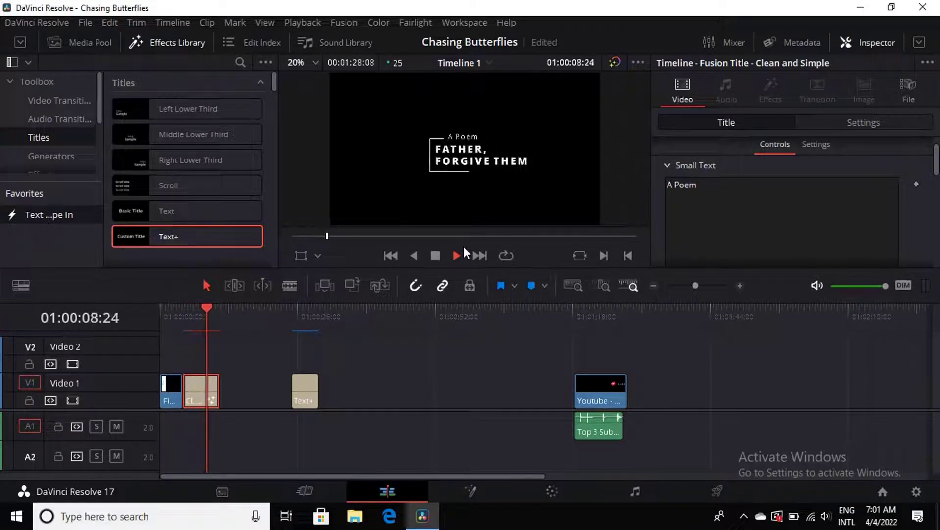
{"action": "left_click", "coordinate": [436, 257]}
{"action": "left_click", "coordinate": [304, 382]}
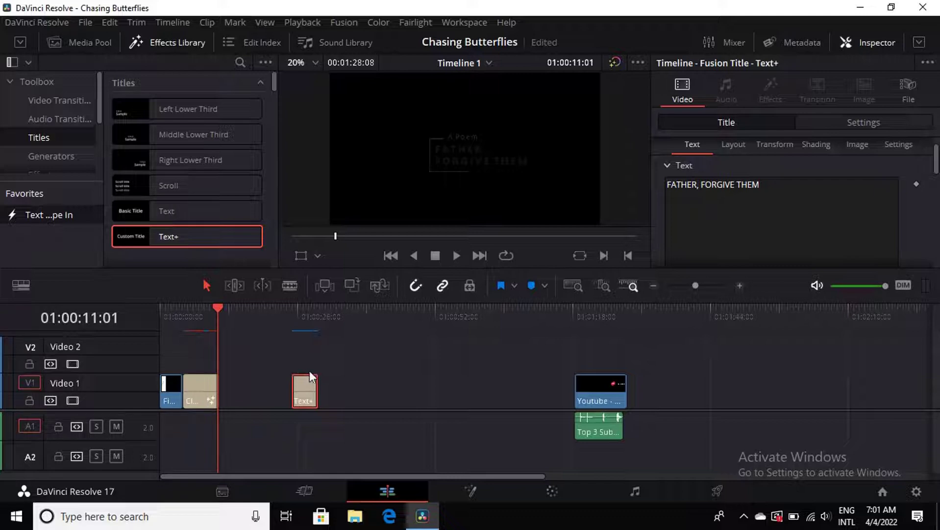
Slide the FATHER, FORGIVE THEM clip left against the title and play its write-on
{"action": "left_click_drag", "start_coordinate": [309, 389], "coordinate": [235, 384]}
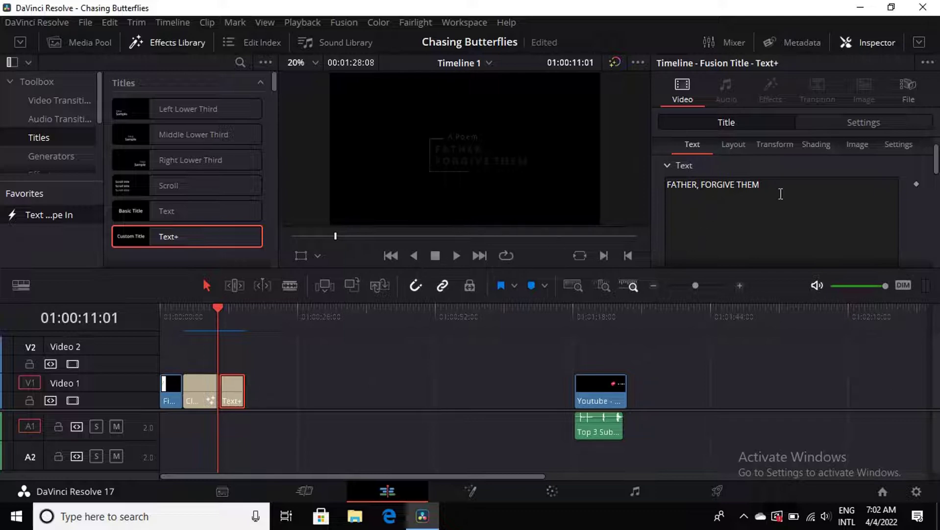
{"action": "scroll", "coordinate": [781, 194], "scroll_direction": "down", "scroll_amount": 2}
{"action": "scroll", "coordinate": [777, 193], "scroll_direction": "down", "scroll_amount": 3}
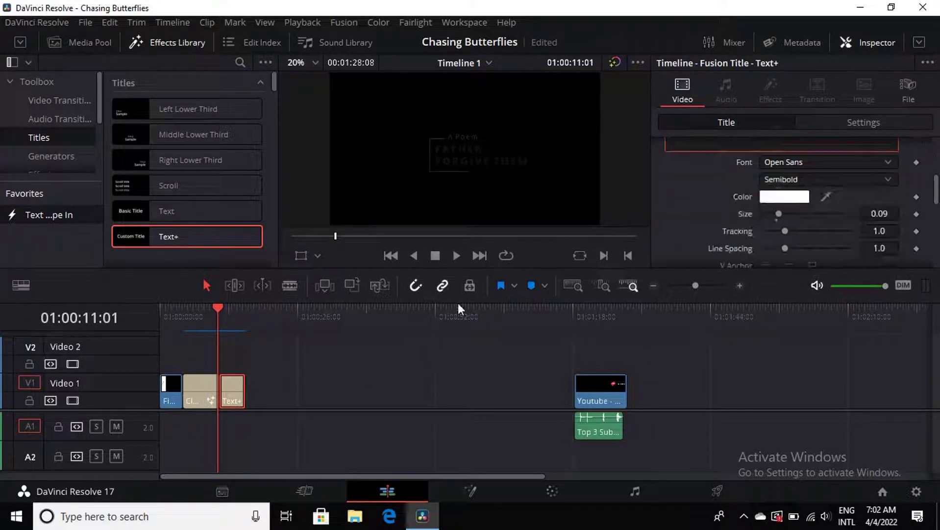
{"action": "left_click", "coordinate": [455, 253]}
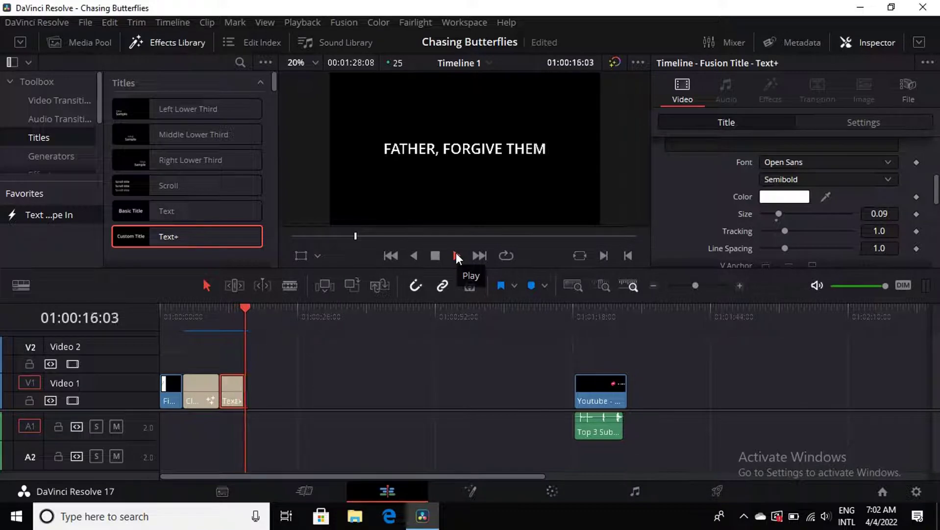
{"action": "left_click", "coordinate": [434, 255]}
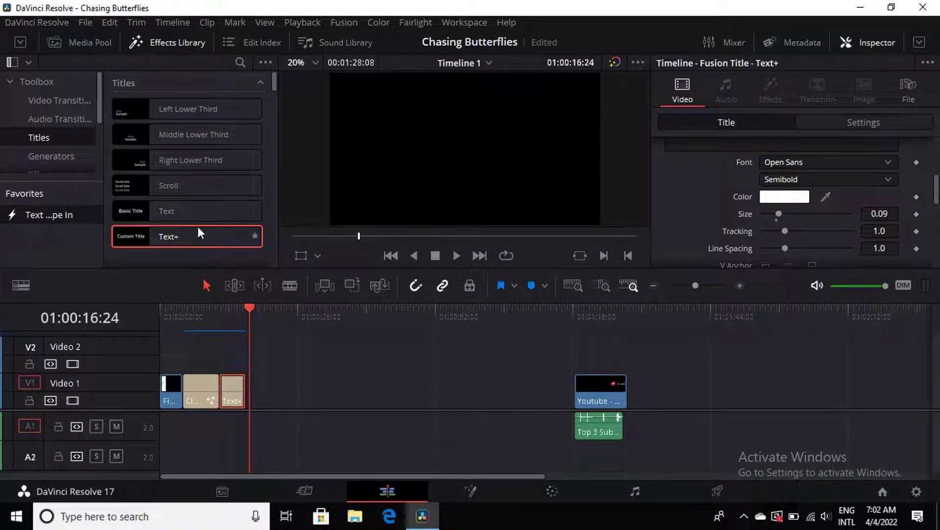
Drop a Text+ title on Video 1, extend the FATHER clip, review, and butt them together
{"action": "left_click_drag", "start_coordinate": [199, 232], "coordinate": [330, 386]}
{"action": "left_click_drag", "start_coordinate": [244, 393], "coordinate": [265, 394]}
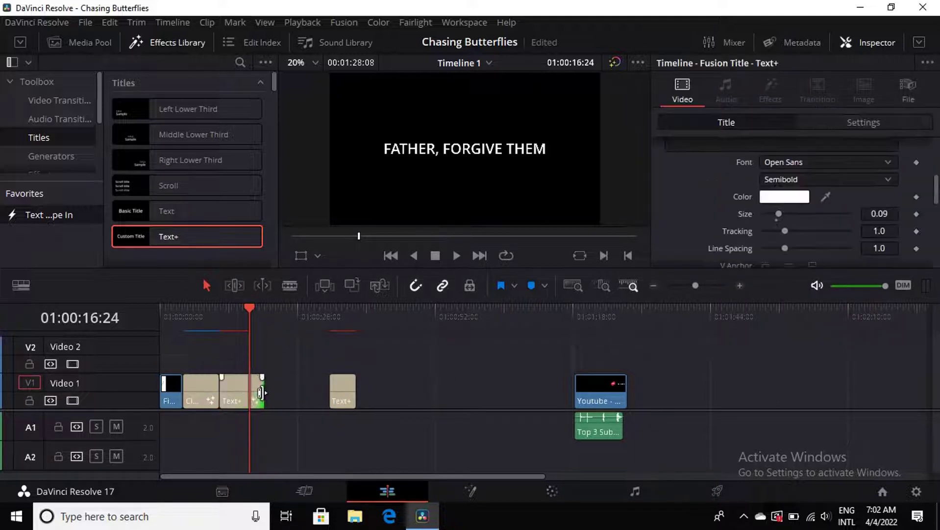
{"action": "left_click", "coordinate": [248, 309]}
{"action": "left_click_drag", "start_coordinate": [248, 308], "coordinate": [184, 307]}
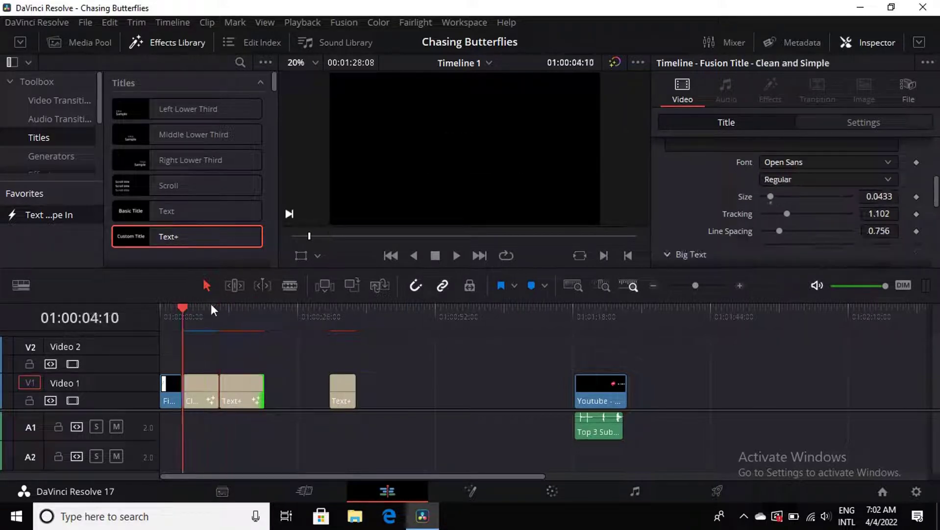
{"action": "left_click", "coordinate": [456, 256]}
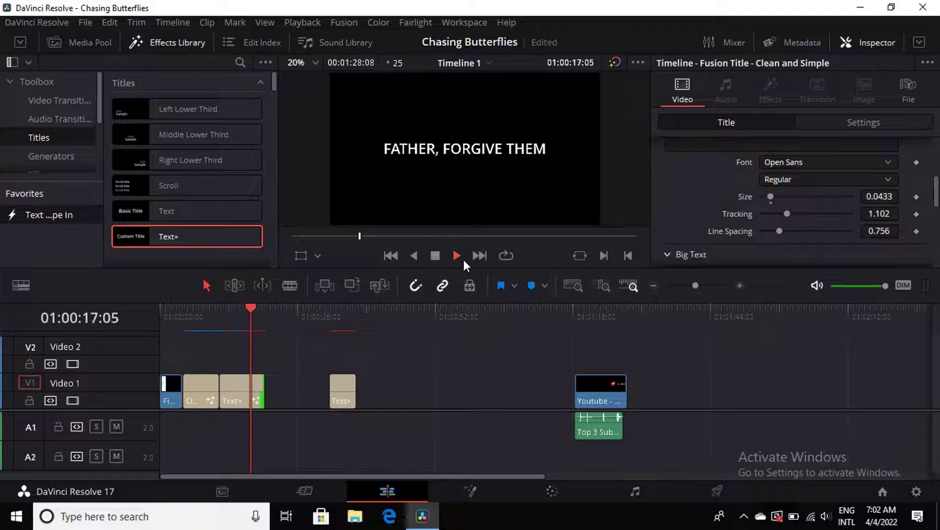
{"action": "left_click", "coordinate": [438, 256]}
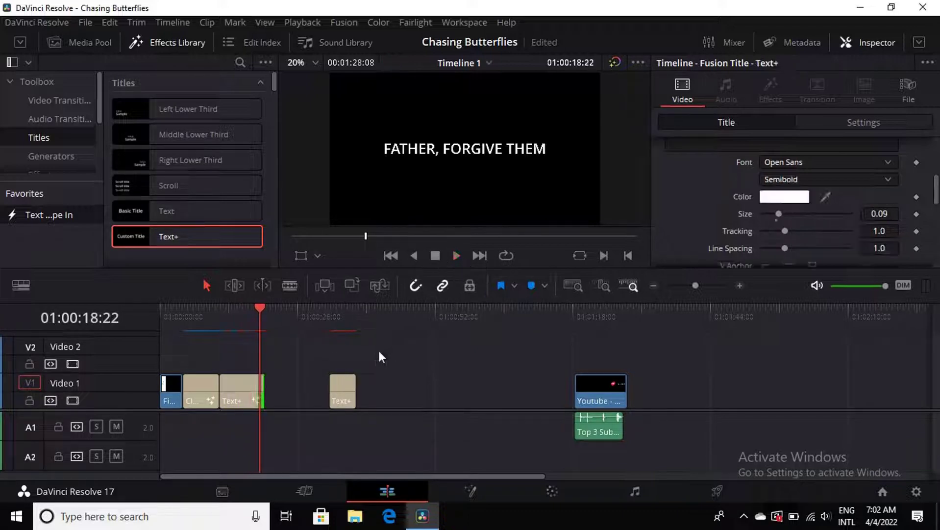
{"action": "left_click_drag", "start_coordinate": [341, 392], "coordinate": [277, 392]}
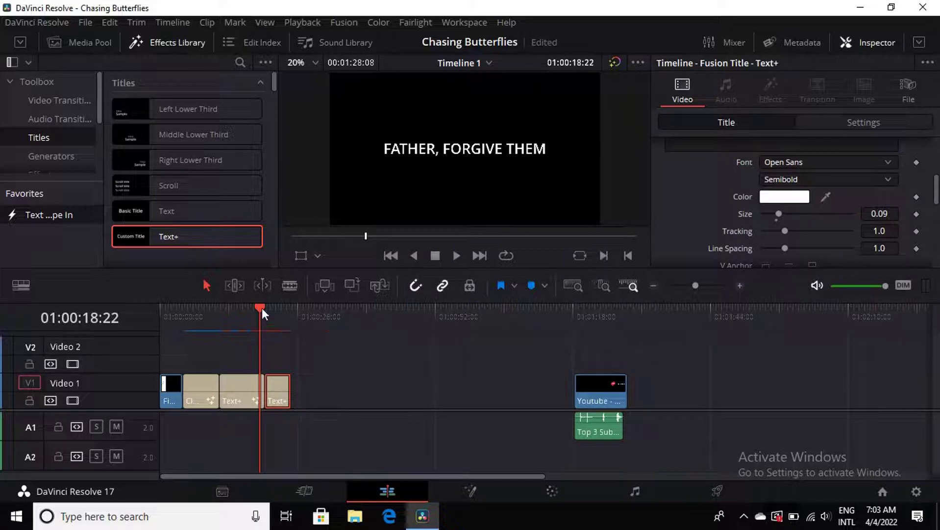
Replace the Custom Title placeholder with 'Be careful who you Love' and scroll to Write On
{"action": "key", "text": "shift+Right"}
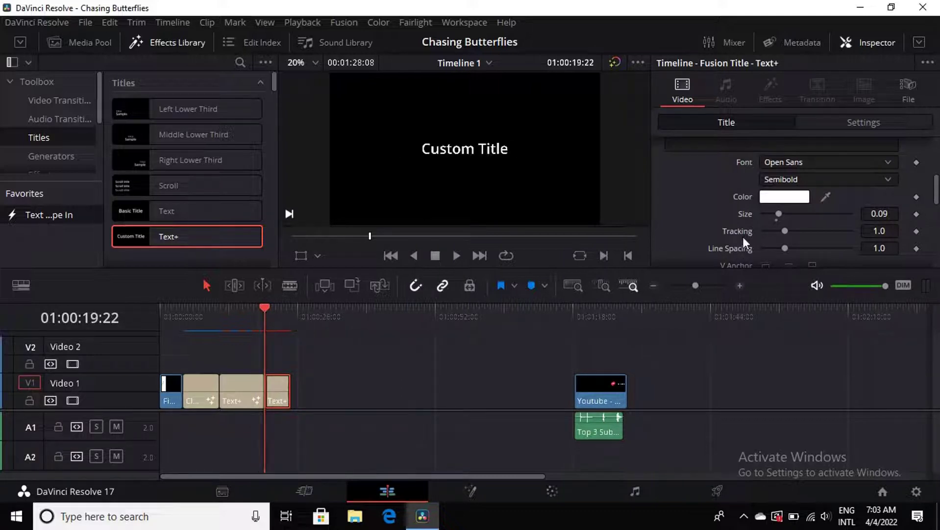
{"action": "scroll", "coordinate": [731, 181], "scroll_direction": "up", "scroll_amount": 3}
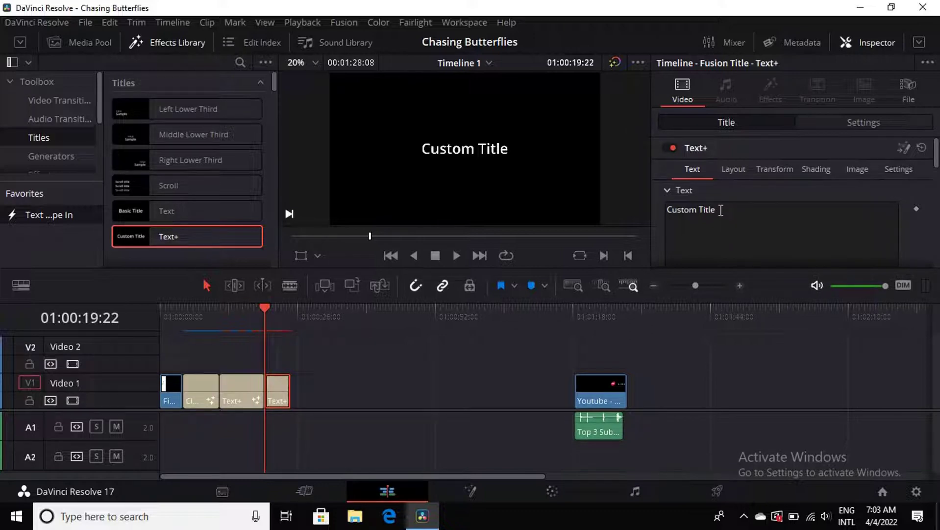
{"action": "left_click_drag", "start_coordinate": [721, 210], "coordinate": [652, 208]}
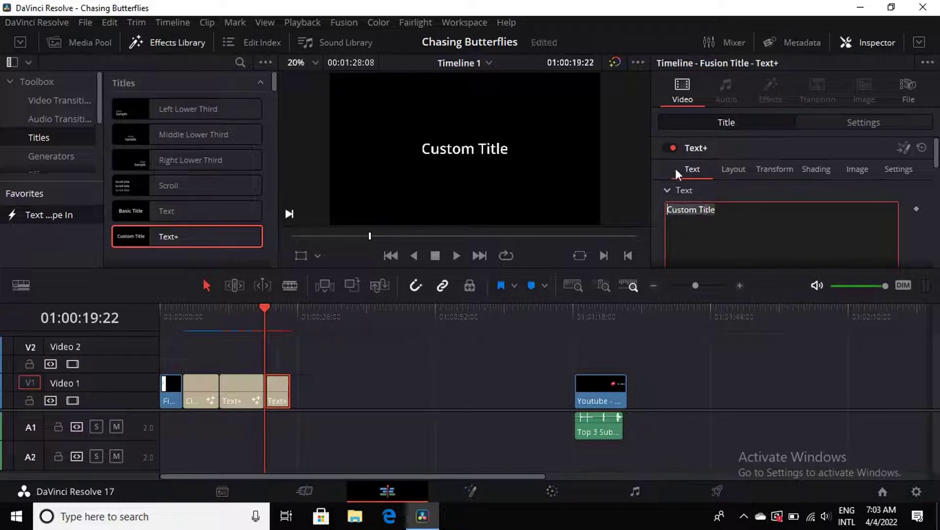
{"action": "type", "text": "Be"}
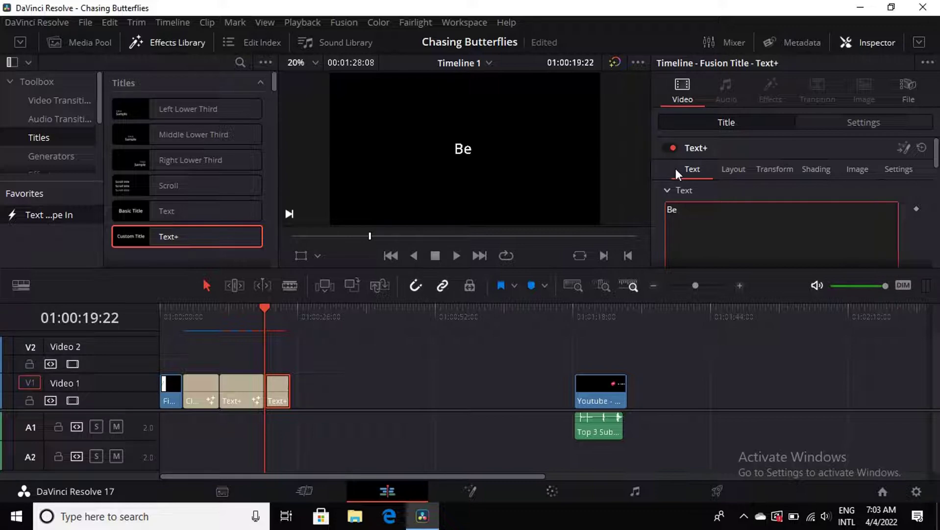
{"action": "type", "text": " carefu"}
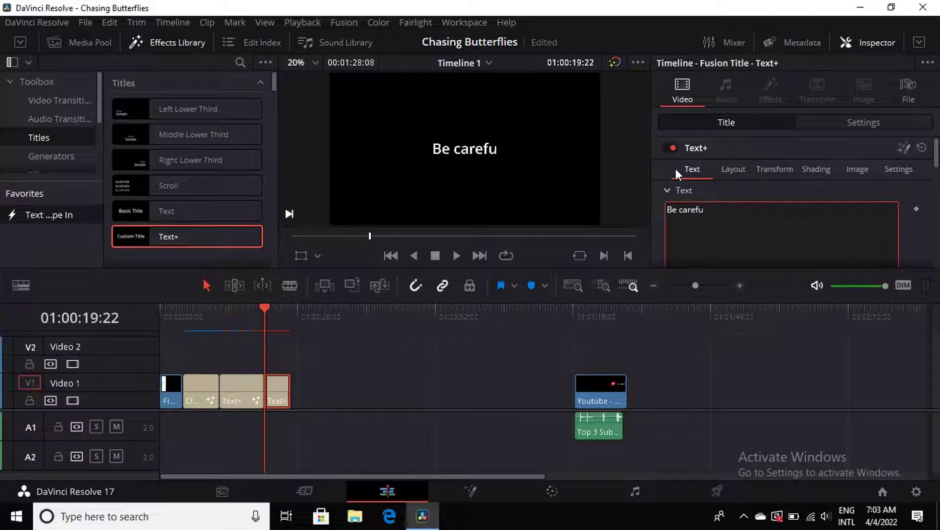
{"action": "type", "text": "l who "}
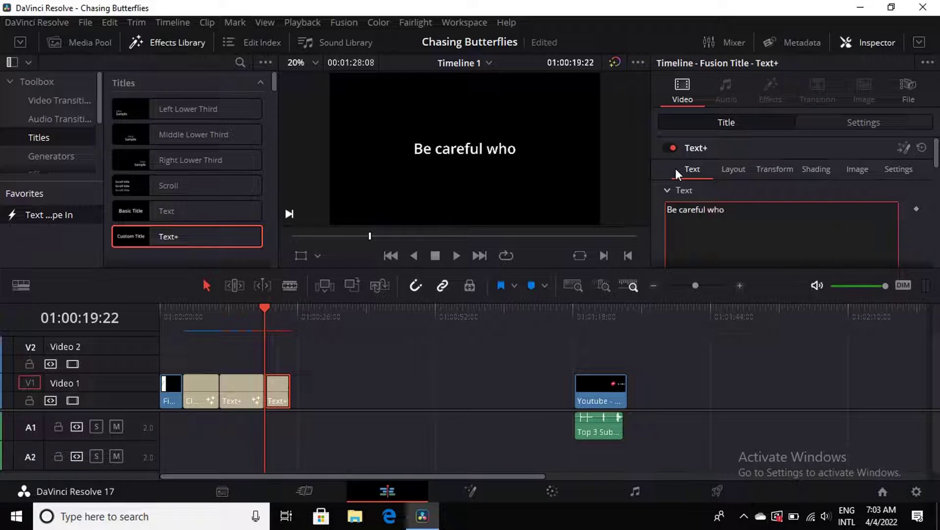
{"action": "type", "text": "you "}
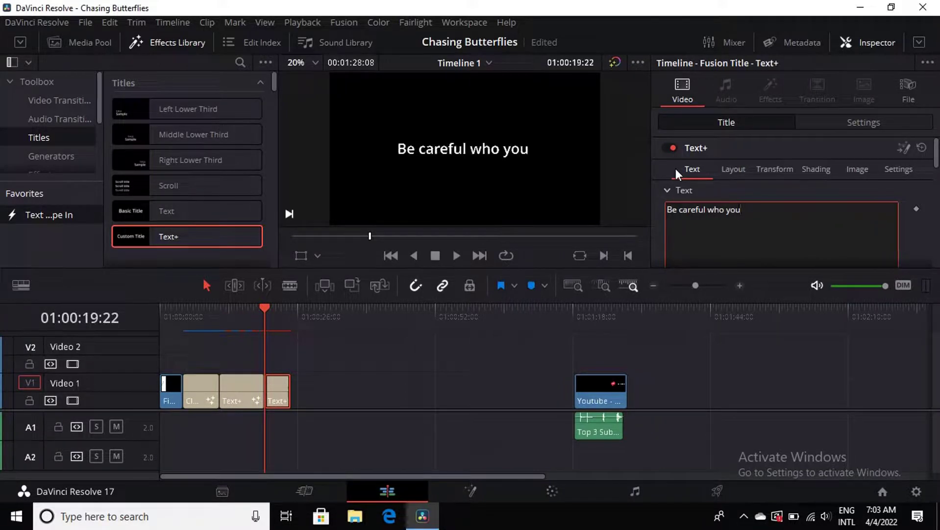
{"action": "type", "text": "Love"}
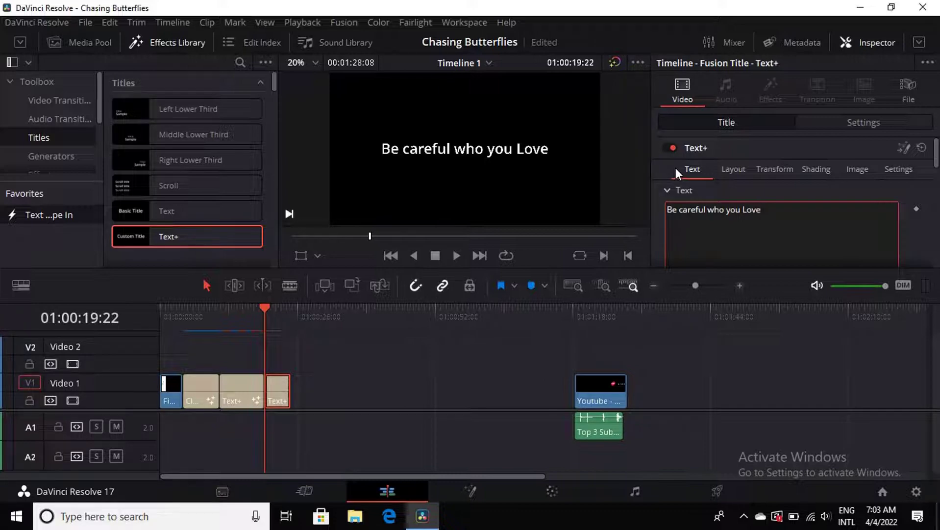
{"action": "scroll", "coordinate": [808, 231], "scroll_direction": "down", "scroll_amount": 10}
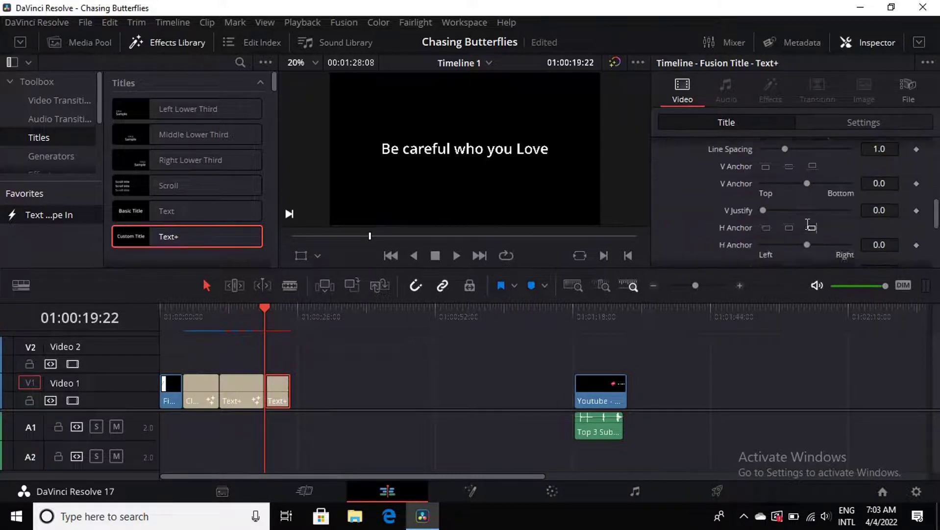
{"action": "scroll", "coordinate": [808, 225], "scroll_direction": "down", "scroll_amount": 5}
{"action": "scroll", "coordinate": [808, 230], "scroll_direction": "down", "scroll_amount": 1}
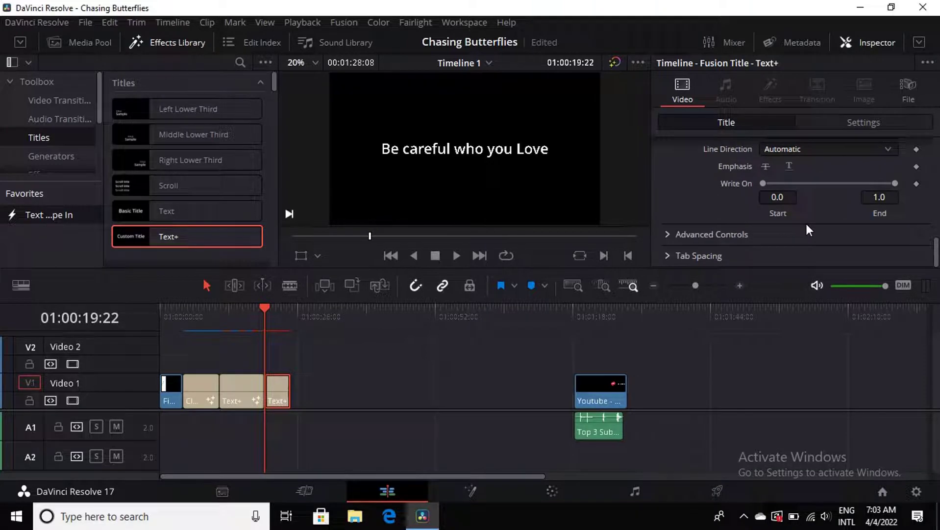
Keyframe Write On End at 0.0 at 01:00:19:22 and at 1.0 at 01:00:24:22
{"action": "left_click", "coordinate": [896, 182]}
{"action": "left_click", "coordinate": [914, 184]}
{"action": "left_click_drag", "start_coordinate": [896, 183], "coordinate": [771, 184]}
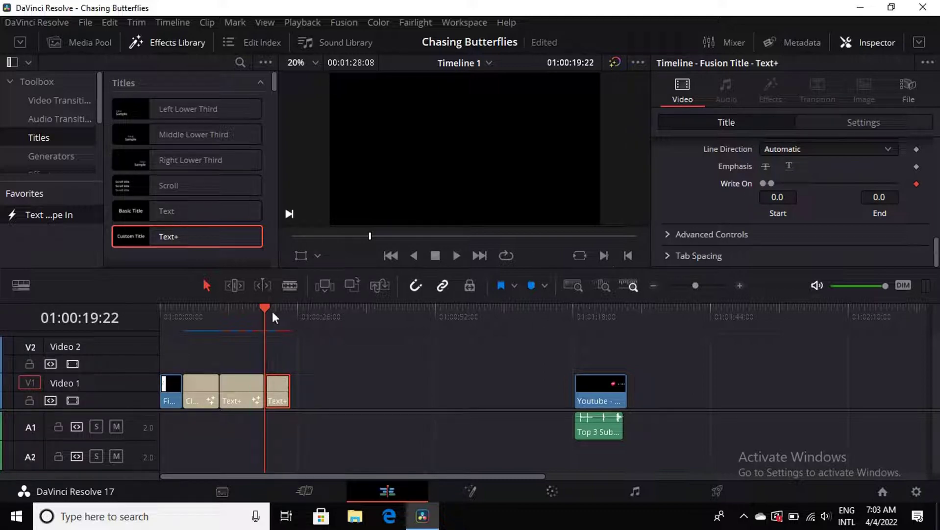
{"action": "left_click_drag", "start_coordinate": [274, 307], "coordinate": [282, 308]}
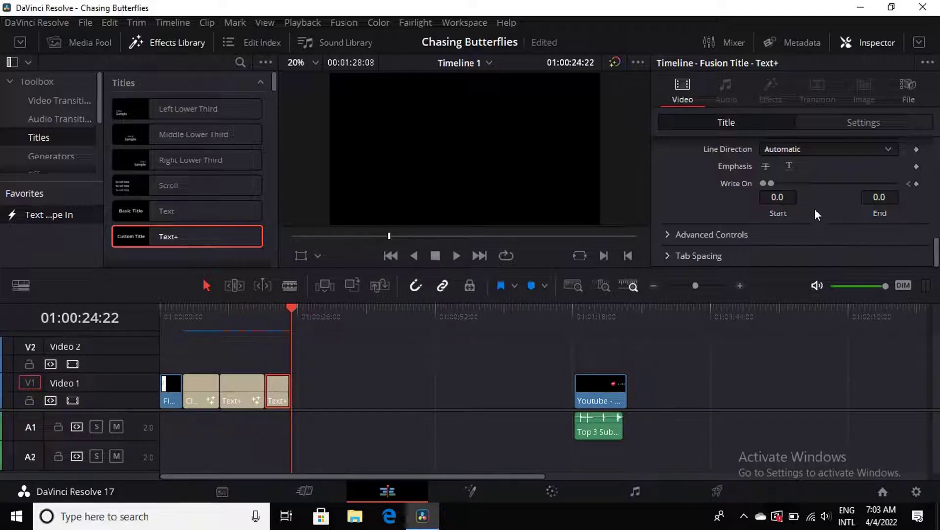
{"action": "left_click", "coordinate": [916, 184]}
{"action": "left_click_drag", "start_coordinate": [770, 183], "coordinate": [895, 183]}
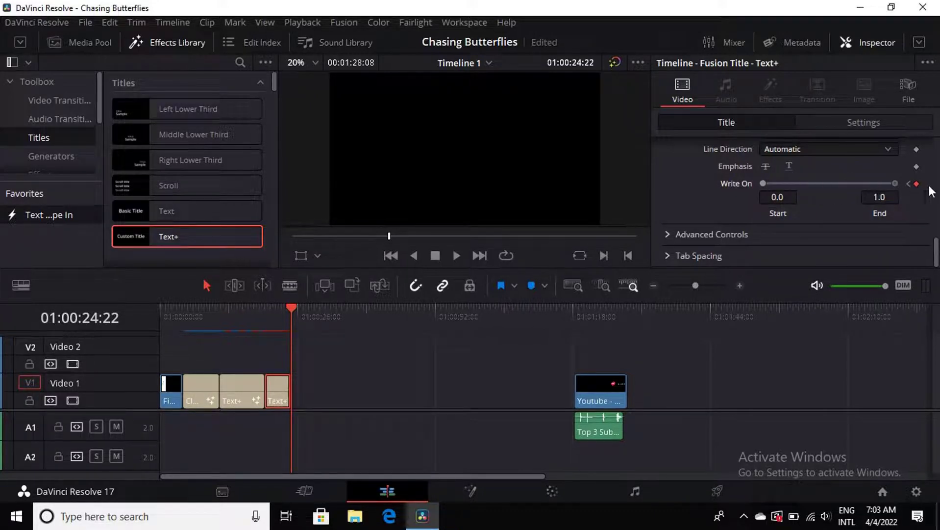
{"action": "scroll", "coordinate": [861, 189], "scroll_direction": "up", "scroll_amount": 5}
{"action": "scroll", "coordinate": [861, 188], "scroll_direction": "up", "scroll_amount": 5}
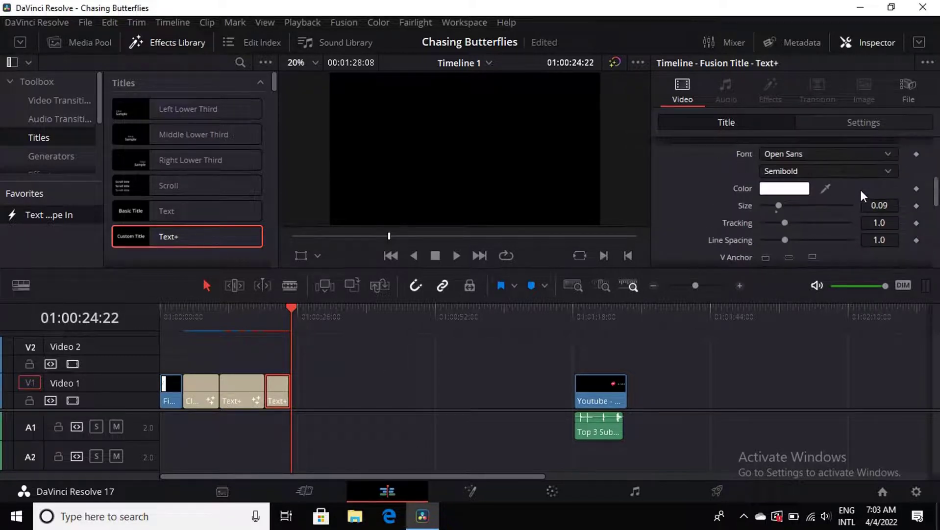
{"action": "scroll", "coordinate": [860, 189], "scroll_direction": "up", "scroll_amount": 5}
{"action": "left_click", "coordinate": [861, 191]}
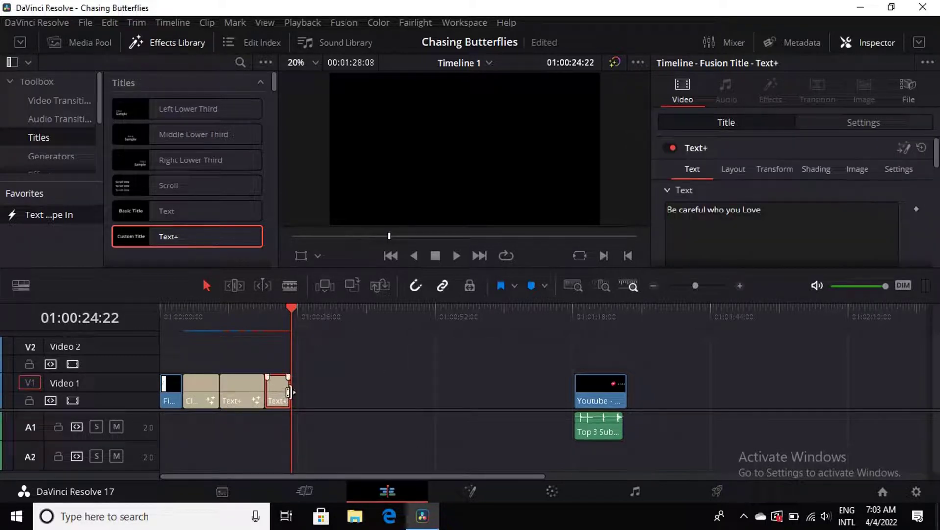
Extend the last Text+ clip by +03:15 and play its write-on from the clip start
{"action": "left_click_drag", "start_coordinate": [289, 391], "coordinate": [310, 391]}
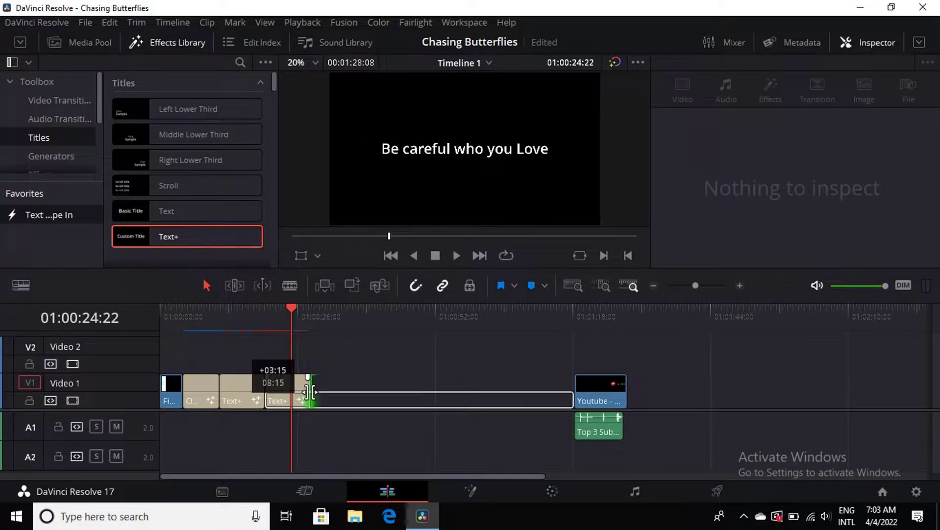
{"action": "left_click_drag", "start_coordinate": [289, 305], "coordinate": [271, 302]}
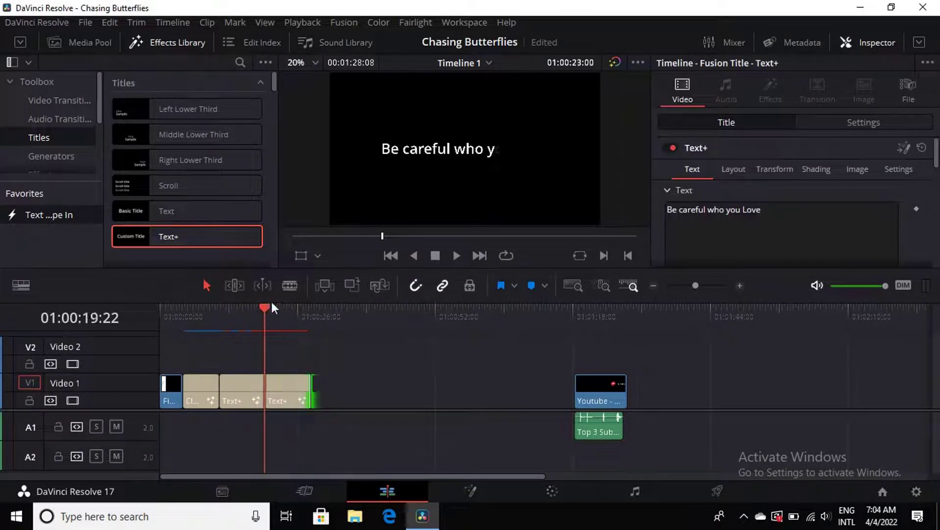
{"action": "left_click", "coordinate": [457, 255]}
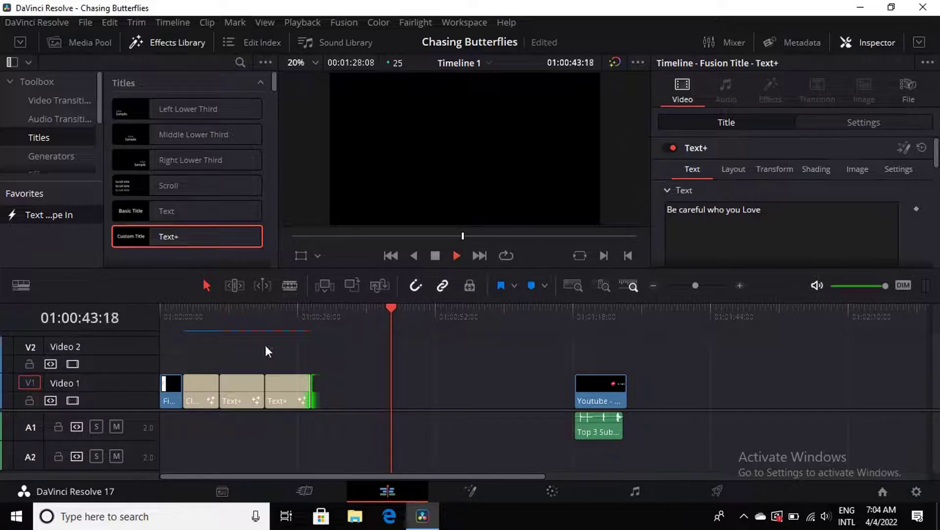
{"action": "left_click", "coordinate": [379, 309]}
{"action": "left_click_drag", "start_coordinate": [370, 313], "coordinate": [219, 306]}
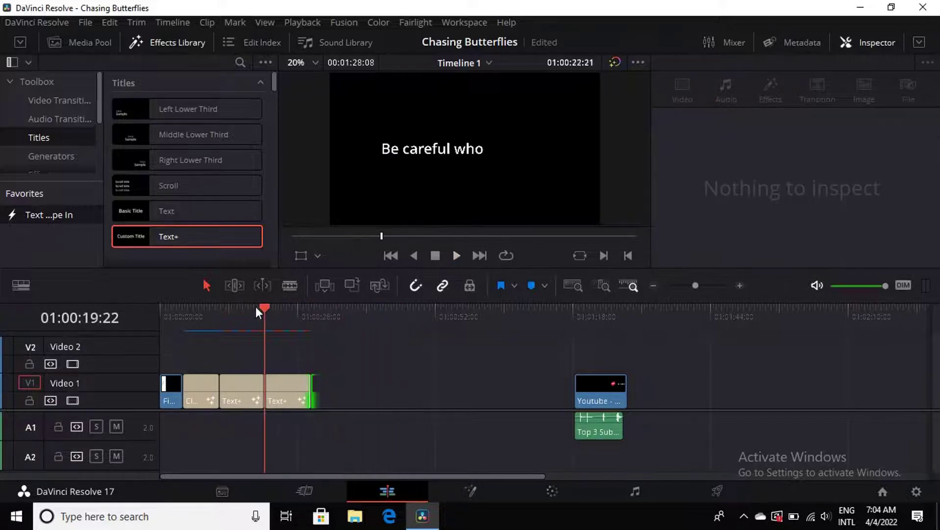
{"action": "key", "text": "space"}
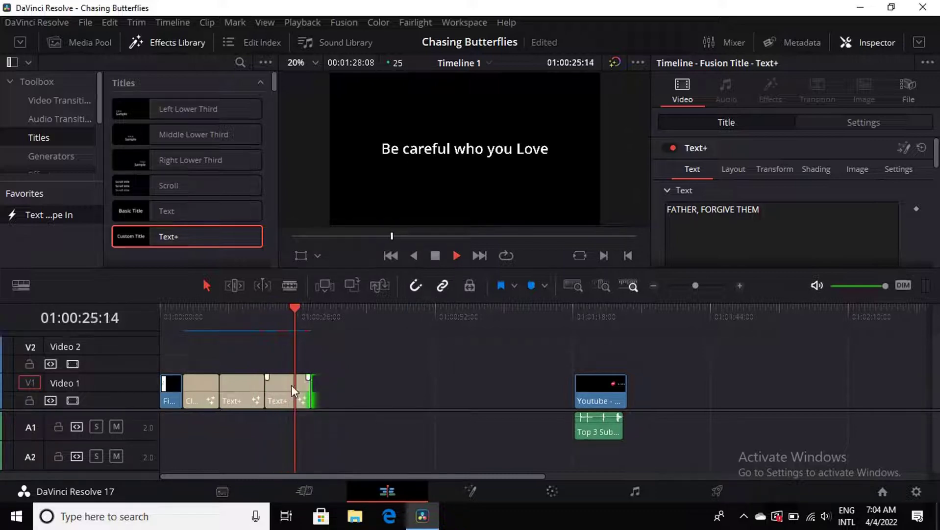
{"action": "left_click_drag", "start_coordinate": [299, 308], "coordinate": [293, 308]}
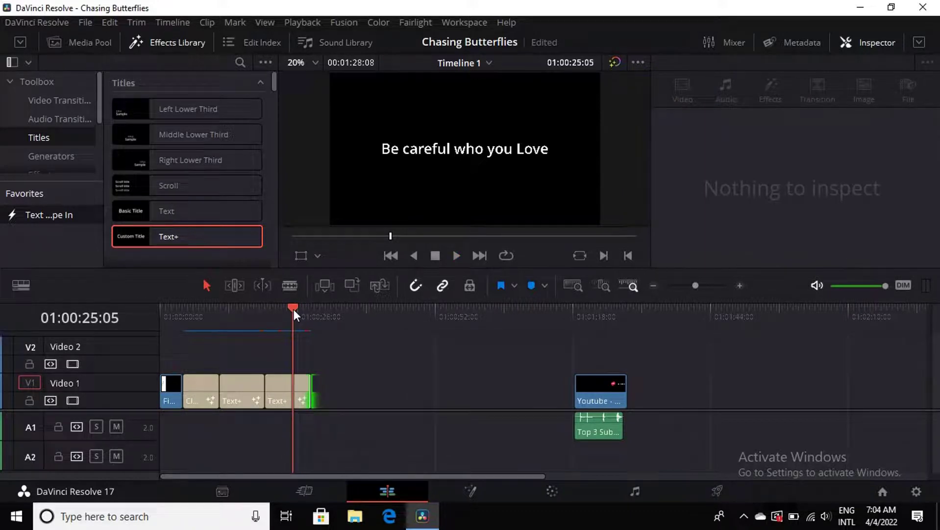
{"action": "key", "text": "space"}
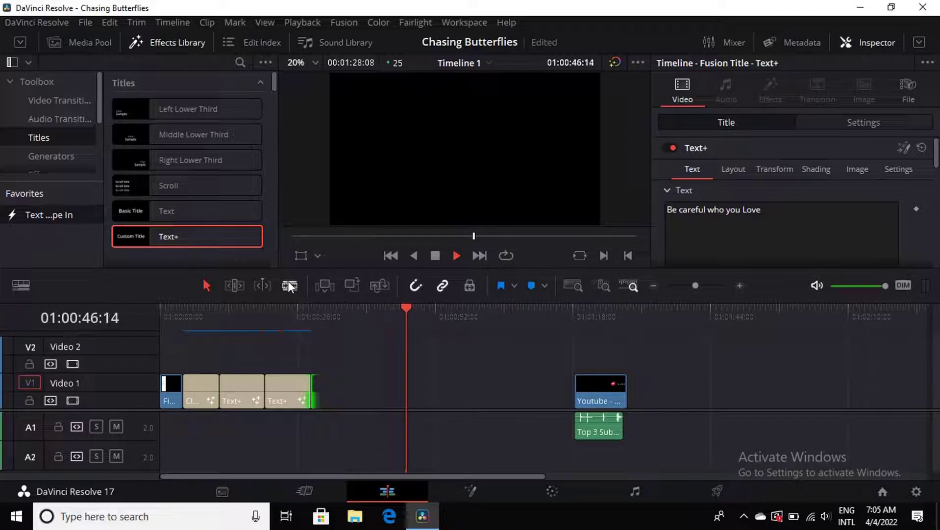
{"action": "mouse_move", "coordinate": [408, 307]}
{"action": "left_mouse_down"}
{"action": "mouse_move", "coordinate": [254, 336]}
{"action": "mouse_move", "coordinate": [189, 332]}
{"action": "left_mouse_up"}
{"action": "key", "text": "space"}
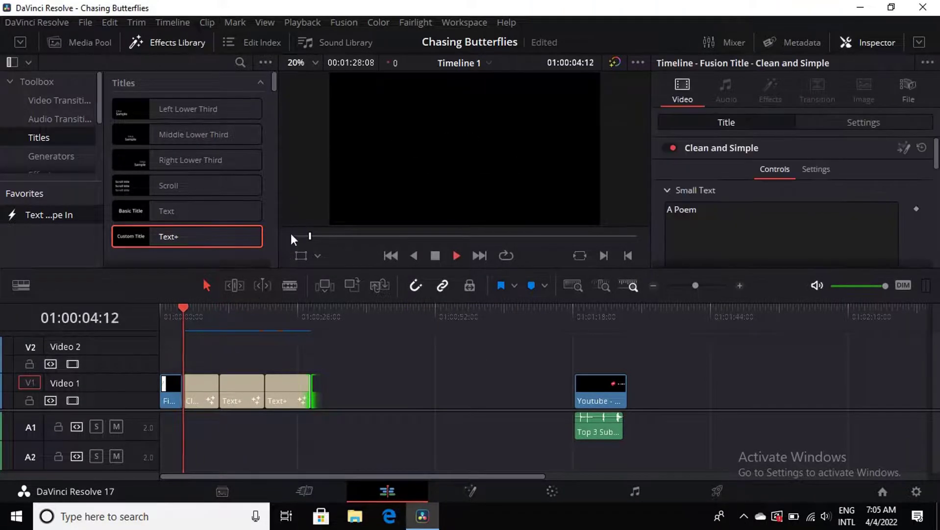
{"action": "left_click", "coordinate": [438, 255]}
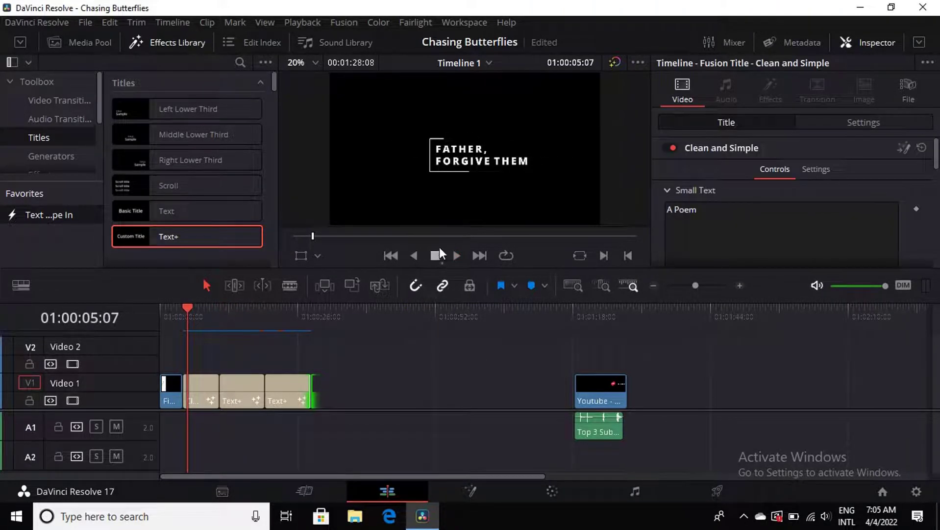
{"action": "left_click", "coordinate": [294, 400]}
Place a new Text+ title after the third line and extend it by +04:20
{"action": "left_click_drag", "start_coordinate": [292, 395], "coordinate": [290, 404]}
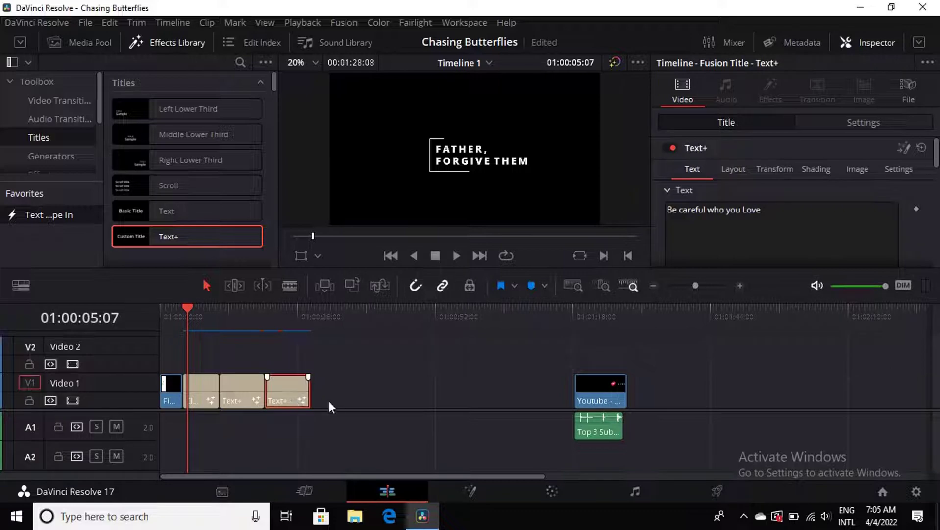
{"action": "left_click", "coordinate": [254, 343]}
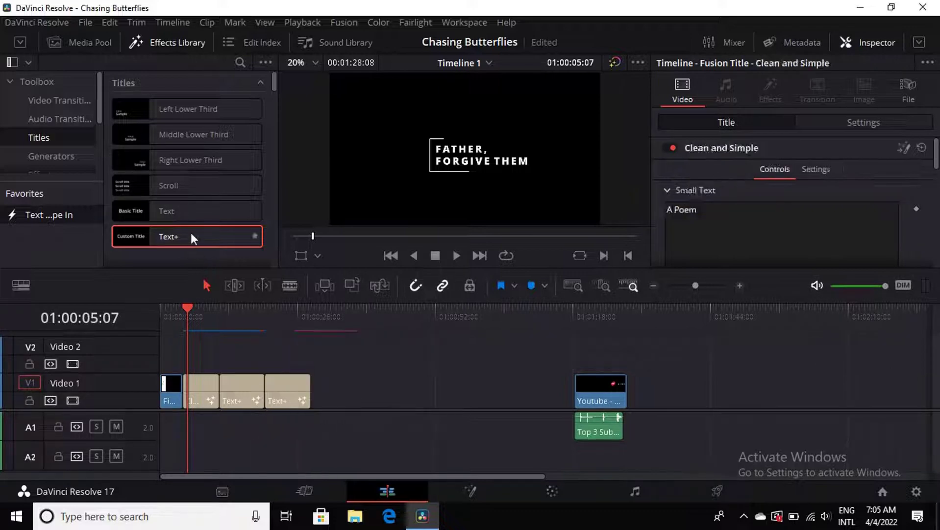
{"action": "left_click_drag", "start_coordinate": [191, 236], "coordinate": [312, 395]}
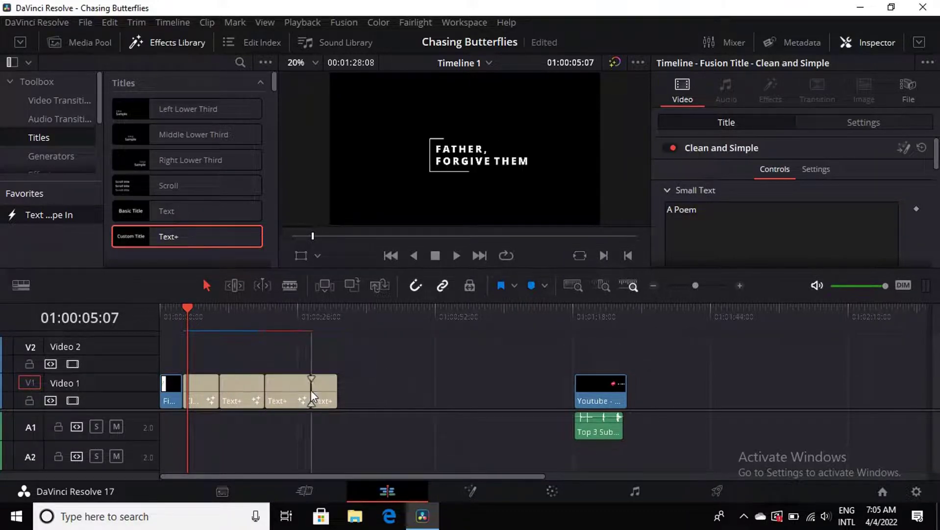
{"action": "left_click_drag", "start_coordinate": [337, 395], "coordinate": [366, 400]}
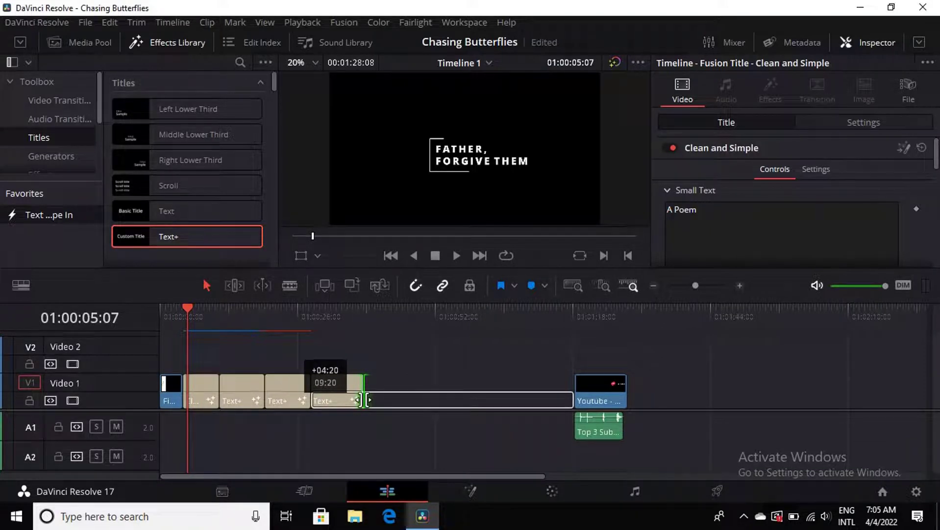
{"action": "left_click", "coordinate": [309, 329]}
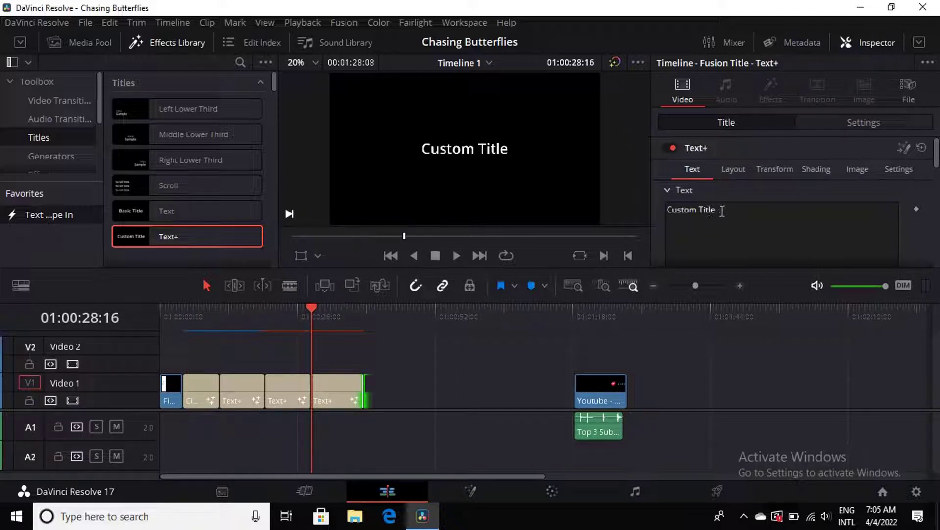
Make the new clip read 'Your heart might be true,' and scroll down to Write On
{"action": "left_click_drag", "start_coordinate": [722, 211], "coordinate": [657, 211]}
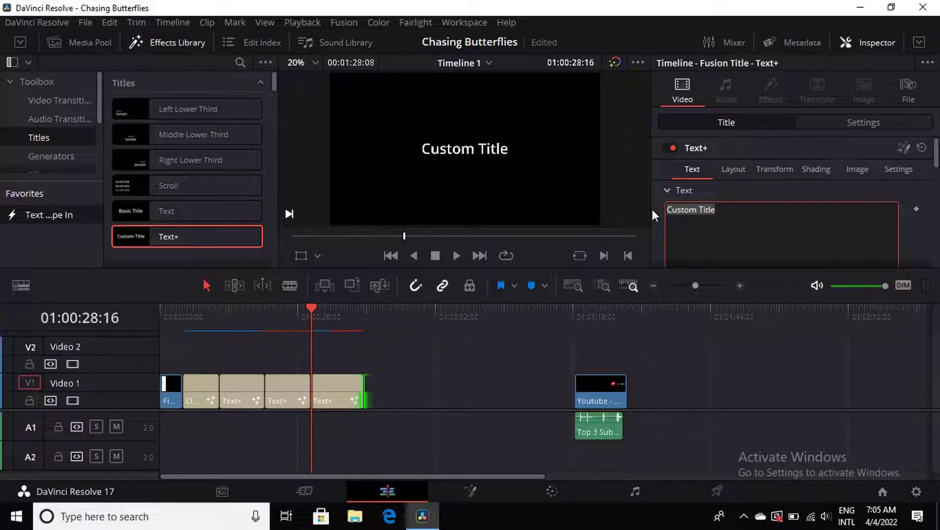
{"action": "type", "text": "Your"}
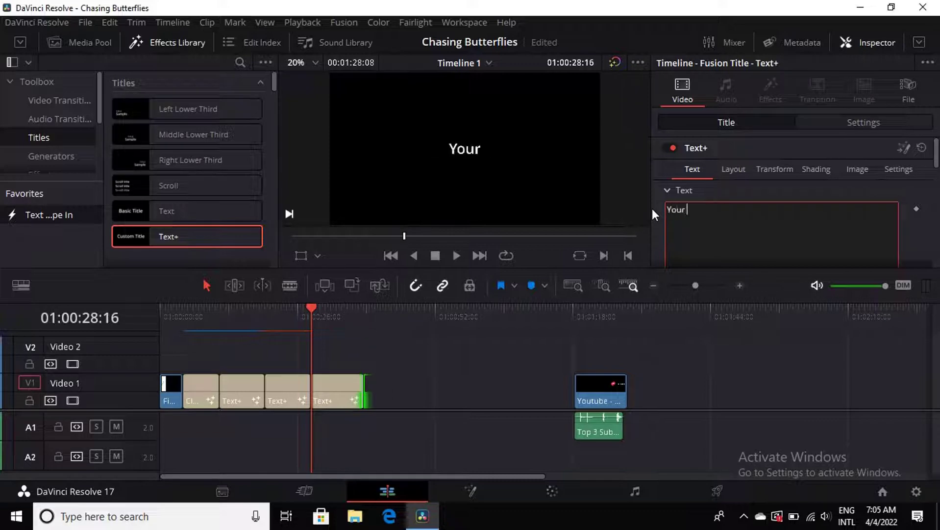
{"action": "type", "text": " heart mi"}
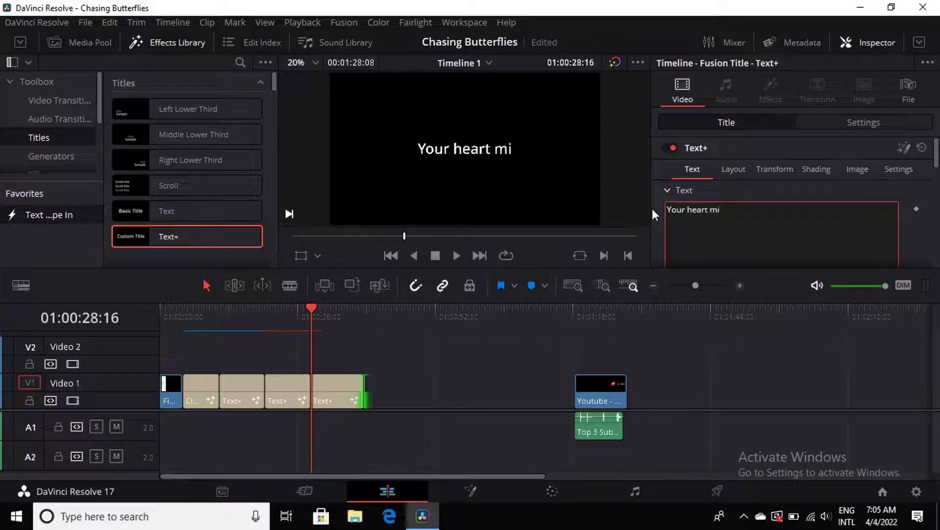
{"action": "type", "text": "ght be t"}
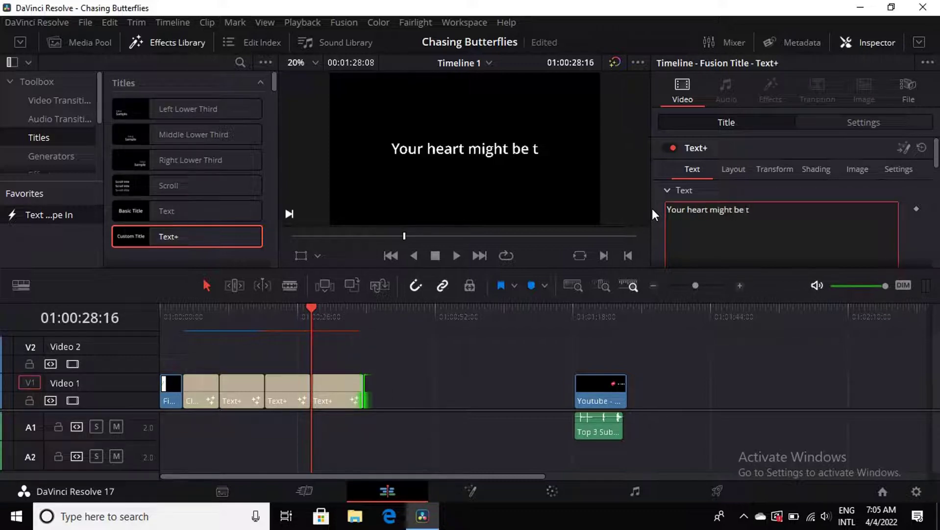
{"action": "type", "text": "rue"}
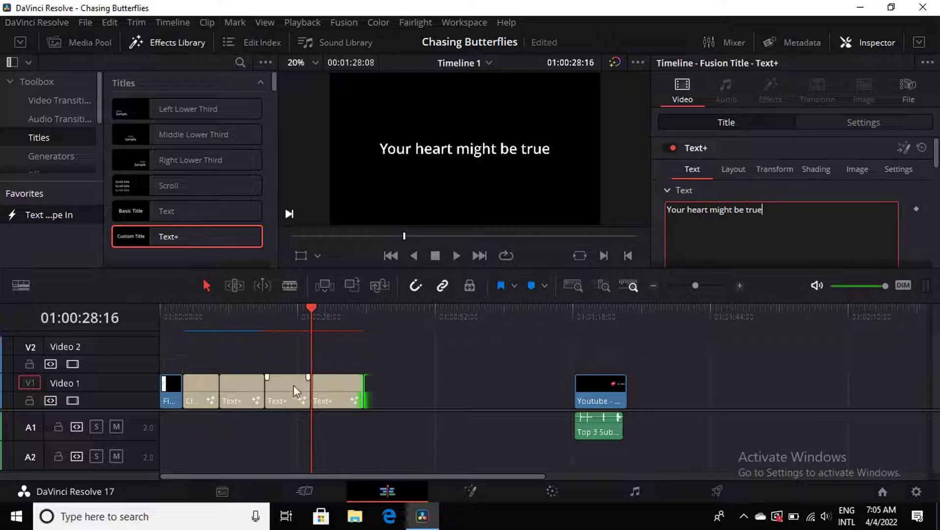
{"action": "left_click", "coordinate": [263, 327]}
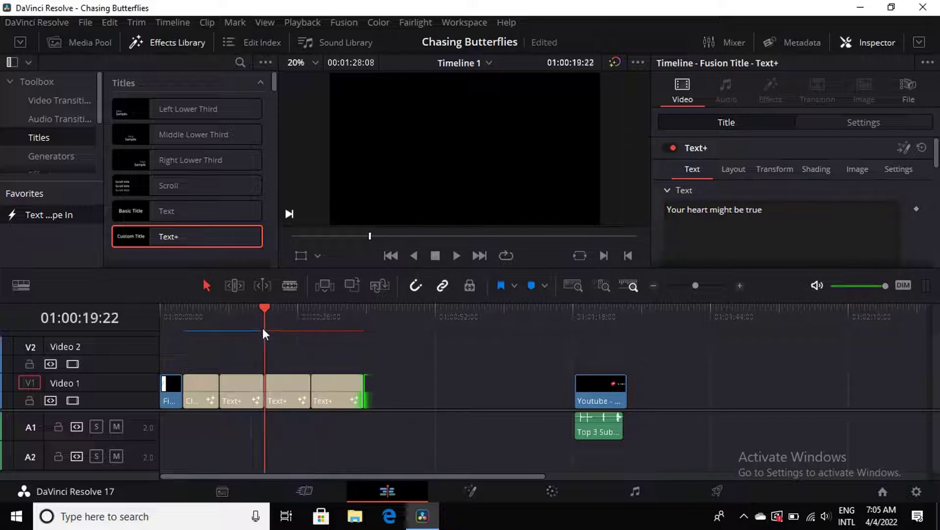
{"action": "left_click", "coordinate": [762, 211]}
{"action": "type", "text": "."}
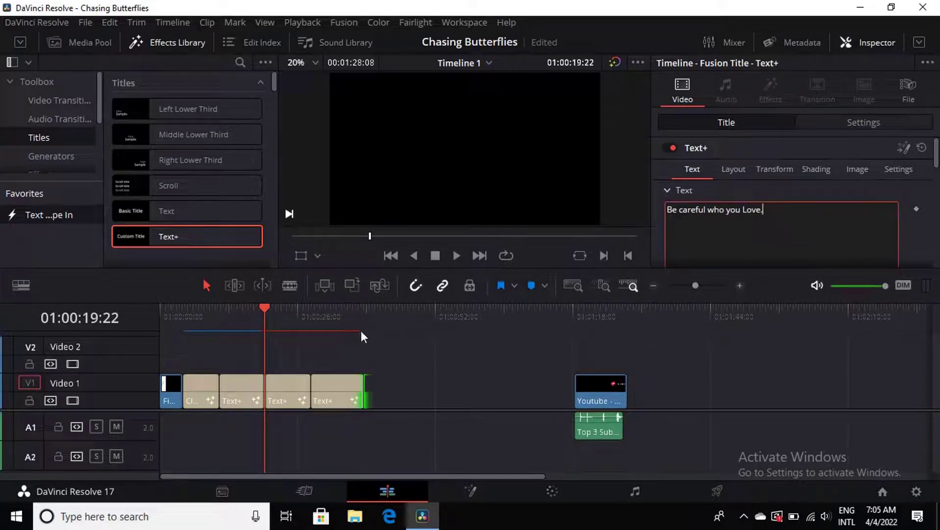
{"action": "left_click", "coordinate": [311, 318]}
{"action": "left_click", "coordinate": [768, 212]}
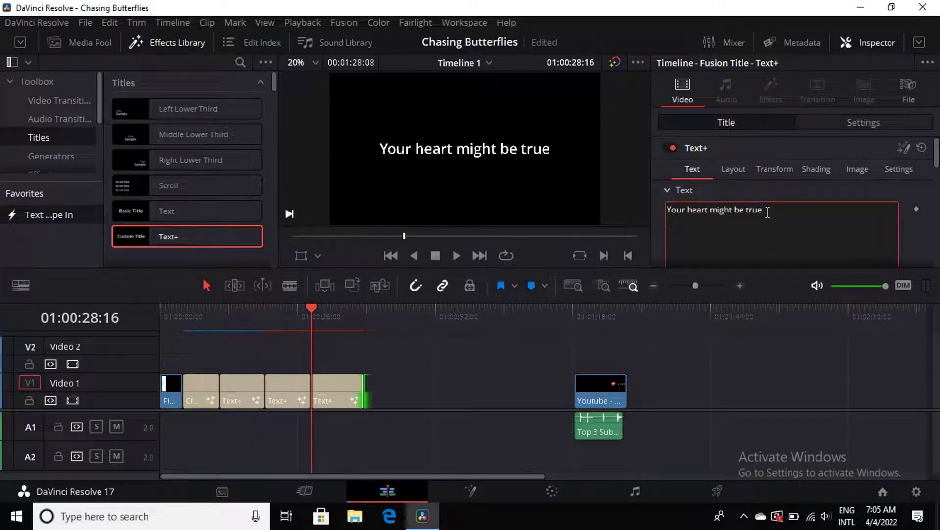
{"action": "type", "text": ","}
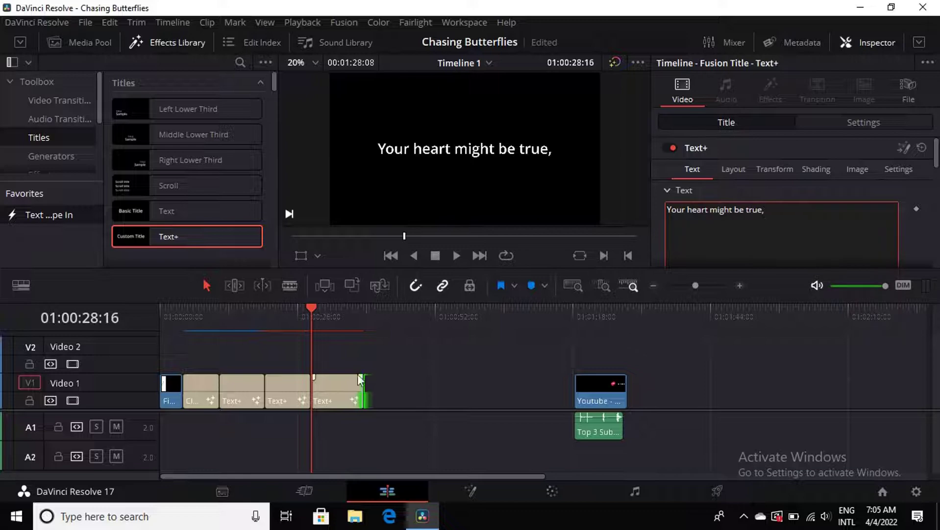
{"action": "scroll", "coordinate": [912, 211], "scroll_direction": "down", "scroll_amount": 2}
{"action": "scroll", "coordinate": [912, 212], "scroll_direction": "down", "scroll_amount": 5}
{"action": "scroll", "coordinate": [912, 216], "scroll_direction": "down", "scroll_amount": 5}
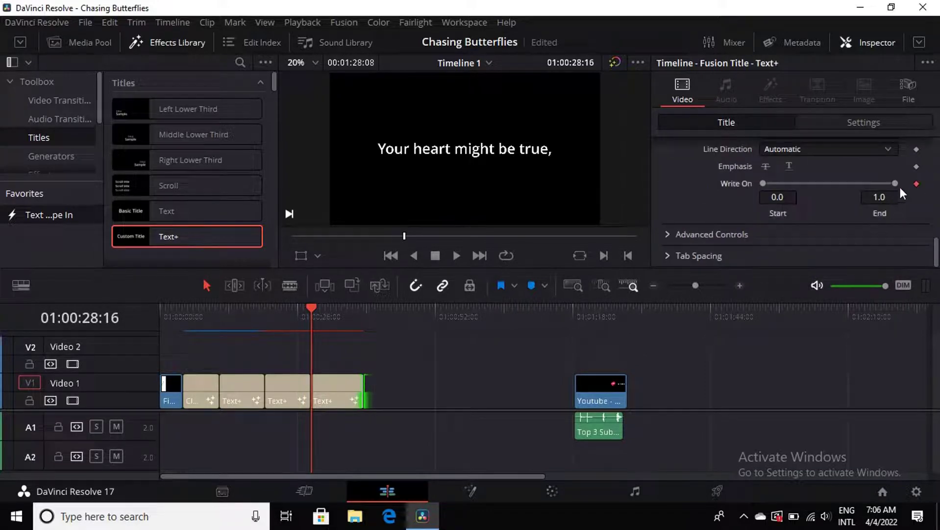
Keyframe Write On End from 0.0 at clip start to 1.0 at clip end, then add a fifth Text+ title
{"action": "left_click_drag", "start_coordinate": [897, 184], "coordinate": [770, 193]}
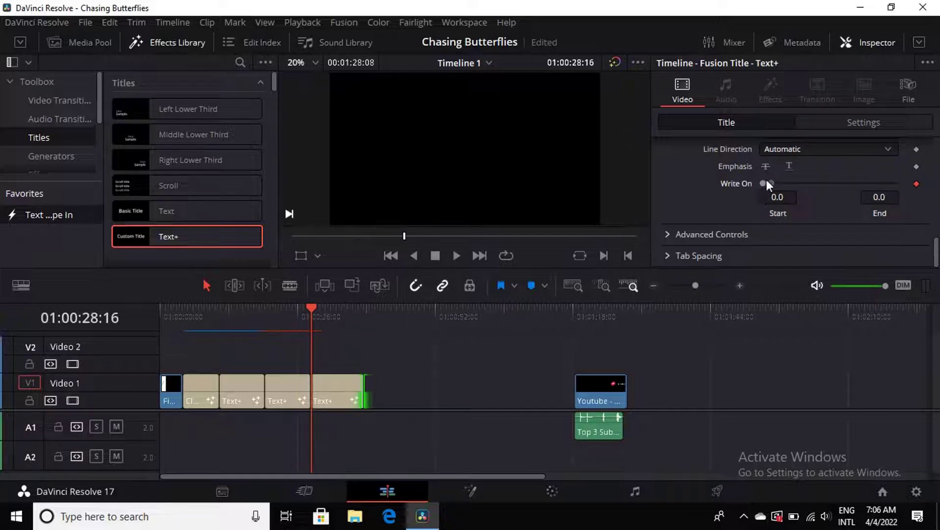
{"action": "left_click", "coordinate": [367, 327]}
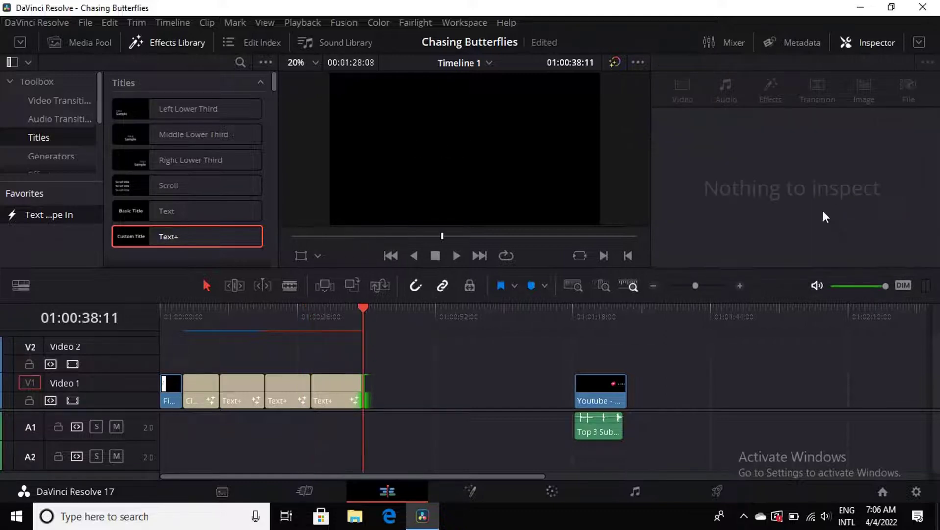
{"action": "left_click", "coordinate": [342, 380]}
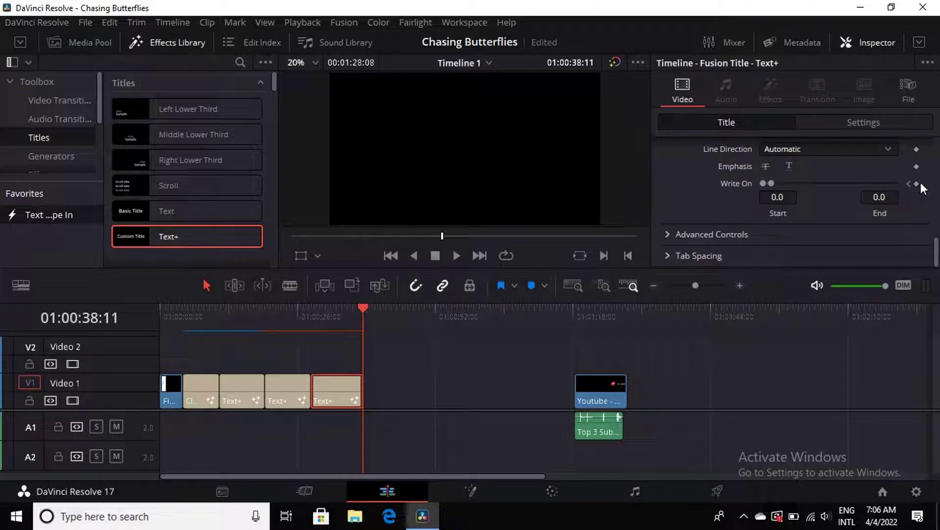
{"action": "left_click_drag", "start_coordinate": [770, 183], "coordinate": [929, 191]}
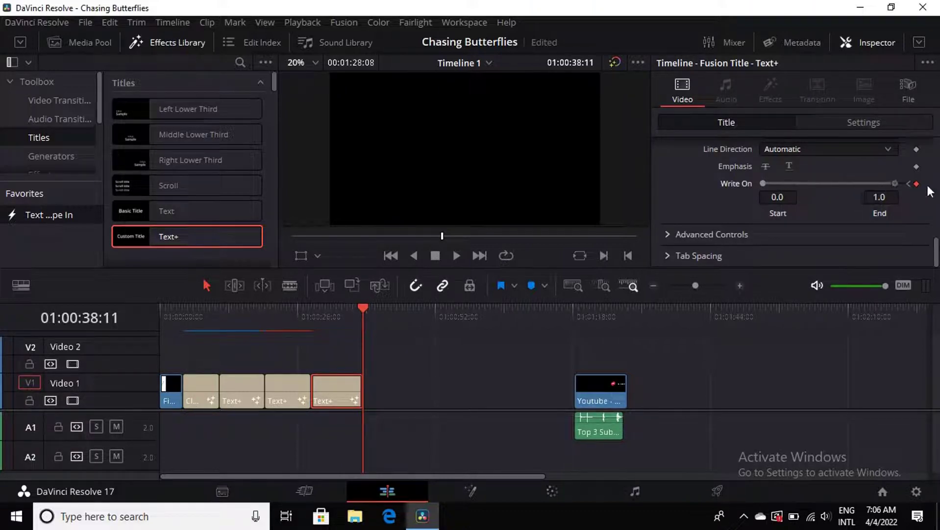
{"action": "mouse_move", "coordinate": [363, 305]}
{"action": "left_mouse_down"}
{"action": "mouse_move", "coordinate": [312, 300]}
{"action": "mouse_move", "coordinate": [354, 299]}
{"action": "left_mouse_up"}
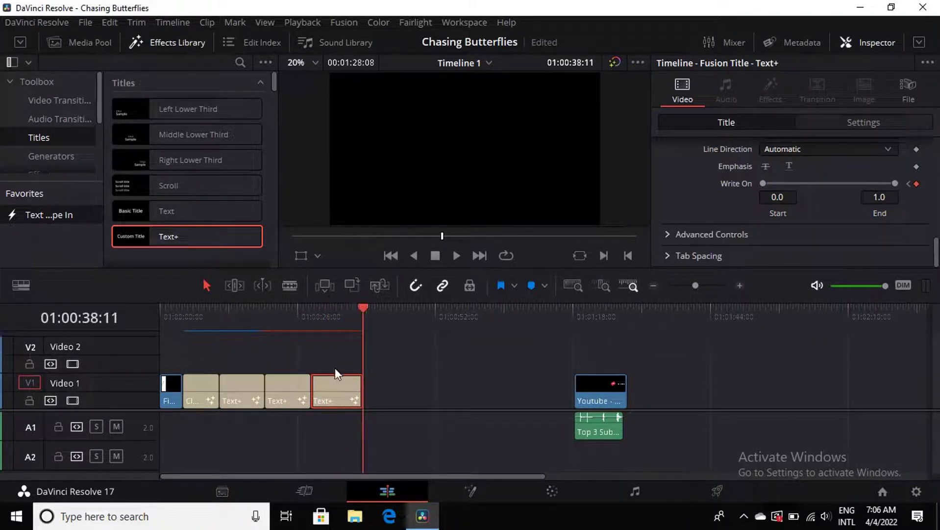
{"action": "mouse_move", "coordinate": [219, 234]}
{"action": "left_mouse_down"}
{"action": "mouse_move", "coordinate": [341, 307]}
{"action": "mouse_move", "coordinate": [378, 388]}
{"action": "mouse_move", "coordinate": [419, 393]}
{"action": "left_mouse_up"}
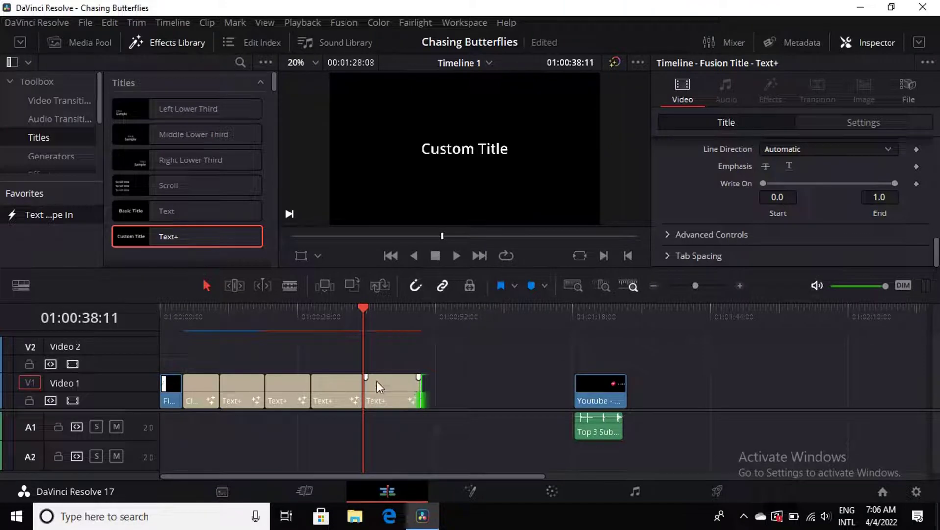
Type 'But what about theirs?' over the fifth clip's Custom Title text
{"action": "scroll", "coordinate": [747, 212], "scroll_direction": "up", "scroll_amount": 10}
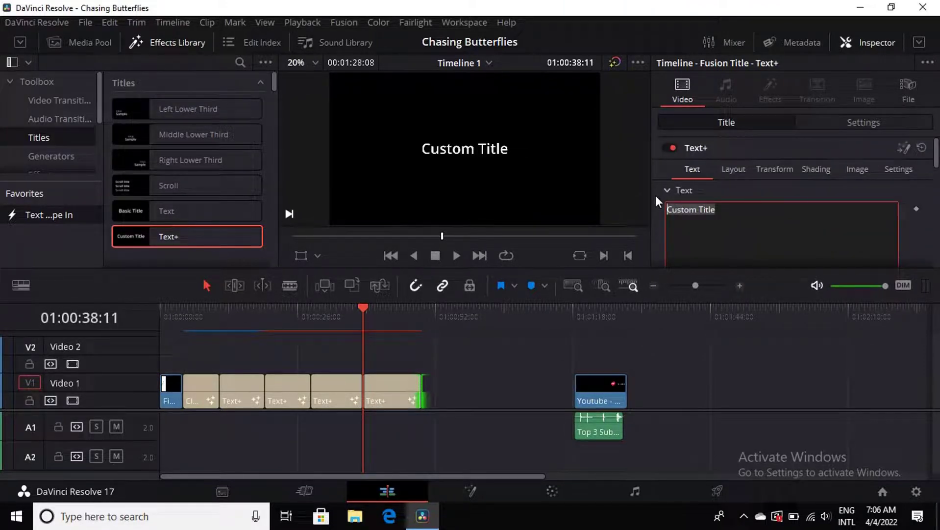
{"action": "type", "text": "But"}
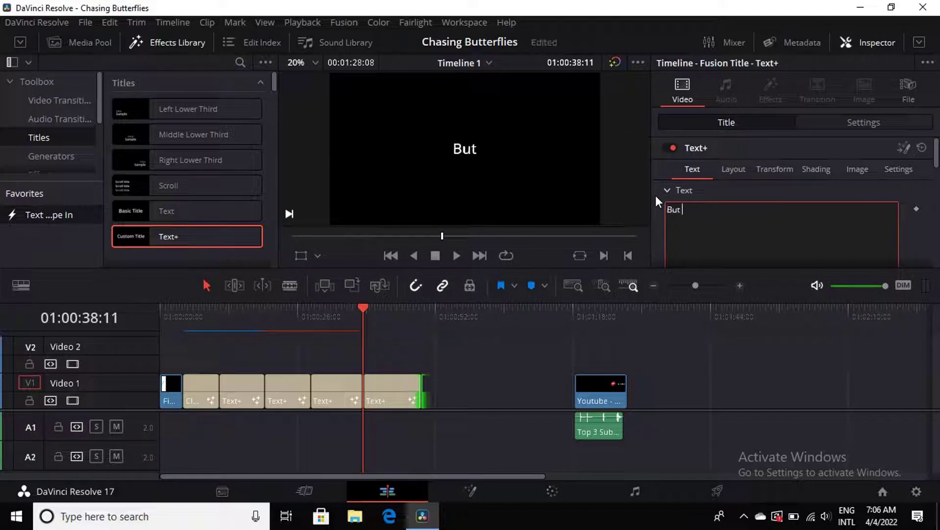
{"action": "type", "text": " what abou"}
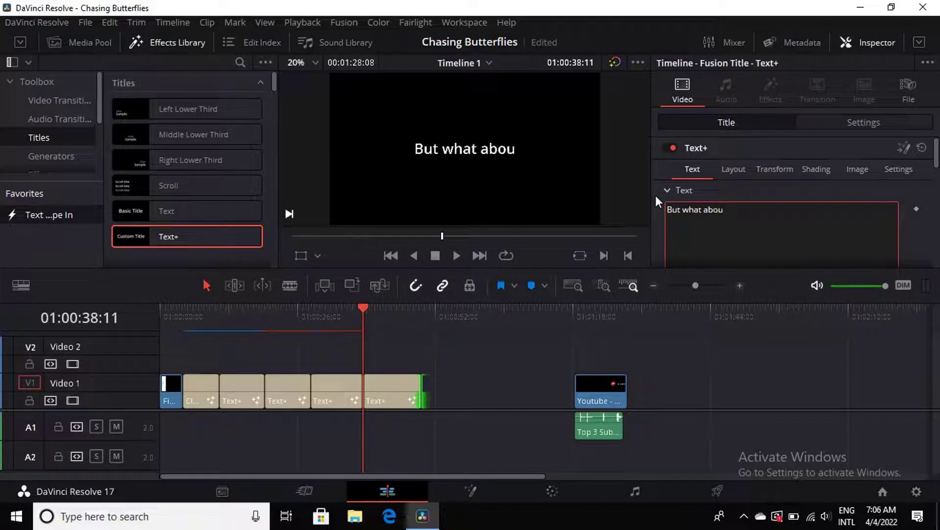
{"action": "type", "text": "t theirs"}
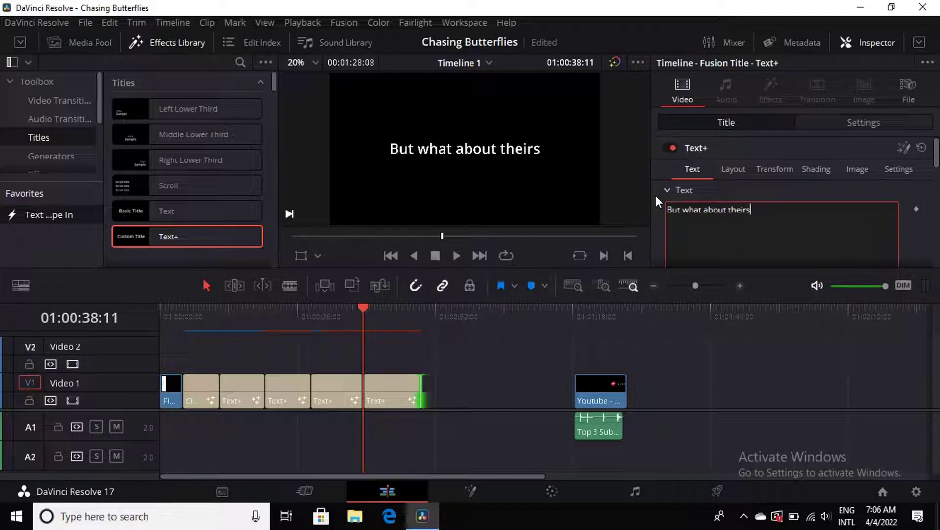
{"action": "type", "text": "?"}
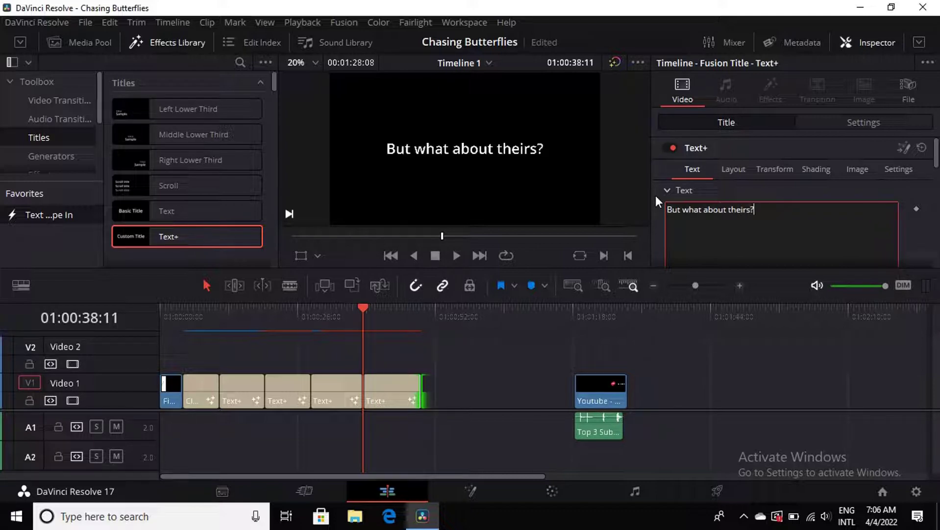
{"action": "scroll", "coordinate": [863, 195], "scroll_direction": "down", "scroll_amount": 5}
{"action": "scroll", "coordinate": [906, 200], "scroll_direction": "down", "scroll_amount": 5}
Keyframe Write On End at 0.0 at the clip start and 1.0 at its end
{"action": "scroll", "coordinate": [907, 205], "scroll_direction": "down", "scroll_amount": 2}
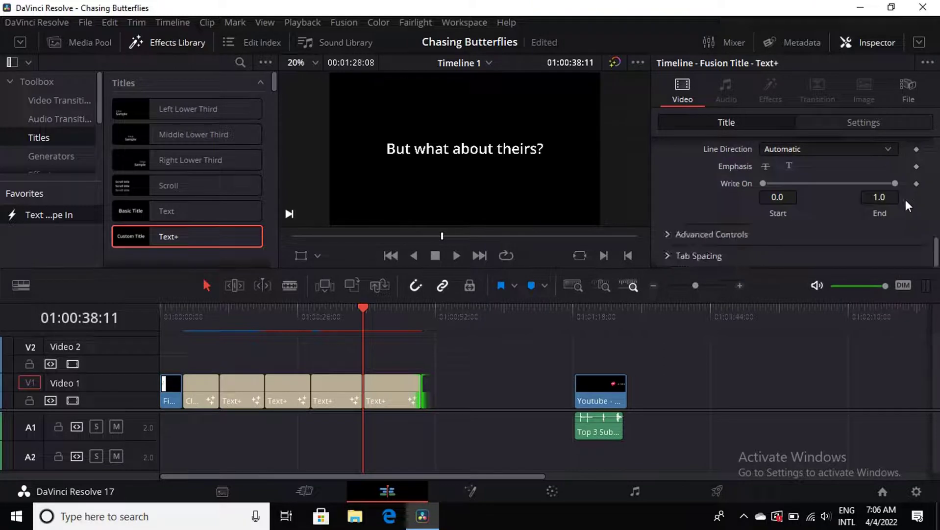
{"action": "left_click", "coordinate": [917, 184]}
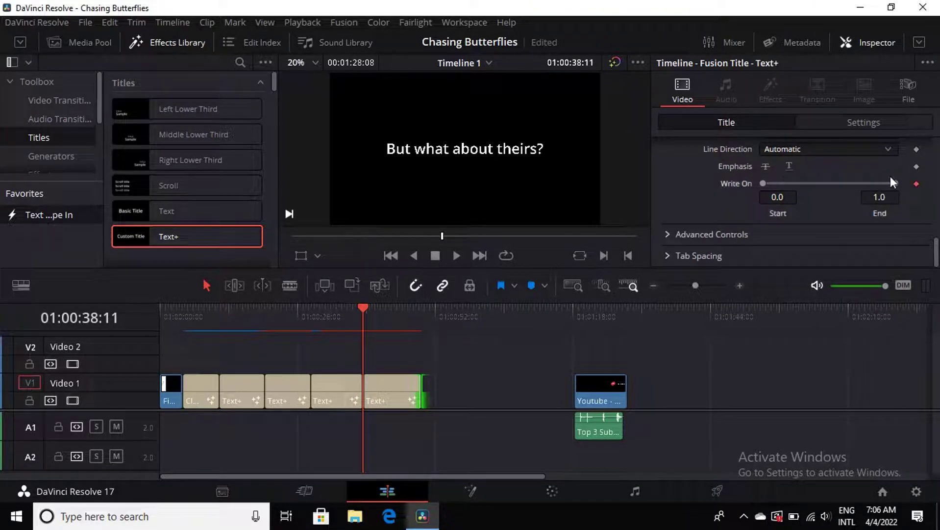
{"action": "left_click_drag", "start_coordinate": [886, 183], "coordinate": [754, 186]}
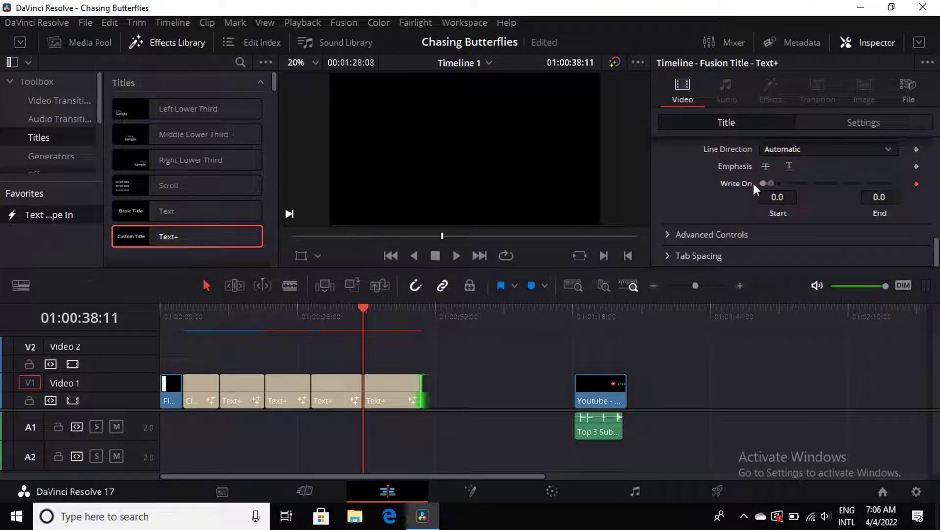
{"action": "left_click", "coordinate": [420, 326]}
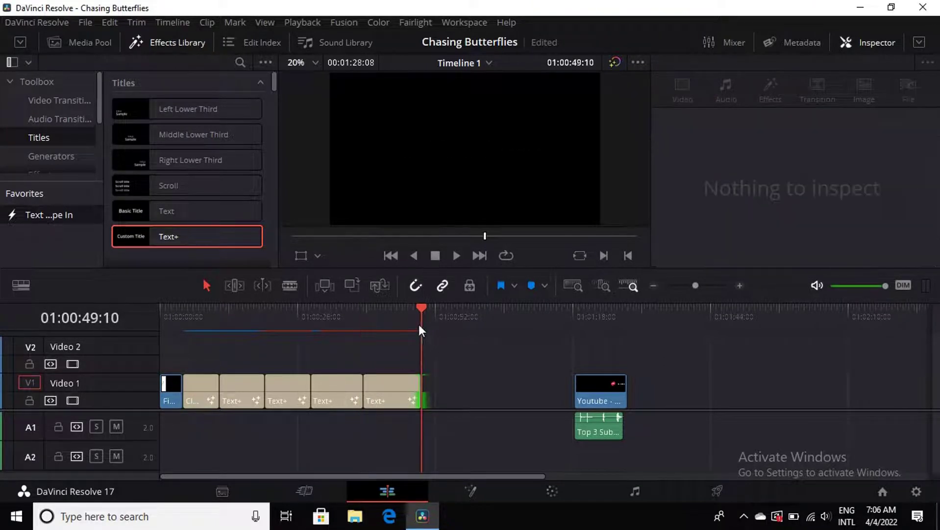
{"action": "left_click", "coordinate": [405, 393]}
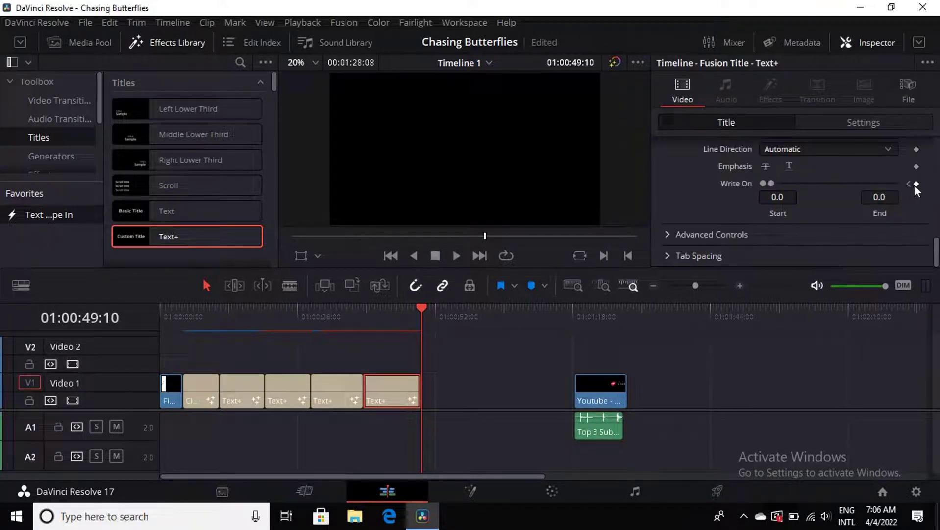
{"action": "left_click", "coordinate": [896, 183]}
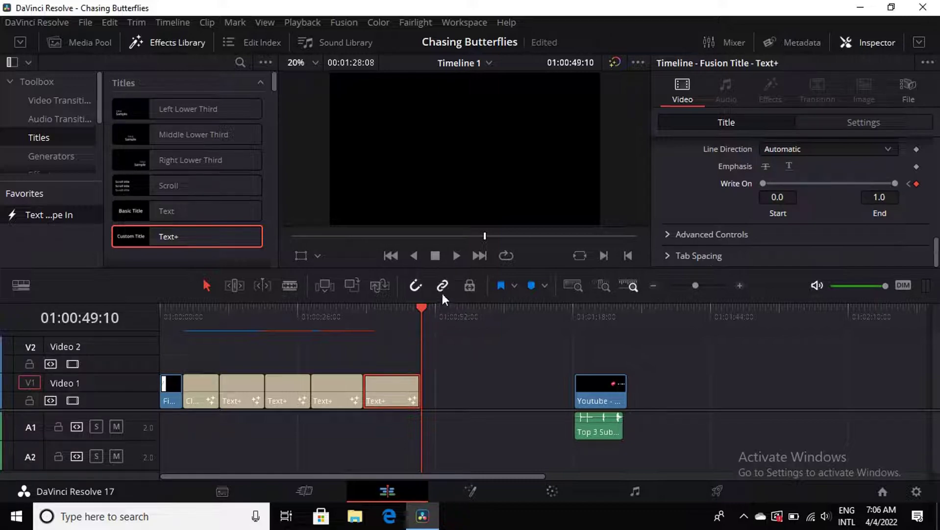
Scrub back and play the 'But what about theirs?' write-on animation to preview it
{"action": "left_click_drag", "start_coordinate": [421, 306], "coordinate": [358, 309]}
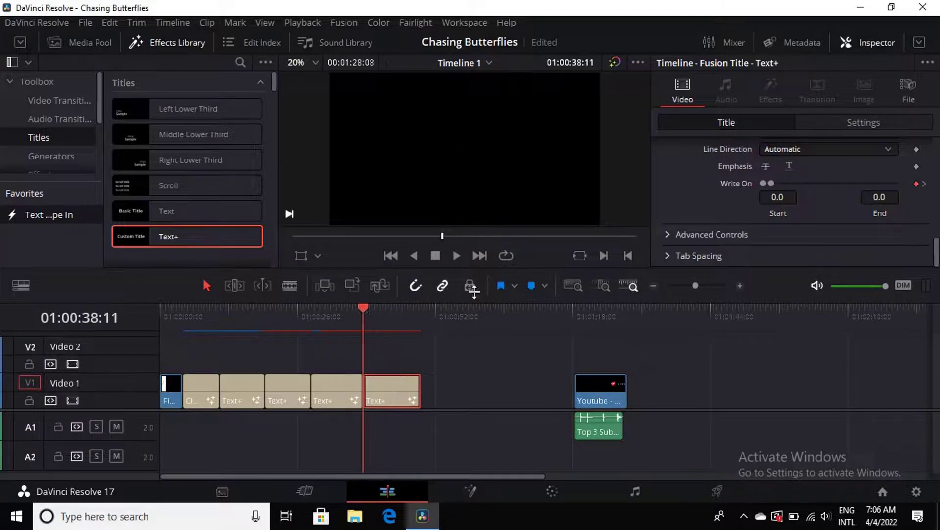
{"action": "left_click", "coordinate": [459, 255]}
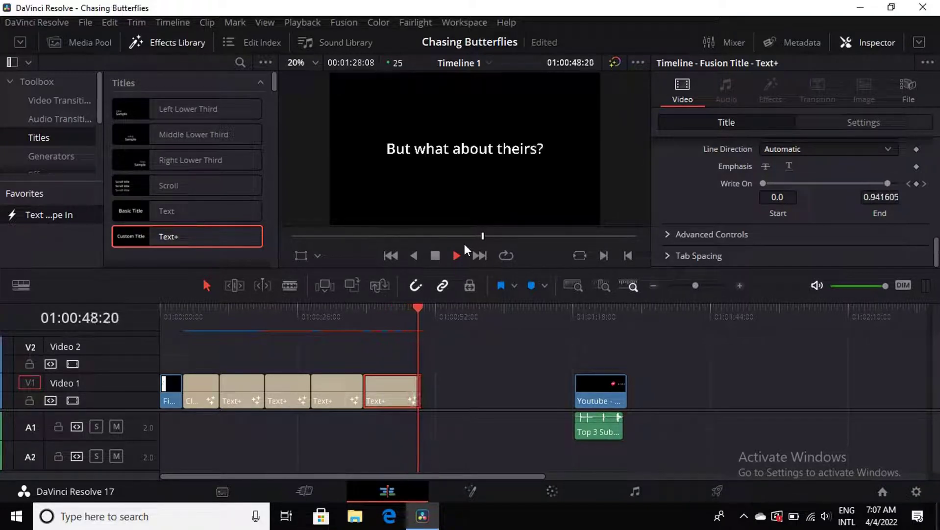
{"action": "left_click", "coordinate": [416, 310]}
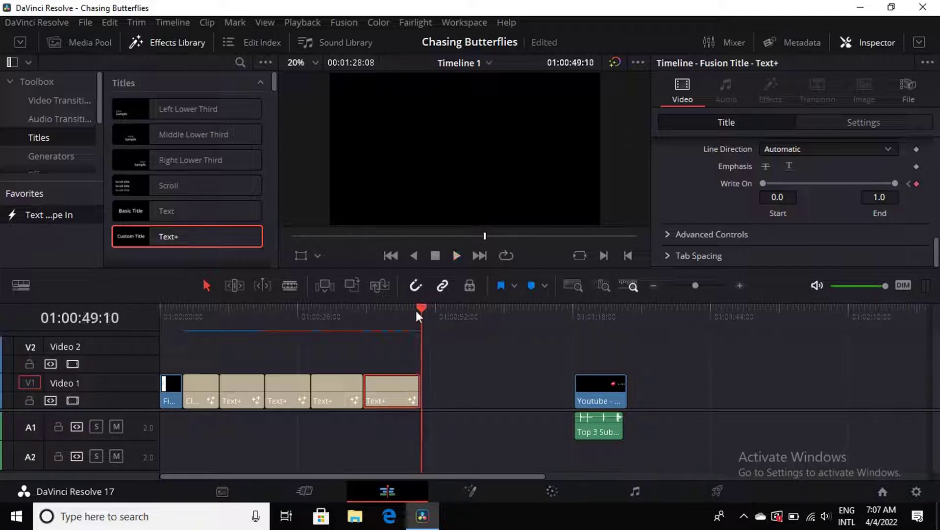
{"action": "left_click", "coordinate": [434, 254]}
{"action": "left_click", "coordinate": [602, 391]}
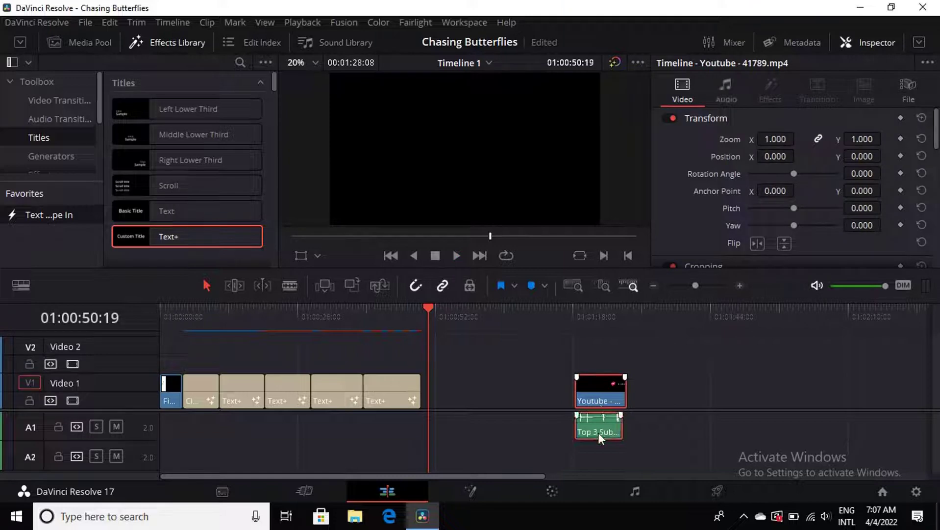
Move the Youtube clips later, shorten the last poem line, and add a new Text+ title after it
{"action": "left_click_drag", "start_coordinate": [598, 433], "coordinate": [872, 414]}
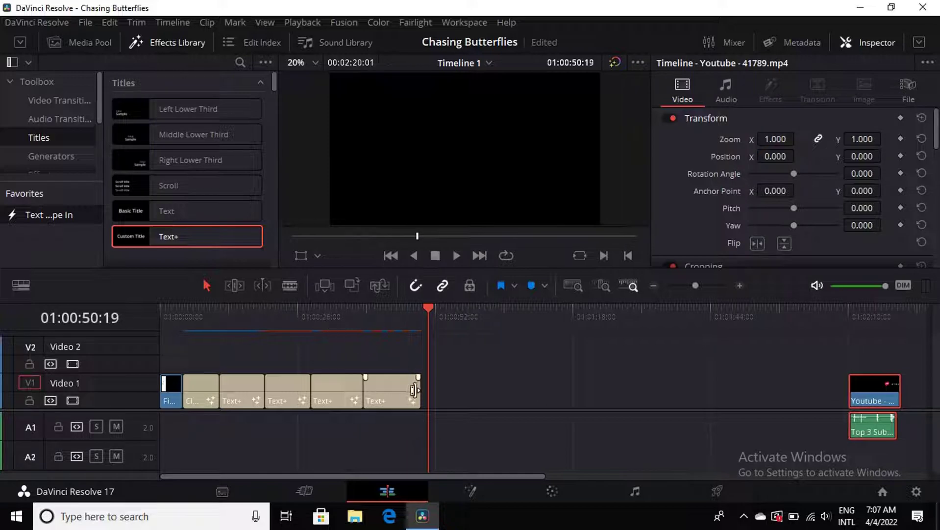
{"action": "left_click_drag", "start_coordinate": [417, 391], "coordinate": [412, 392]}
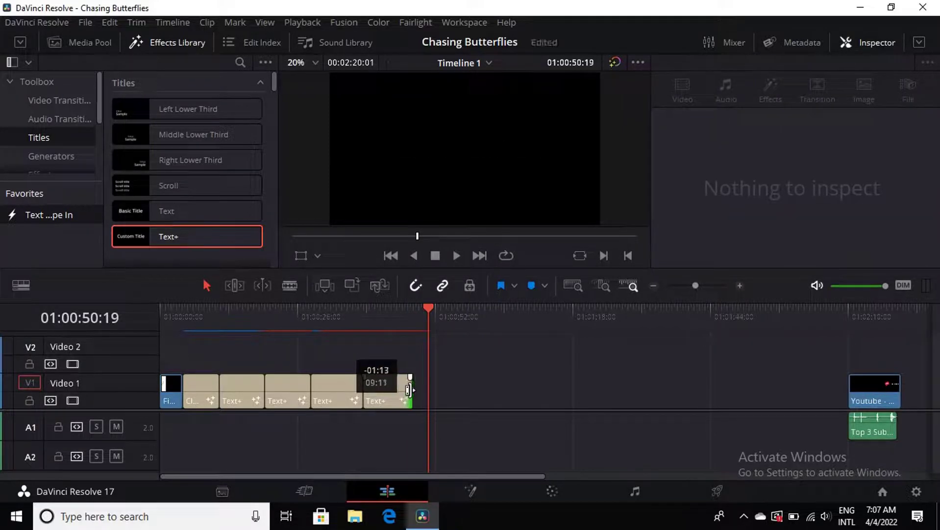
{"action": "mouse_move", "coordinate": [191, 236]}
{"action": "left_mouse_down"}
{"action": "mouse_move", "coordinate": [419, 385]}
{"action": "mouse_move", "coordinate": [479, 392]}
{"action": "mouse_move", "coordinate": [461, 385]}
{"action": "left_mouse_up"}
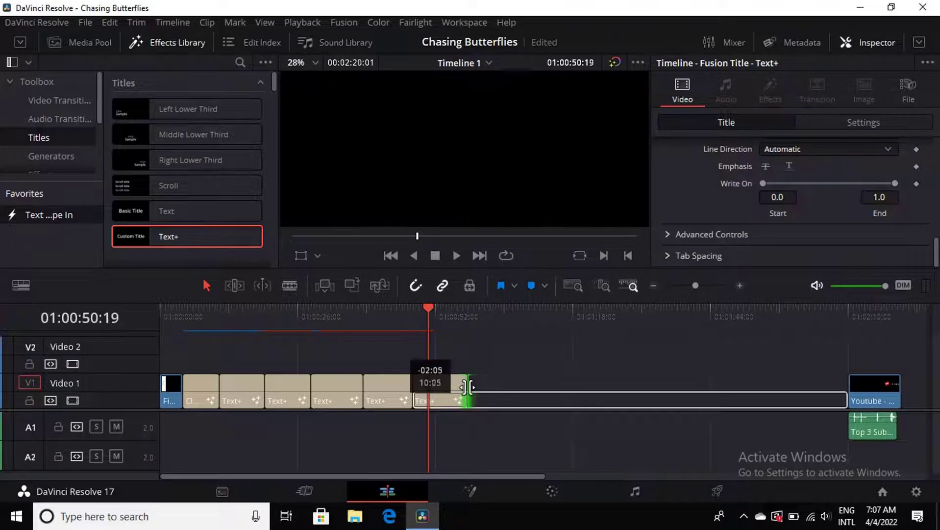
{"action": "left_click_drag", "start_coordinate": [427, 307], "coordinate": [422, 307]}
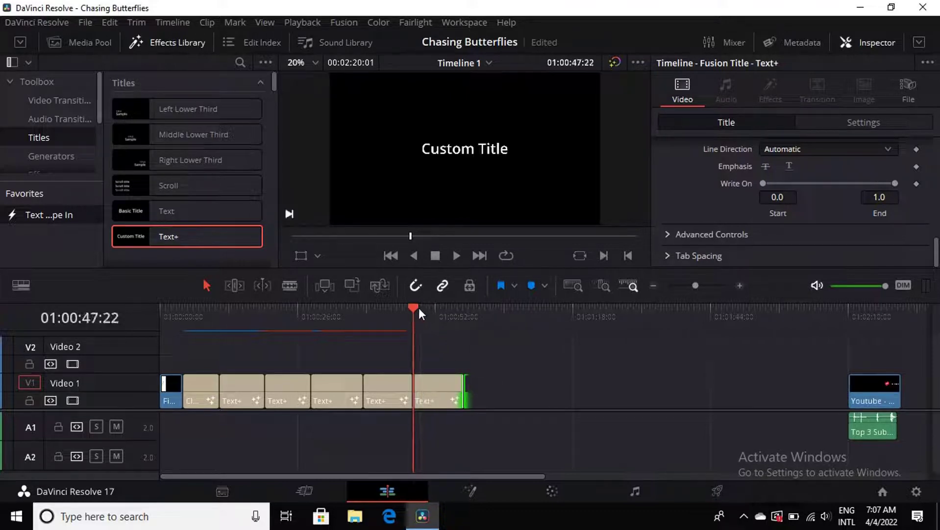
{"action": "scroll", "coordinate": [697, 184], "scroll_direction": "up", "scroll_amount": 5}
Replace the Custom Title text with 'Father, Forgive them' and trim the clip's end slightly
{"action": "scroll", "coordinate": [696, 184], "scroll_direction": "up", "scroll_amount": 5}
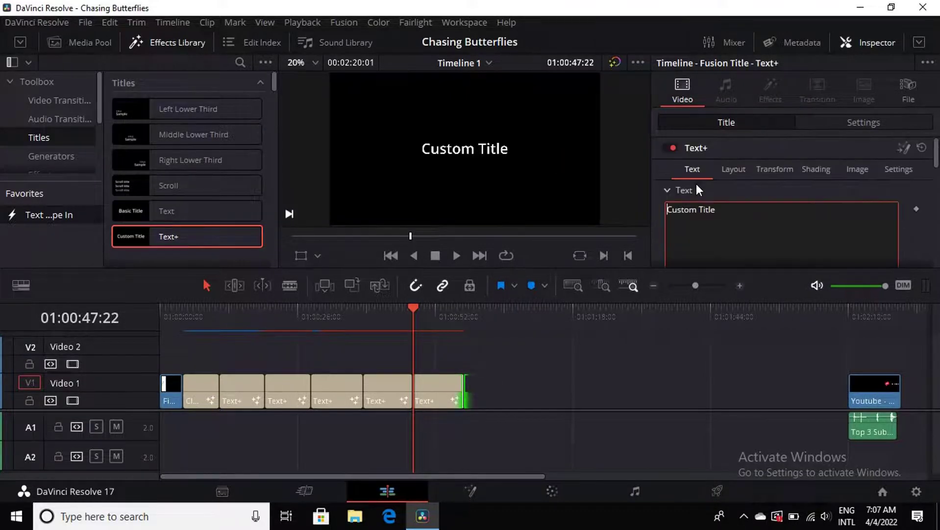
{"action": "left_click_drag", "start_coordinate": [723, 211], "coordinate": [647, 207]}
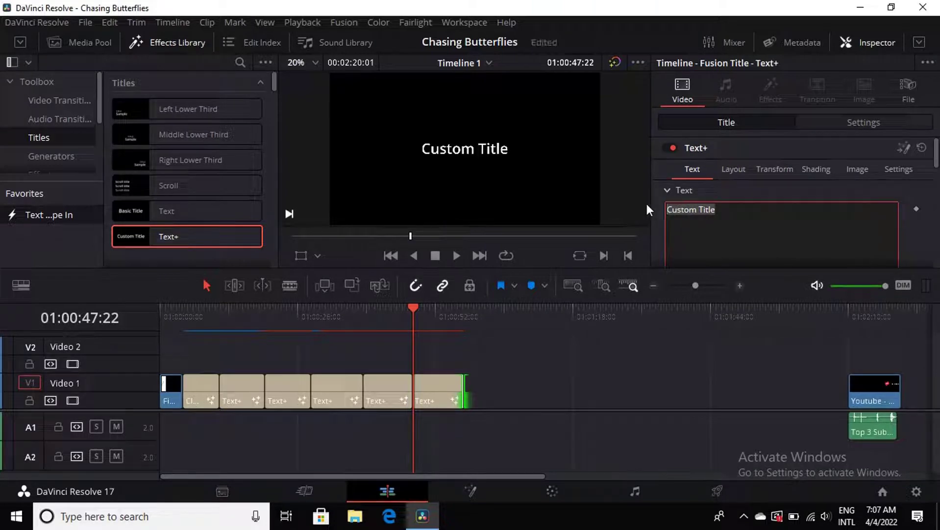
{"action": "type", "text": "Father"}
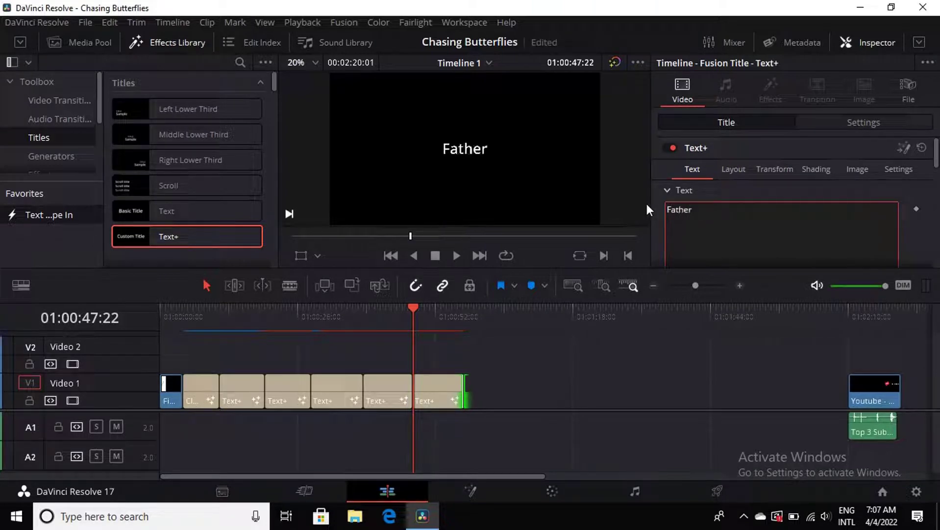
{"action": "type", "text": ", Forg"}
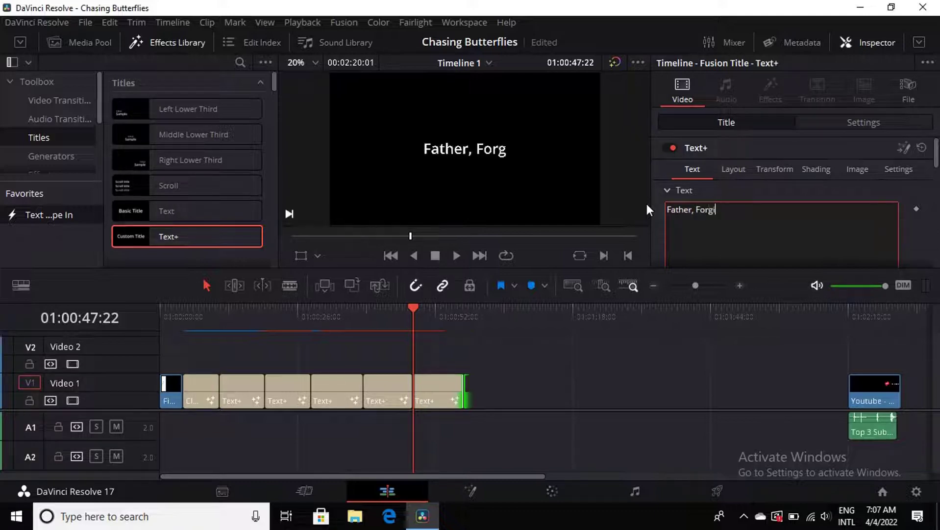
{"action": "type", "text": "ive the"}
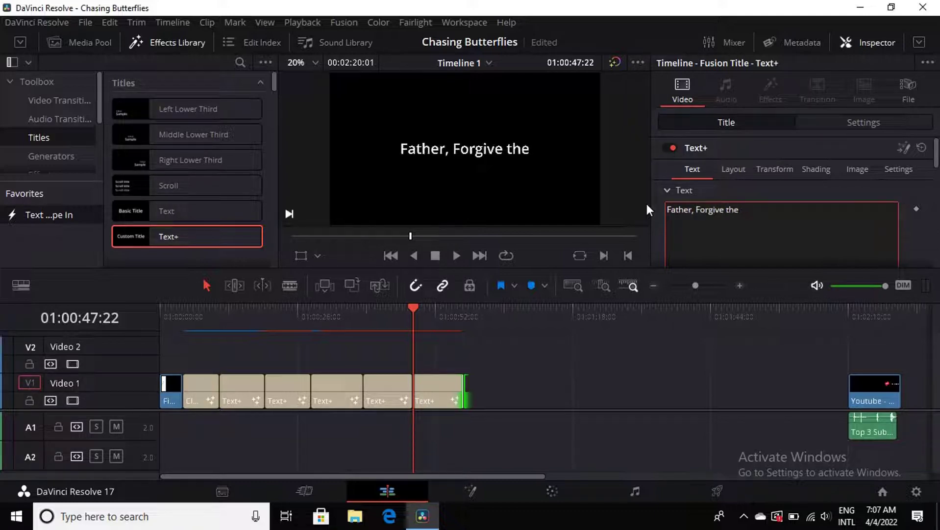
{"action": "type", "text": "m."}
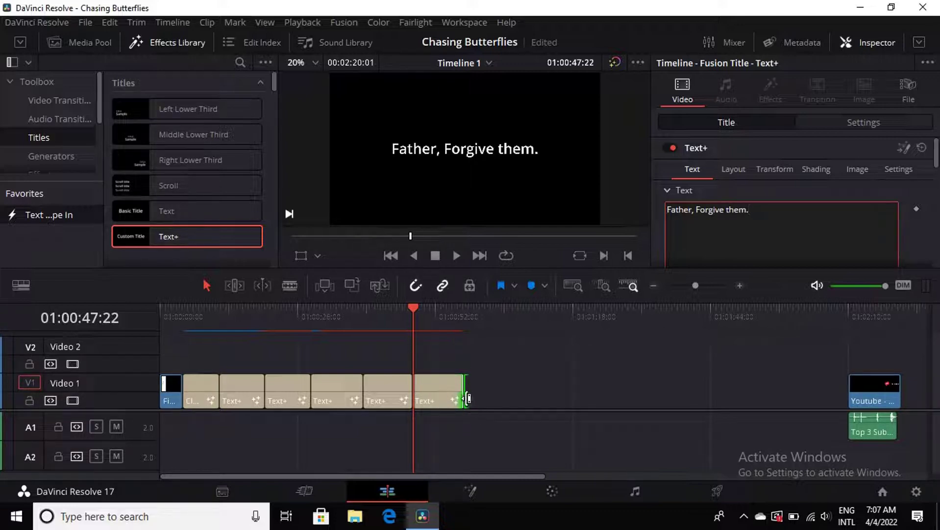
{"action": "left_click_drag", "start_coordinate": [465, 396], "coordinate": [463, 396]}
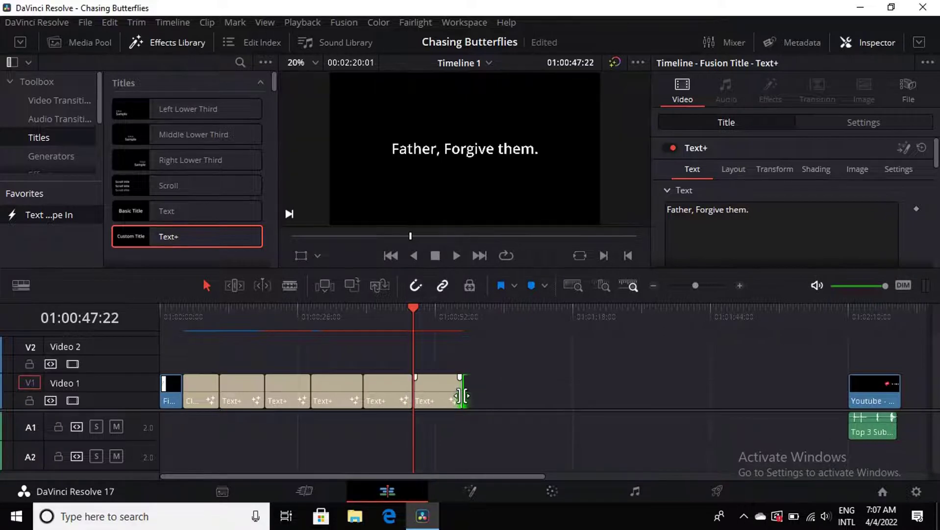
Add Write On keyframes at 01:00:47:22 and 01:00:57:05 on the last Text+ clip
{"action": "scroll", "coordinate": [833, 236], "scroll_direction": "down", "scroll_amount": 5}
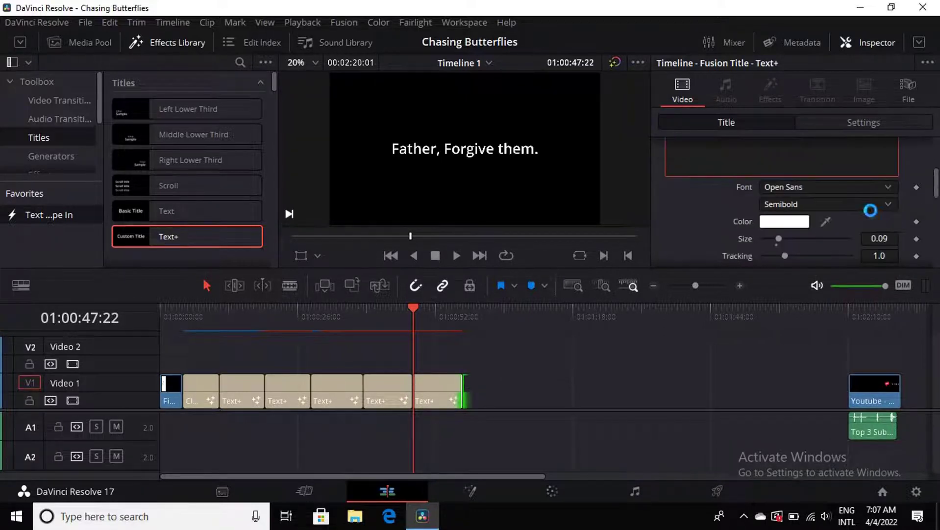
{"action": "scroll", "coordinate": [886, 208], "scroll_direction": "down", "scroll_amount": 3}
{"action": "scroll", "coordinate": [885, 207], "scroll_direction": "down", "scroll_amount": 3}
{"action": "scroll", "coordinate": [886, 210], "scroll_direction": "down", "scroll_amount": 1}
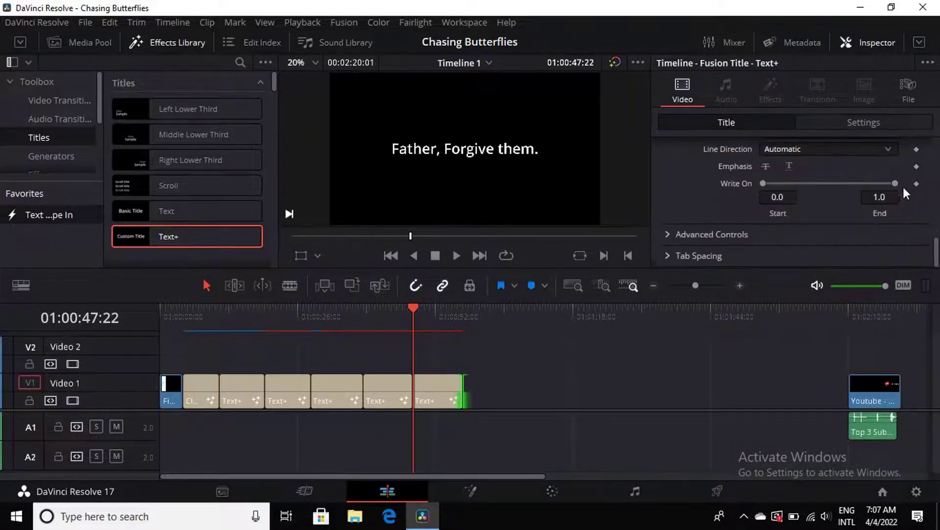
{"action": "left_click", "coordinate": [917, 183]}
{"action": "left_click", "coordinate": [461, 323]}
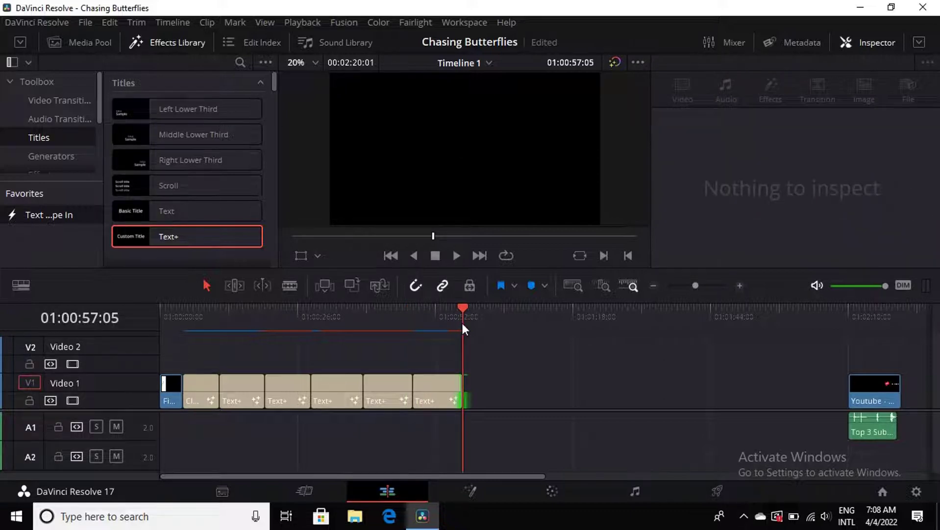
{"action": "left_click", "coordinate": [438, 384]}
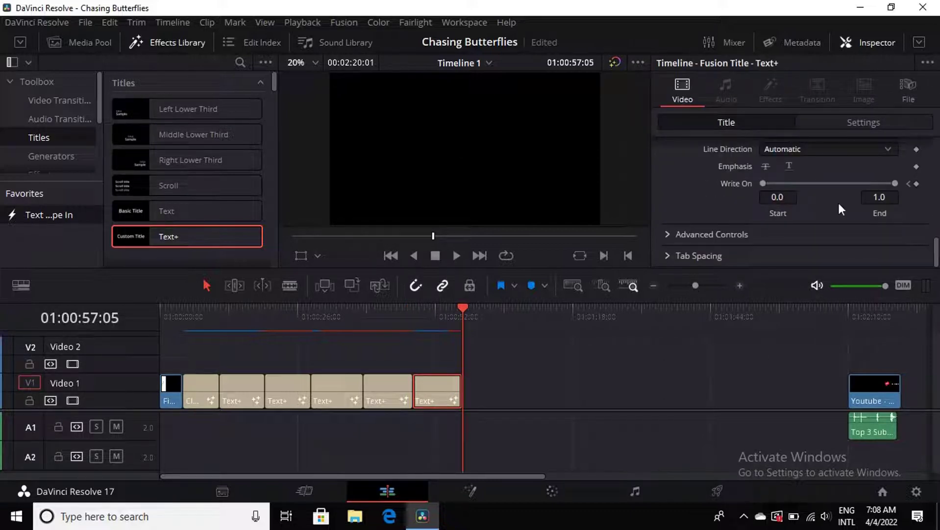
{"action": "left_click", "coordinate": [916, 184]}
Set Write On End to 0.0 at 01:00:47:22 and check both keyframed times
{"action": "left_click", "coordinate": [413, 310]}
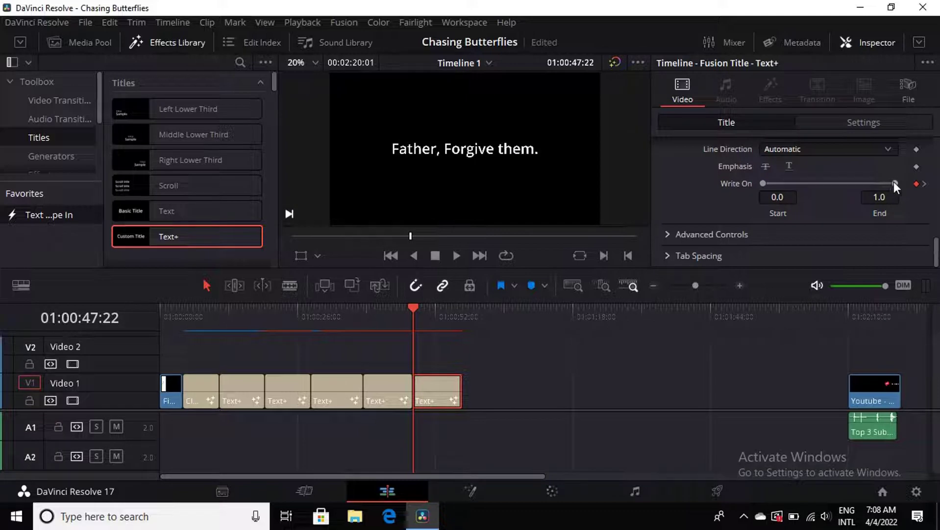
{"action": "left_click_drag", "start_coordinate": [894, 182], "coordinate": [758, 195]}
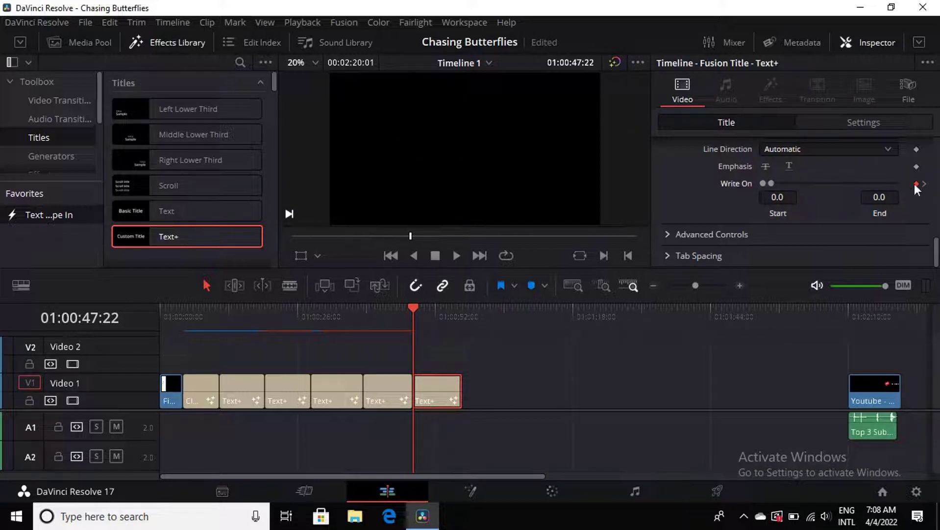
{"action": "left_click", "coordinate": [463, 321]}
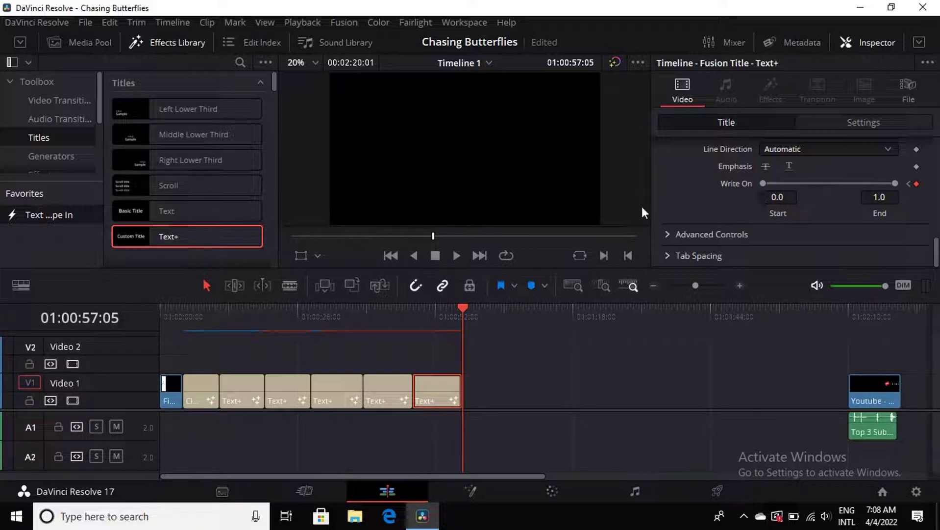
{"action": "left_click", "coordinate": [413, 316]}
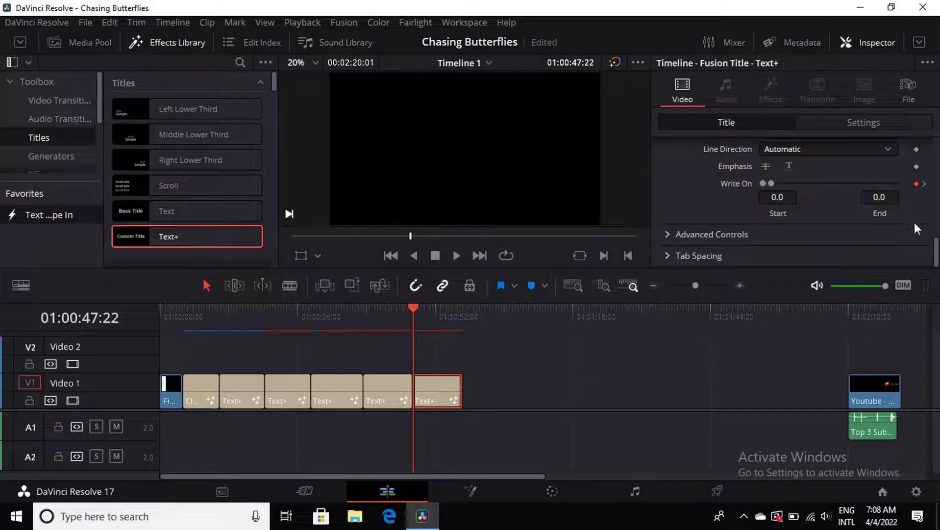
{"action": "left_click", "coordinate": [916, 184]}
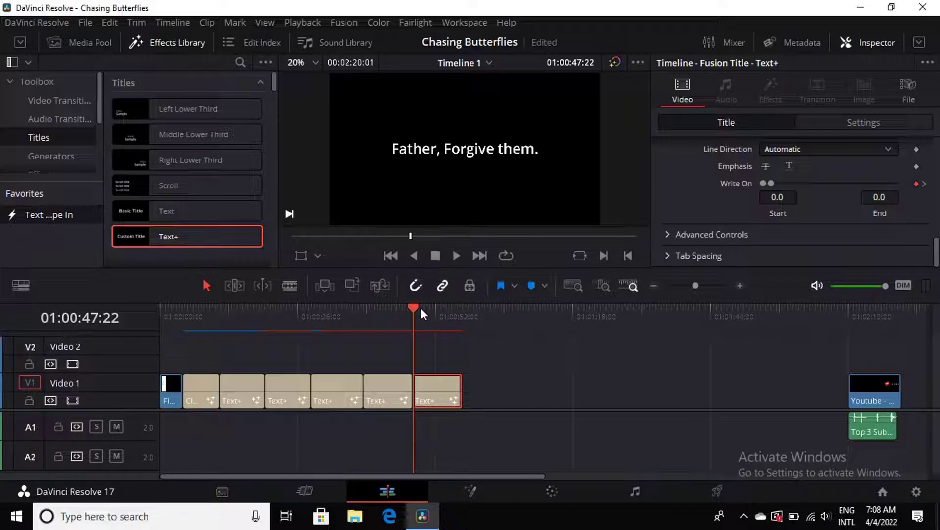
Play back the timeline starting from the fifth Text+ poem line at 01:00:38:11
{"action": "left_click", "coordinate": [399, 386]}
{"action": "left_click", "coordinate": [361, 321]}
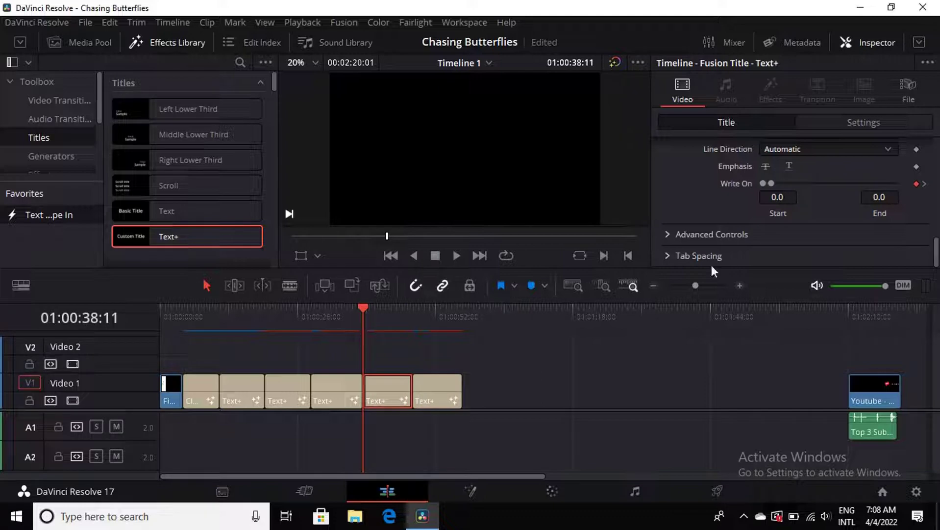
{"action": "left_click", "coordinate": [458, 256]}
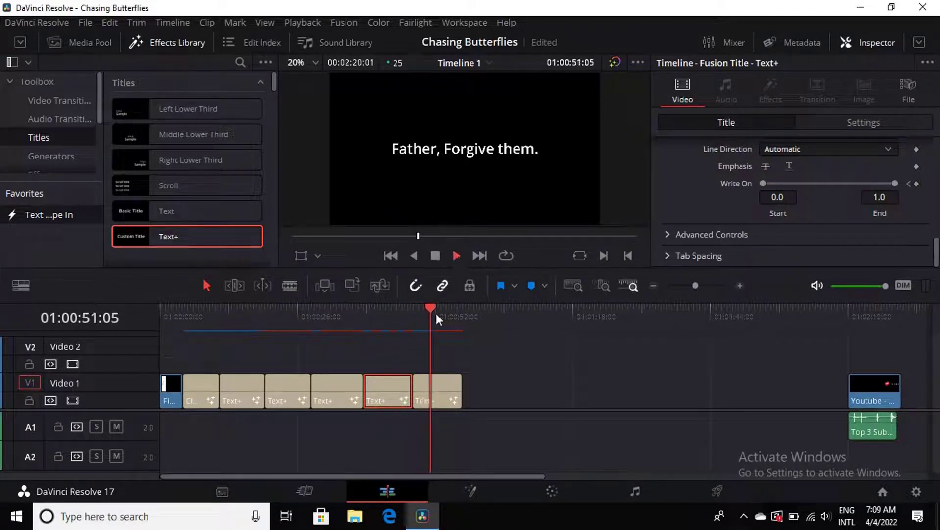
Stop at 01:00:47:22, set Write On End to 0.0, and scrub to 01:00:57:05 and back
{"action": "left_click_drag", "start_coordinate": [432, 307], "coordinate": [421, 307]}
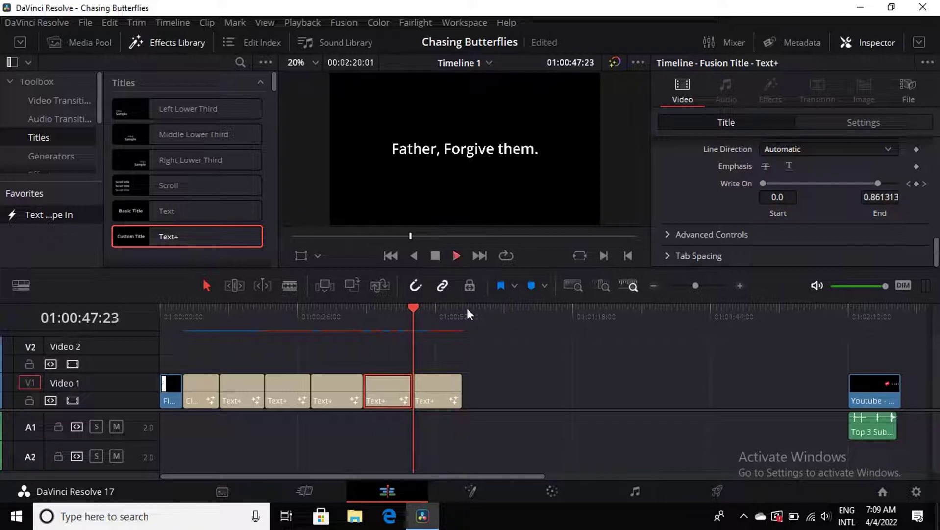
{"action": "left_click", "coordinate": [421, 305]}
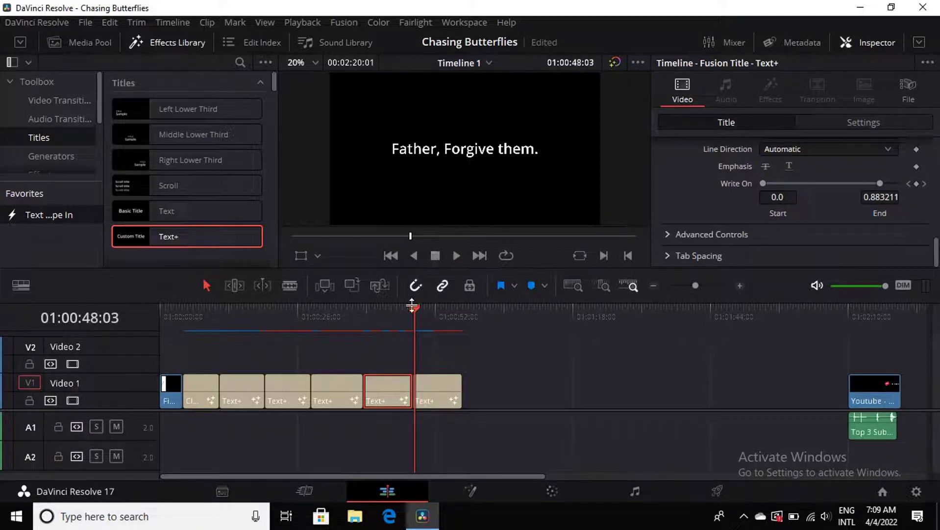
{"action": "left_click", "coordinate": [411, 306]}
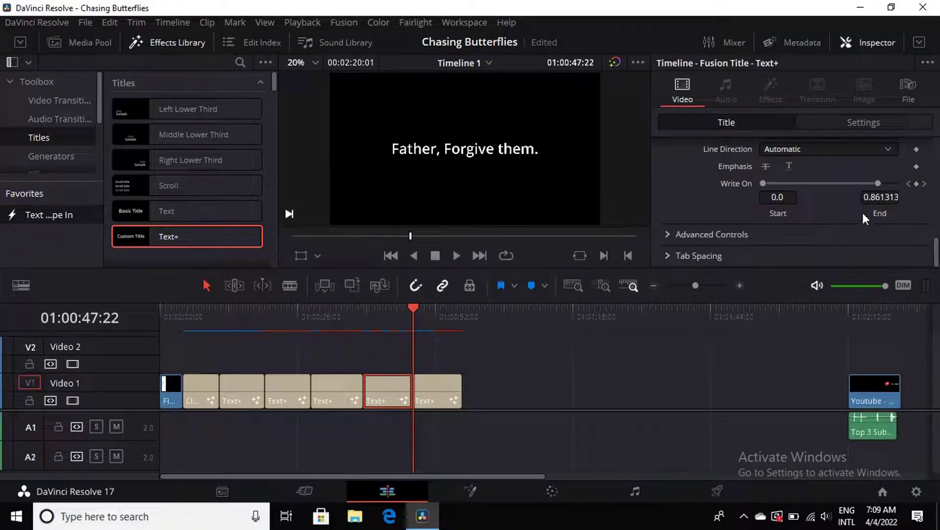
{"action": "left_click_drag", "start_coordinate": [878, 183], "coordinate": [745, 198]}
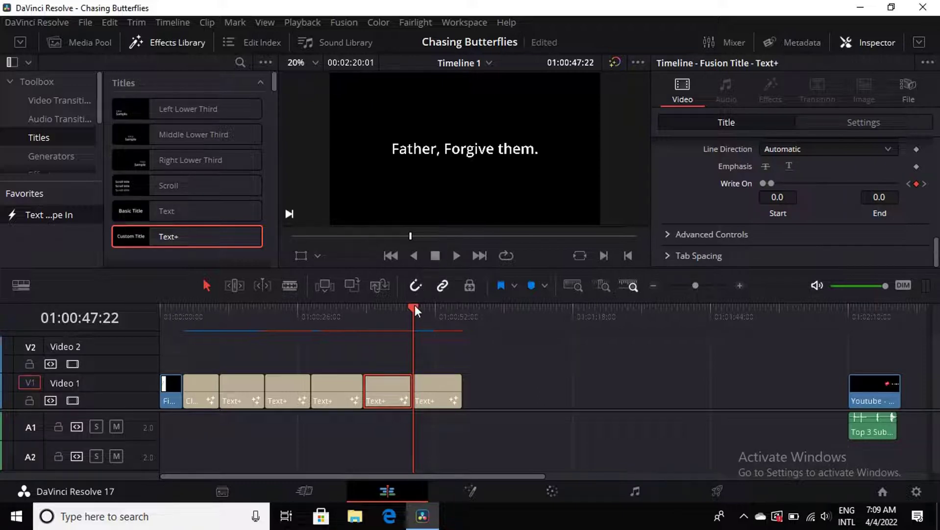
{"action": "left_click_drag", "start_coordinate": [415, 305], "coordinate": [456, 313]}
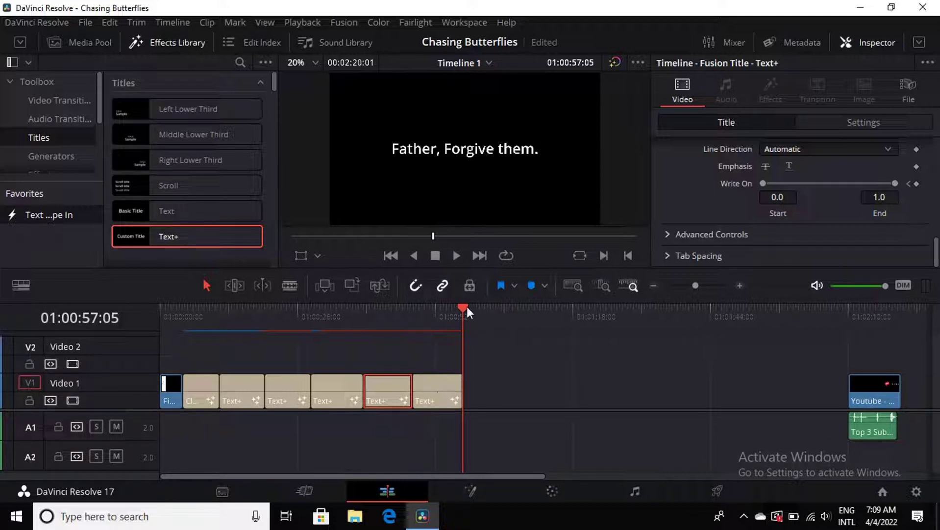
{"action": "left_click_drag", "start_coordinate": [463, 311], "coordinate": [414, 305]}
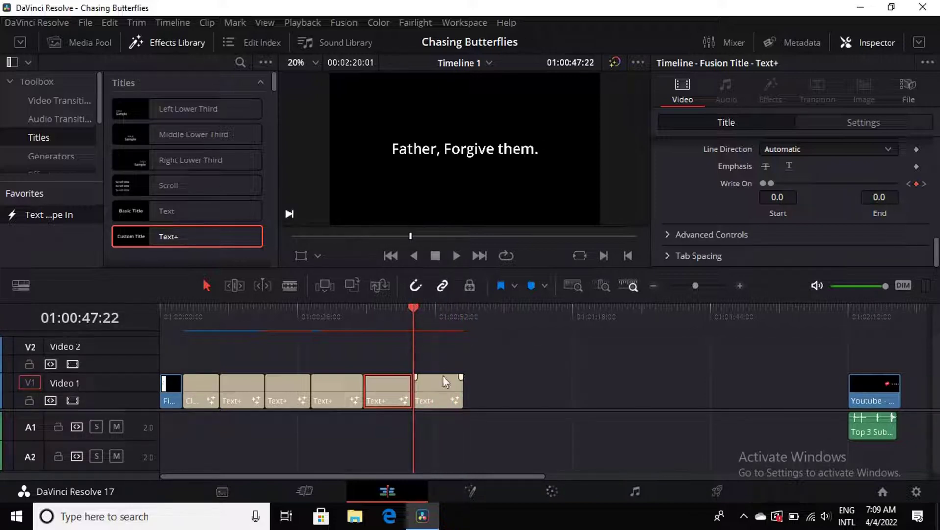
Reset 'Father, Forgive them.' Write On End to 0.0 at 47:22, adjust the end keyframe, and play it back
{"action": "left_click", "coordinate": [446, 386]}
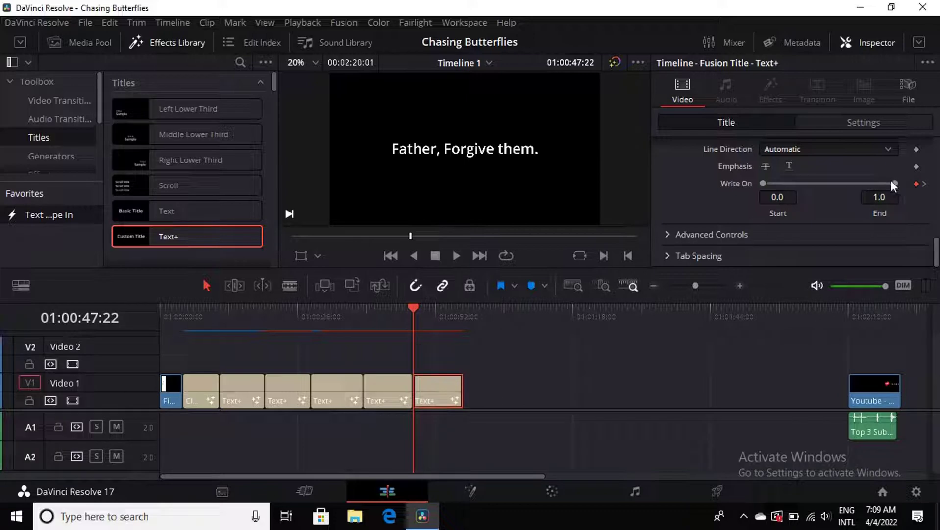
{"action": "left_click_drag", "start_coordinate": [895, 182], "coordinate": [737, 183]}
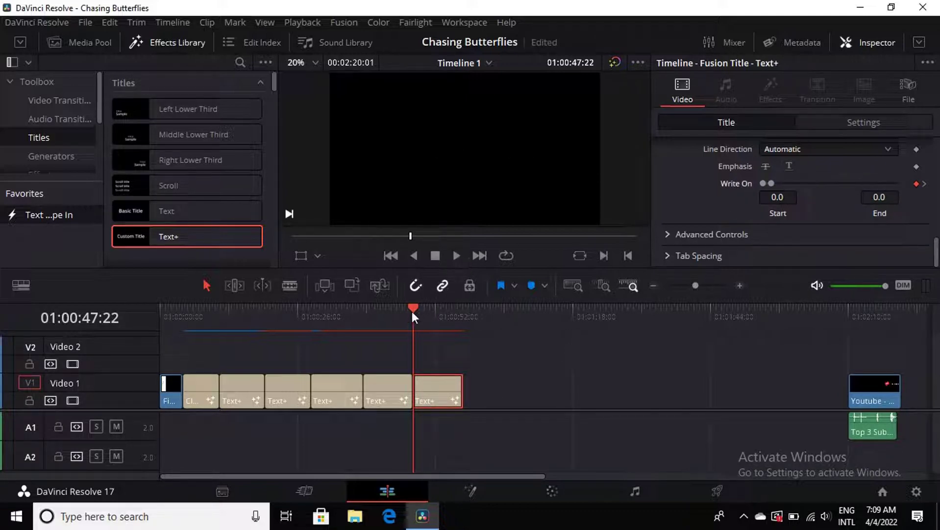
{"action": "left_click_drag", "start_coordinate": [412, 311], "coordinate": [462, 314]}
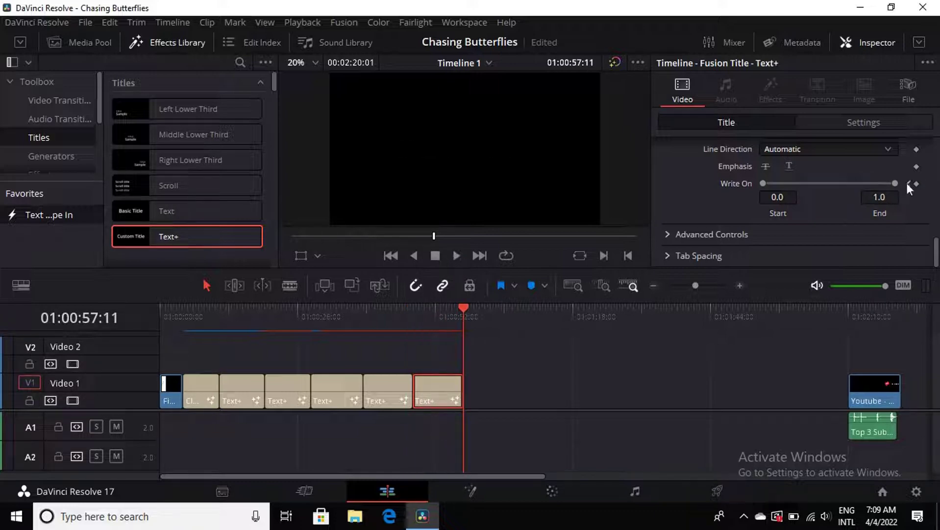
{"action": "left_click_drag", "start_coordinate": [895, 183], "coordinate": [698, 181]}
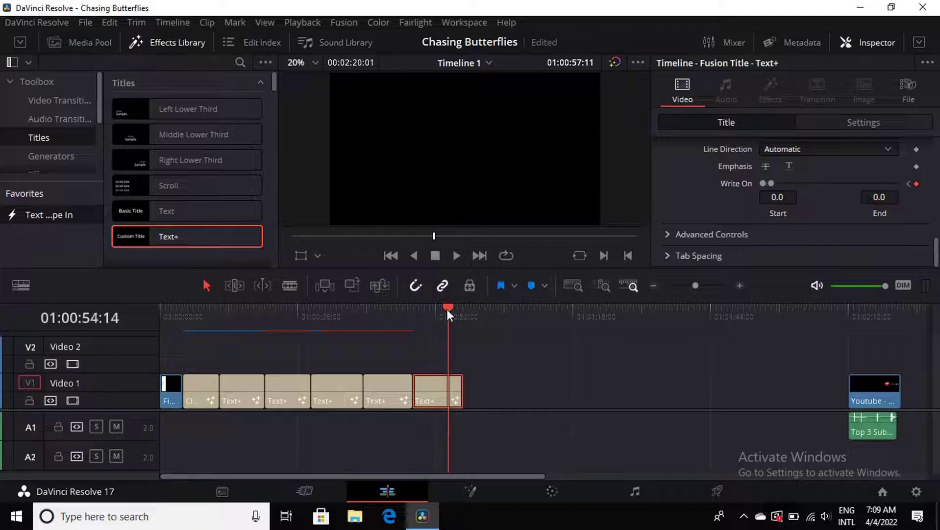
{"action": "left_click_drag", "start_coordinate": [464, 313], "coordinate": [413, 309]}
{"action": "left_click", "coordinate": [457, 255]}
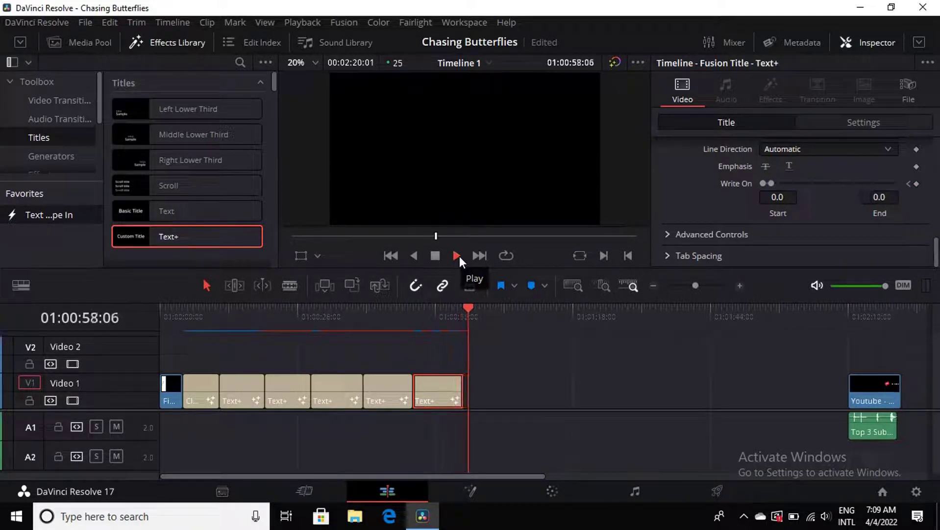
{"action": "left_click_drag", "start_coordinate": [472, 308], "coordinate": [455, 307]}
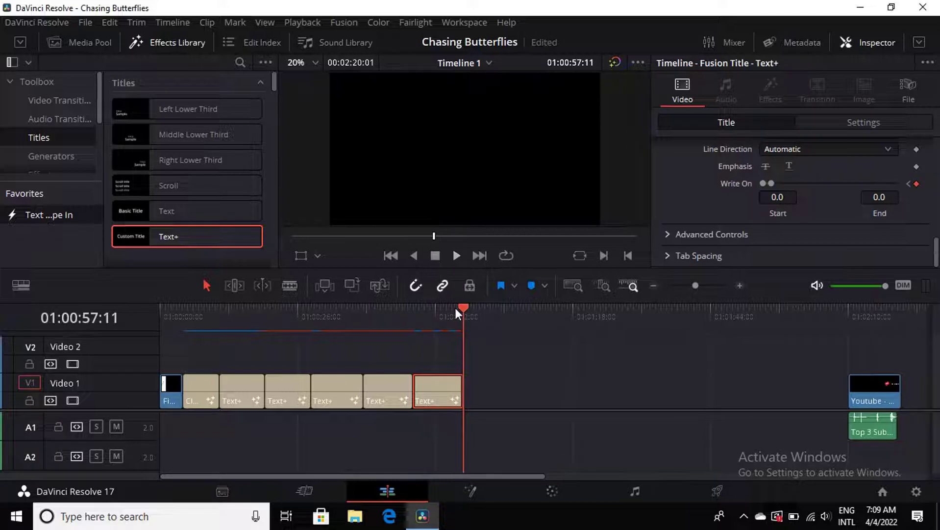
{"action": "left_click", "coordinate": [435, 305]}
{"action": "left_click", "coordinate": [457, 256]}
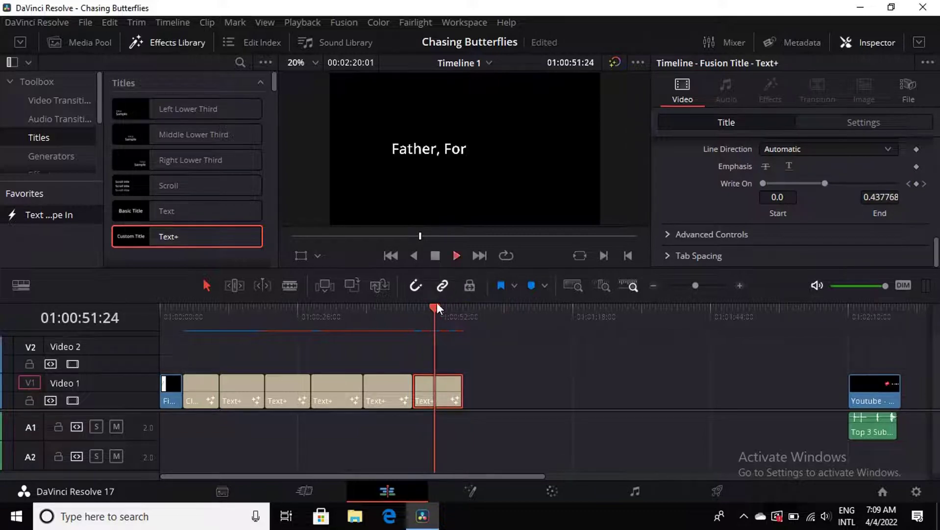
{"action": "left_click", "coordinate": [437, 255]}
{"action": "scroll", "coordinate": [805, 217], "scroll_direction": "up", "scroll_amount": 3}
{"action": "scroll", "coordinate": [805, 217], "scroll_direction": "up", "scroll_amount": 2}
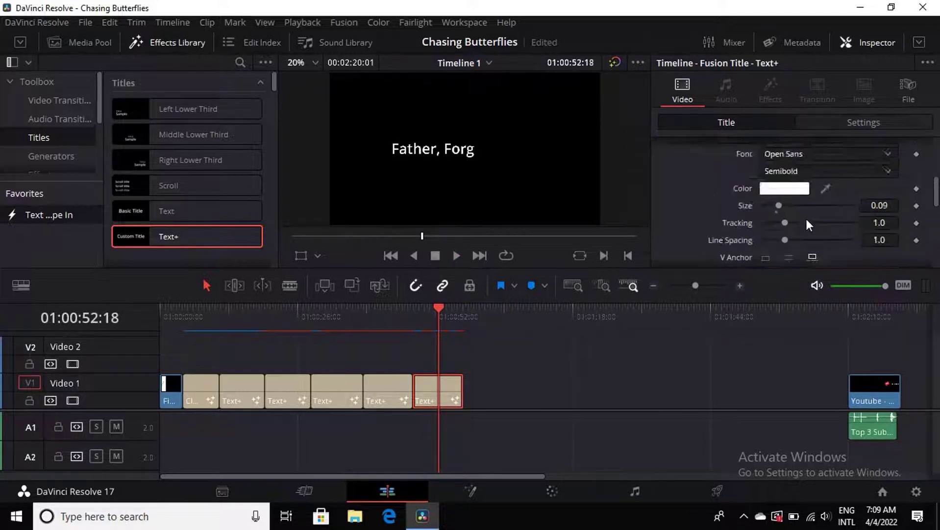
{"action": "scroll", "coordinate": [805, 217], "scroll_direction": "up", "scroll_amount": 3}
{"action": "left_click", "coordinate": [759, 215]}
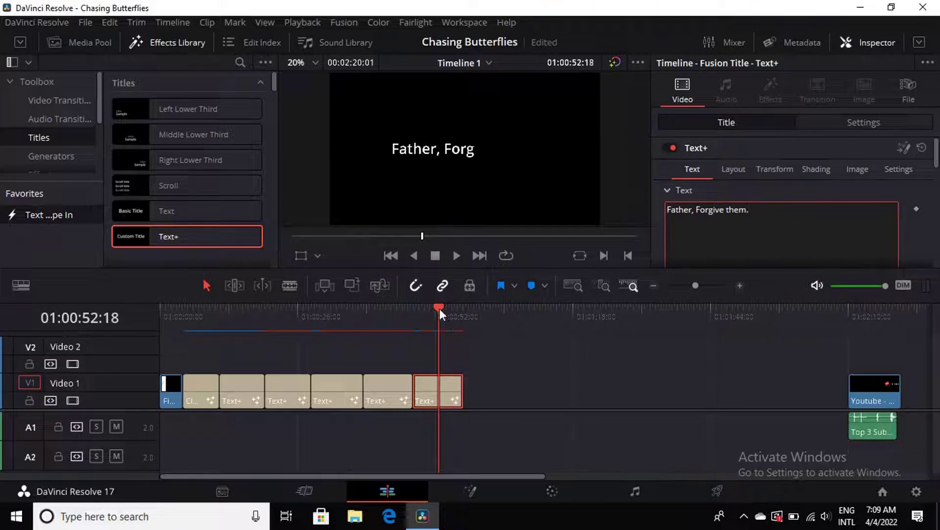
{"action": "left_click_drag", "start_coordinate": [440, 309], "coordinate": [462, 310]}
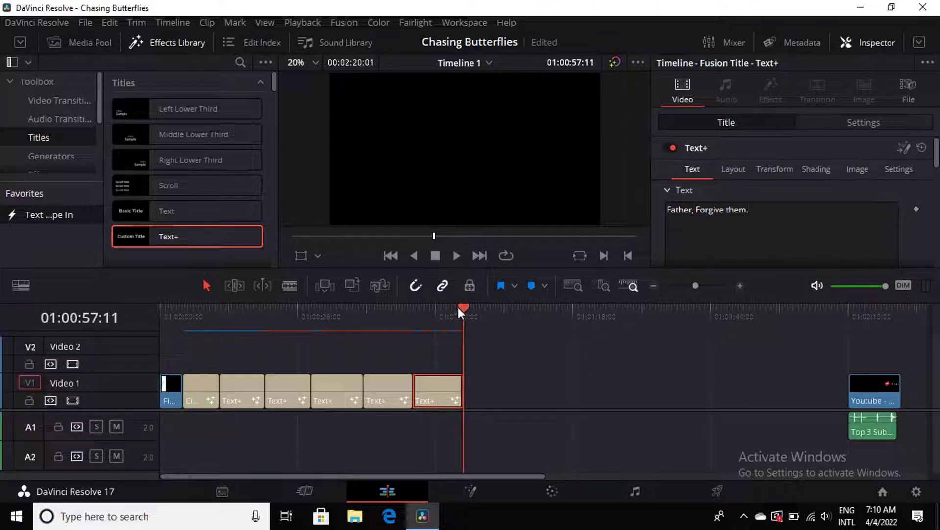
{"action": "left_click_drag", "start_coordinate": [456, 307], "coordinate": [452, 304]}
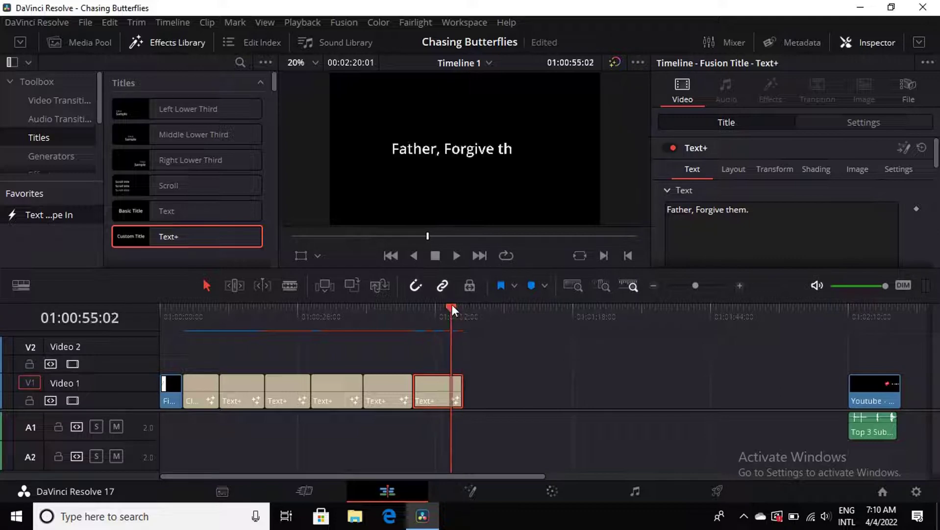
{"action": "left_click", "coordinate": [453, 255]}
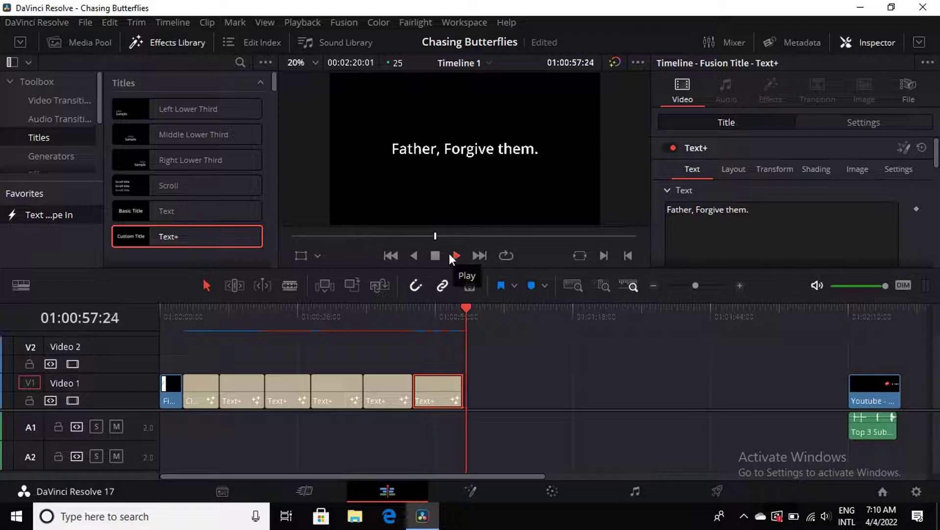
{"action": "left_click", "coordinate": [435, 254]}
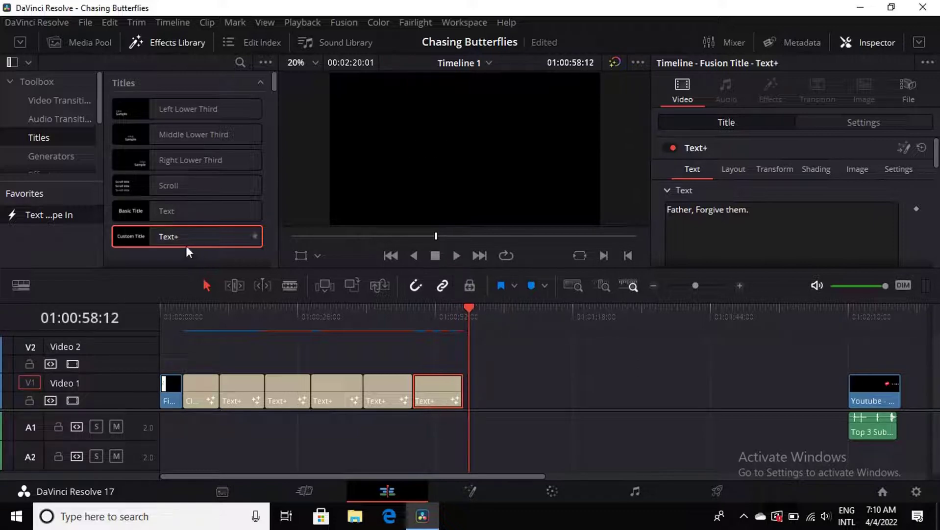
Add a Text+ title butted after the previous clip, lengthen it, and make it read 'That's all I can say.'
{"action": "mouse_move", "coordinate": [189, 237]}
{"action": "left_mouse_down"}
{"action": "mouse_move", "coordinate": [547, 398]}
{"action": "mouse_move", "coordinate": [488, 398]}
{"action": "left_mouse_up"}
{"action": "left_click_drag", "start_coordinate": [467, 313], "coordinate": [463, 310]}
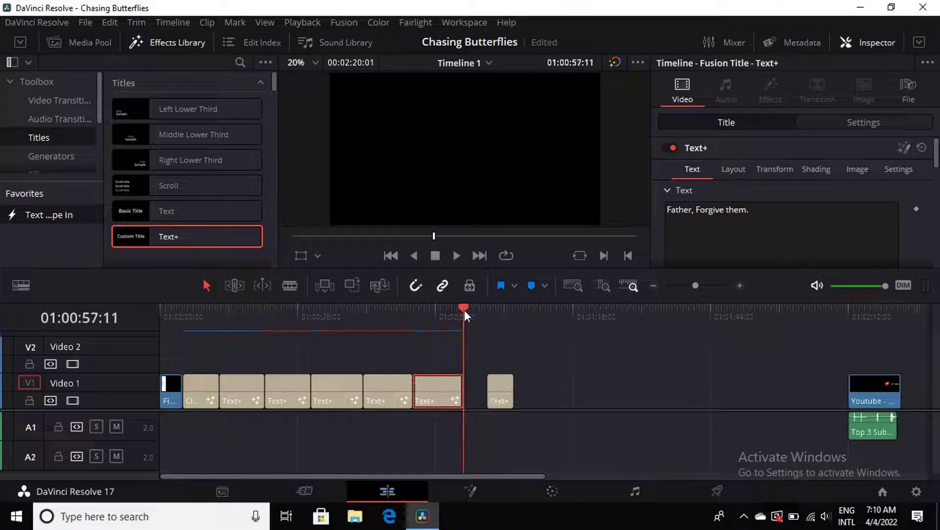
{"action": "mouse_move", "coordinate": [502, 399]}
{"action": "left_mouse_down"}
{"action": "mouse_move", "coordinate": [477, 400]}
{"action": "mouse_move", "coordinate": [516, 394]}
{"action": "left_mouse_up"}
{"action": "left_click", "coordinate": [733, 204]}
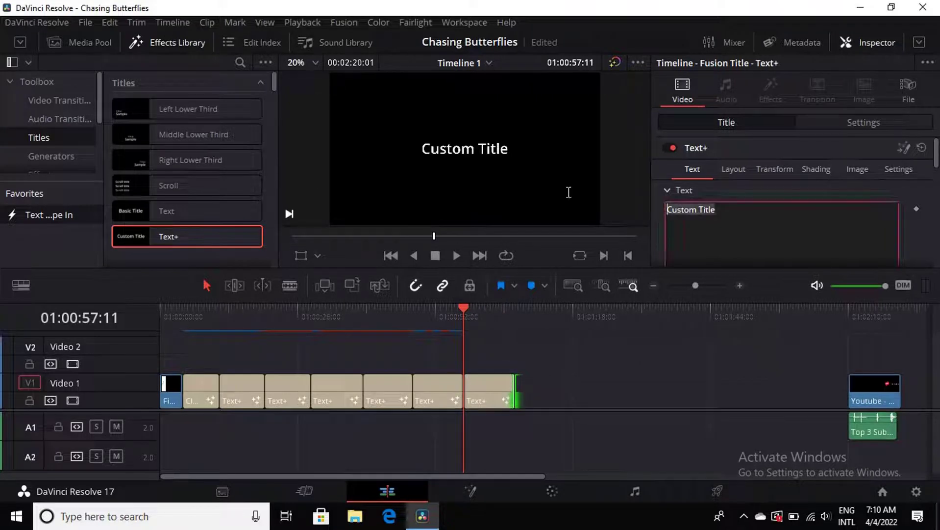
{"action": "type", "text": "T"}
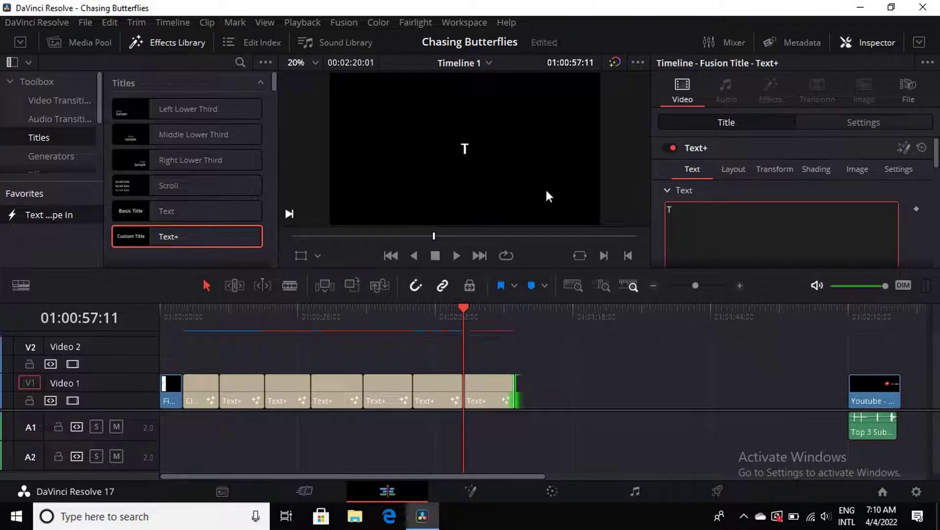
{"action": "type", "text": "hat"}
{"action": "type", "text": "'s all "}
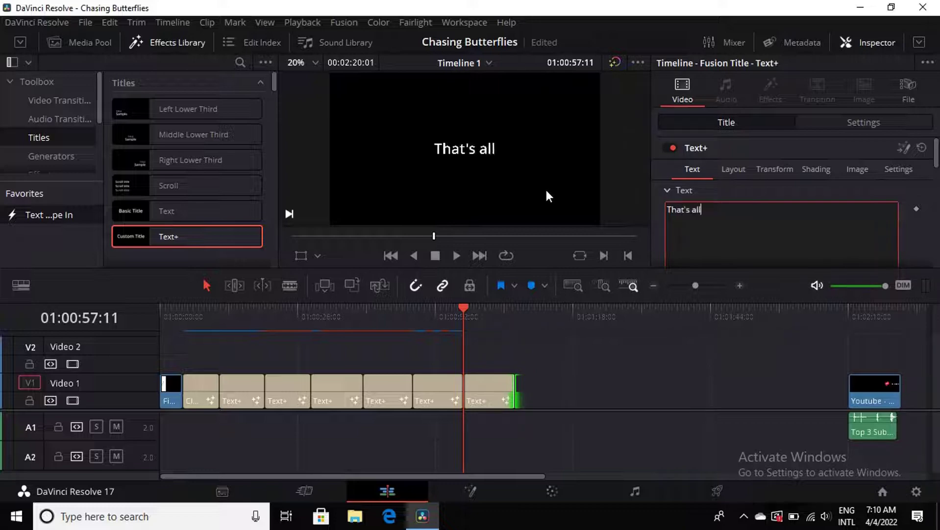
{"action": "type", "text": "i"}
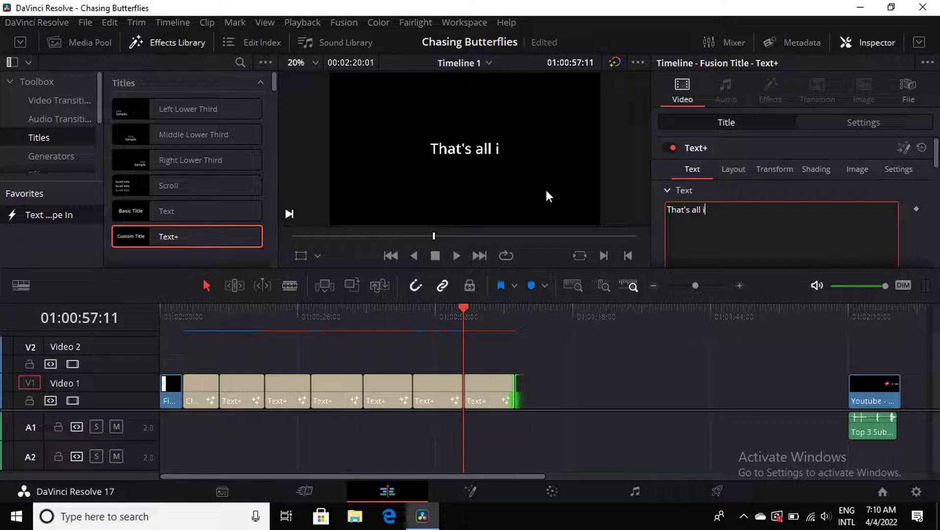
{"action": "key", "text": "BackSpace"}
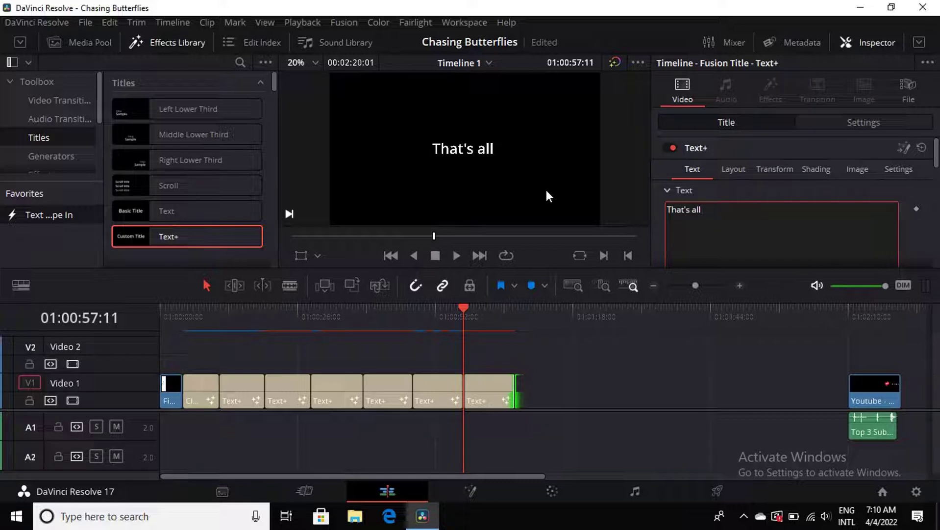
{"action": "type", "text": "I C"}
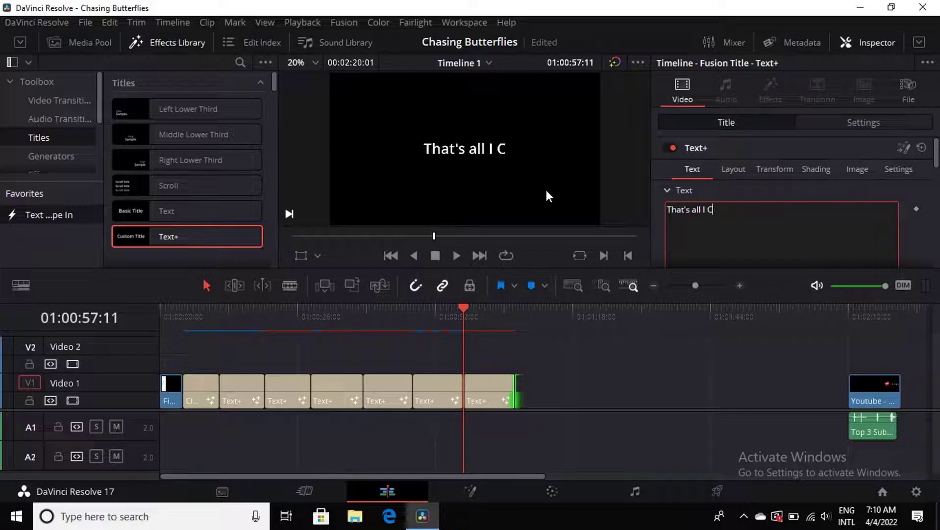
{"action": "key", "text": "BackSpace"}
{"action": "type", "text": "can"}
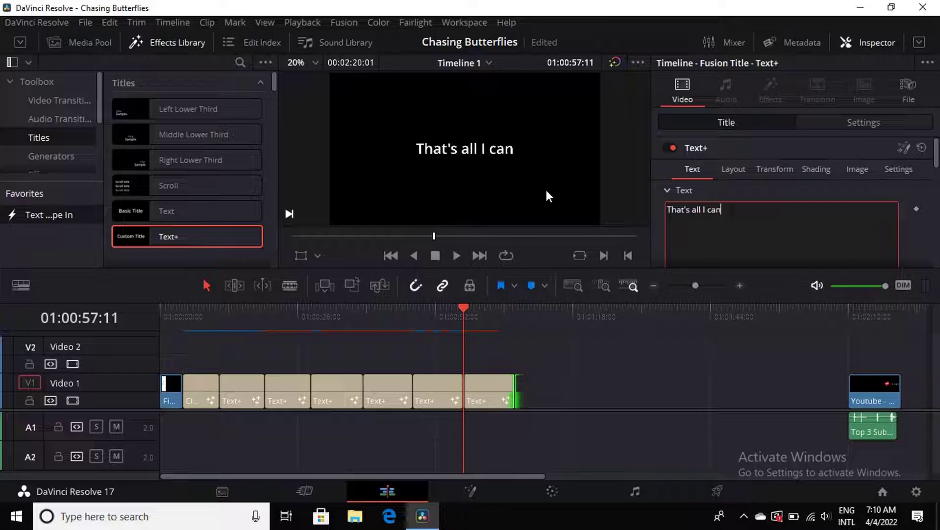
{"action": "type", "text": " say"}
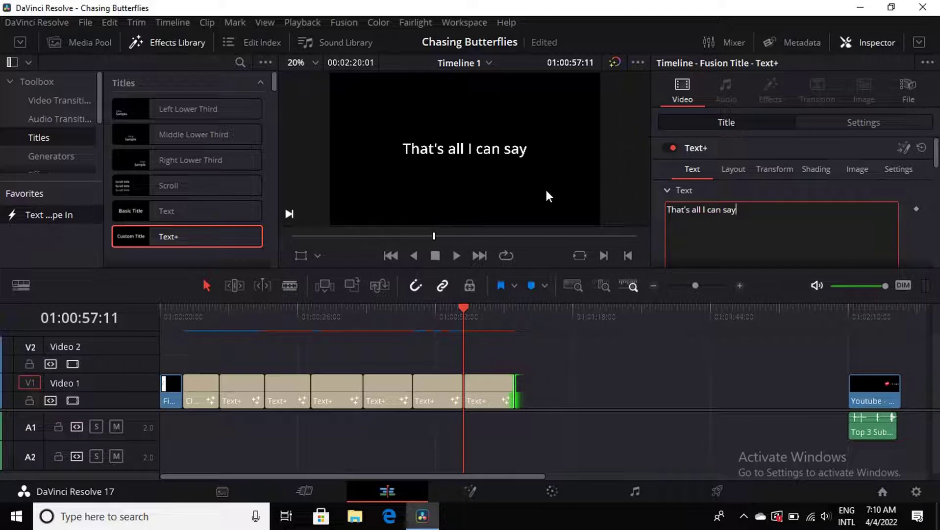
{"action": "type", "text": "."}
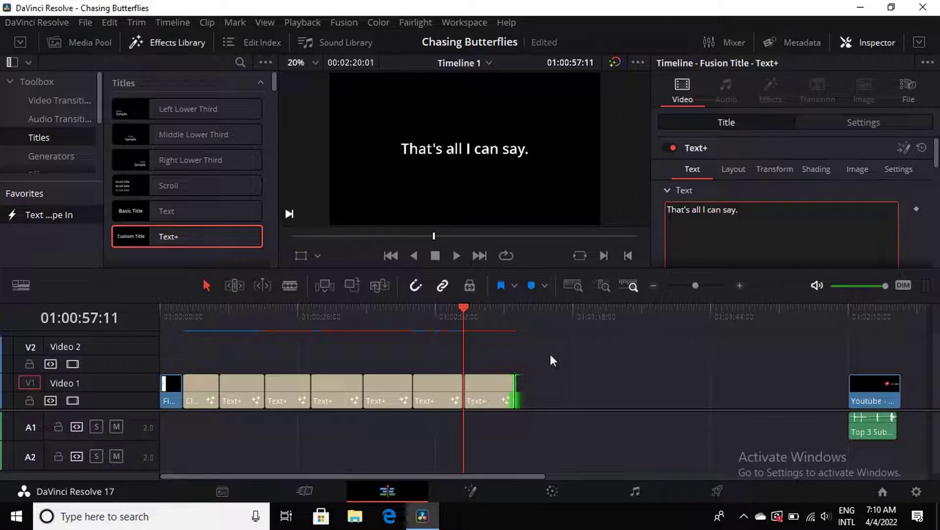
Keyframe the new line's Write On End from 0.0 at the clip start to 1.0 later
{"action": "left_click", "coordinate": [480, 393]}
{"action": "scroll", "coordinate": [912, 219], "scroll_direction": "down", "scroll_amount": 5}
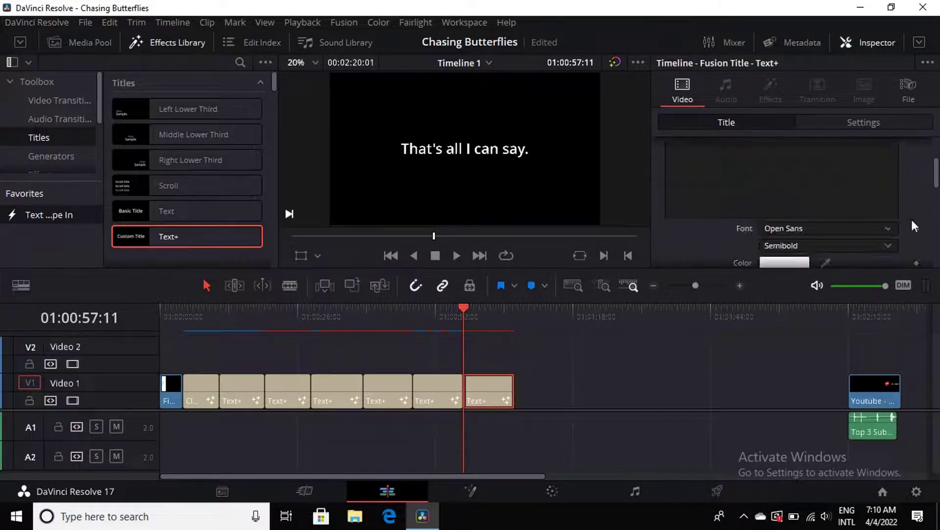
{"action": "scroll", "coordinate": [913, 219], "scroll_direction": "down", "scroll_amount": 5}
{"action": "scroll", "coordinate": [913, 225], "scroll_direction": "down", "scroll_amount": 2}
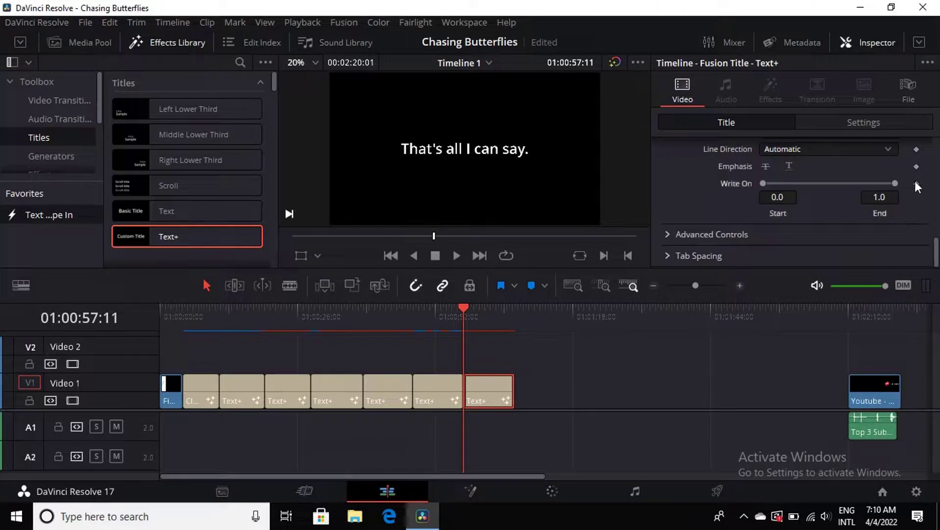
{"action": "left_click_drag", "start_coordinate": [853, 183], "coordinate": [730, 176]}
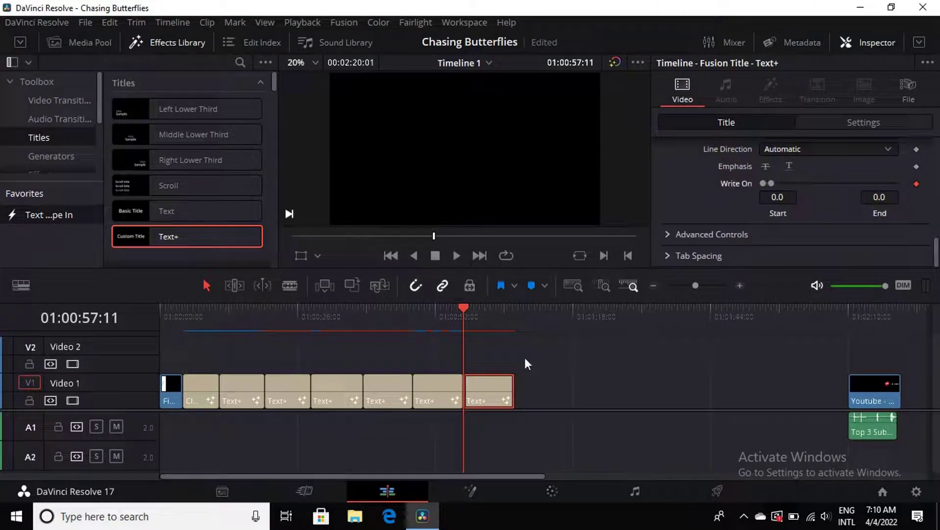
{"action": "left_click", "coordinate": [513, 316]}
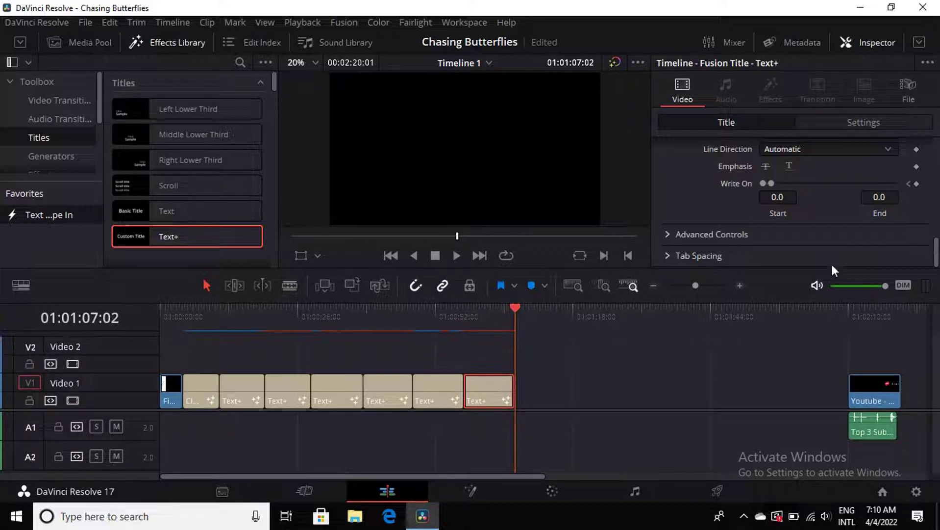
{"action": "mouse_move", "coordinate": [770, 183]}
{"action": "left_mouse_down"}
{"action": "mouse_move", "coordinate": [908, 187]}
{"action": "mouse_move", "coordinate": [741, 179]}
{"action": "mouse_move", "coordinate": [909, 192]}
{"action": "left_mouse_up"}
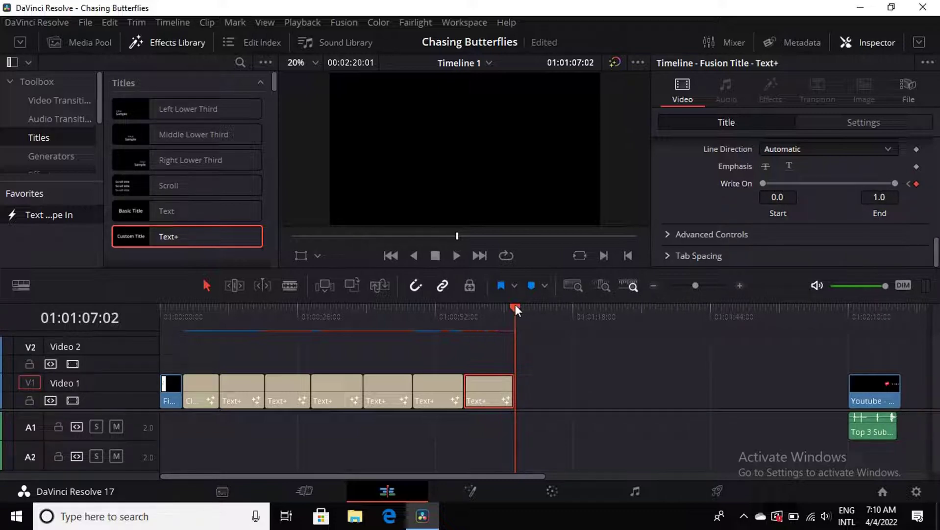
{"action": "left_click_drag", "start_coordinate": [515, 305], "coordinate": [468, 305]}
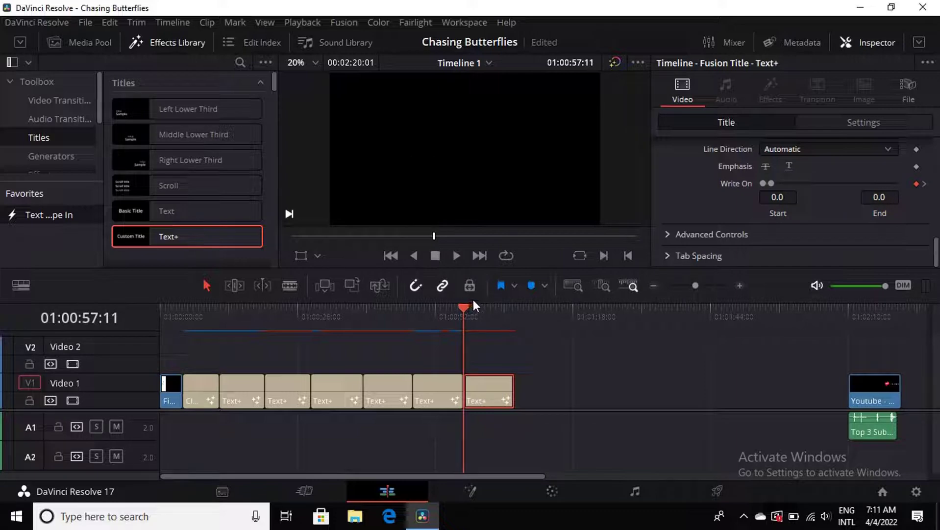
Make 'Father, Forgive them.' fully written at its end and play back the poem lines
{"action": "left_click", "coordinate": [445, 387]}
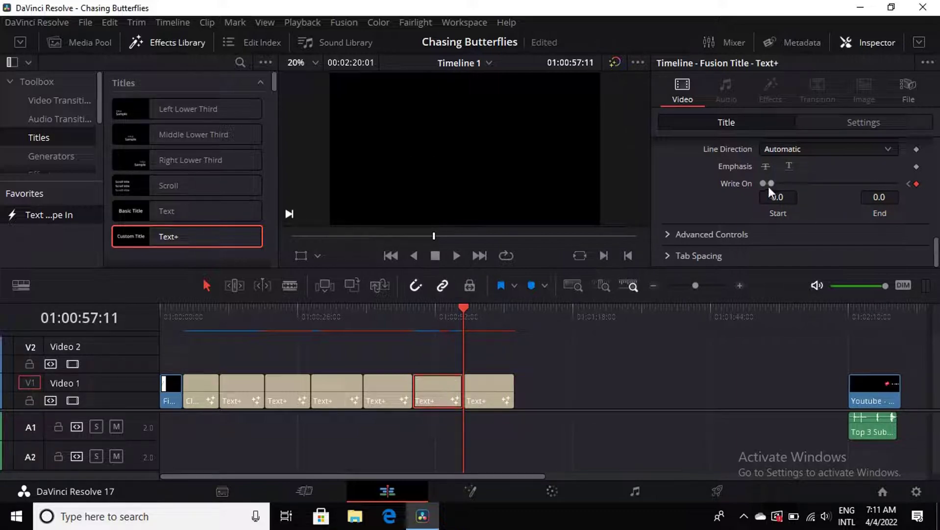
{"action": "left_click_drag", "start_coordinate": [771, 183], "coordinate": [896, 183]}
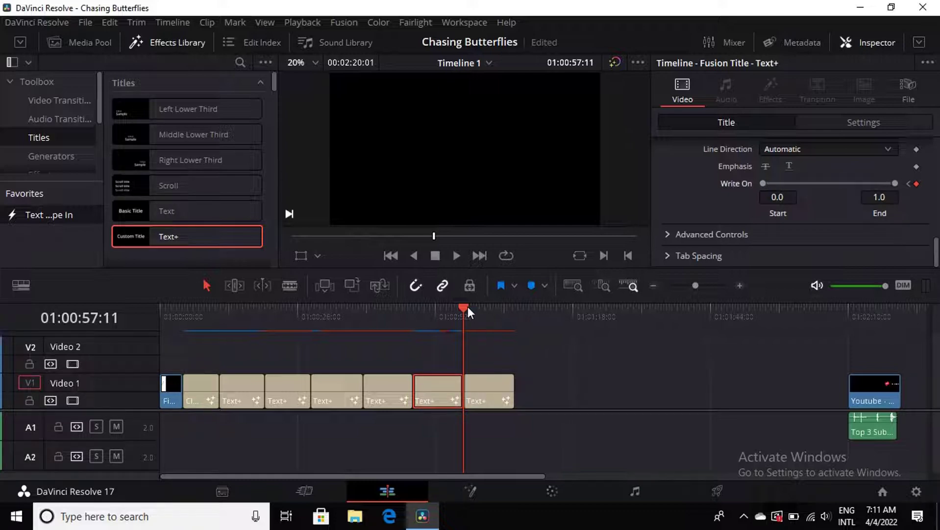
{"action": "left_click_drag", "start_coordinate": [466, 307], "coordinate": [417, 307]}
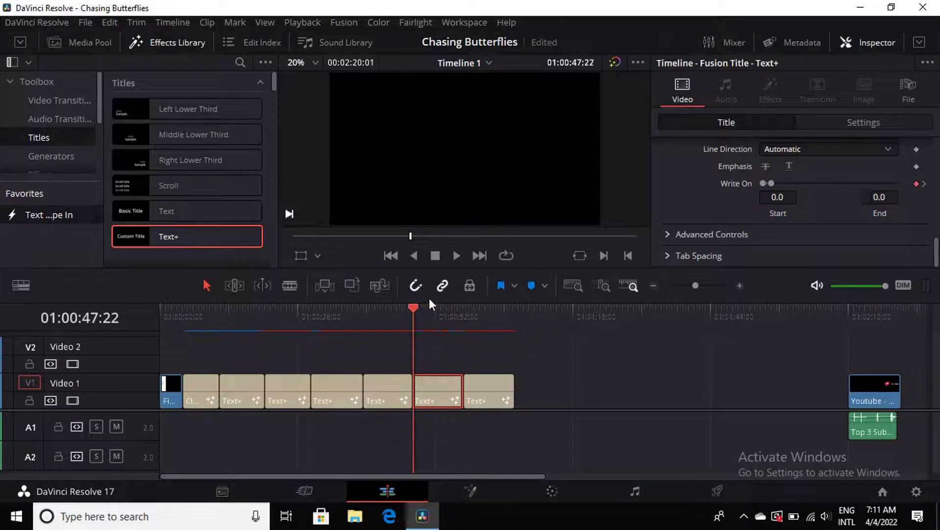
{"action": "left_click", "coordinate": [456, 254]}
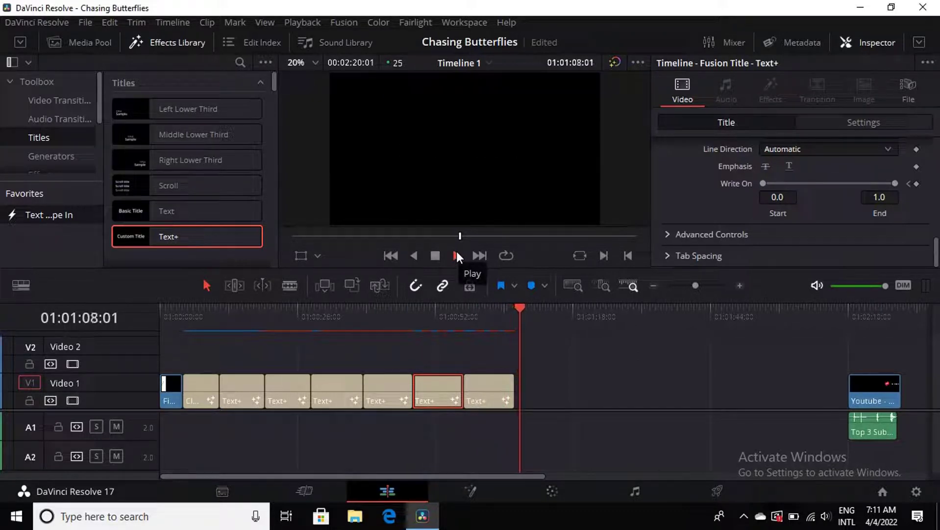
Stop playback on 'That's all I can say.' and add another Text+ title after it
{"action": "left_click_drag", "start_coordinate": [528, 306], "coordinate": [503, 308]}
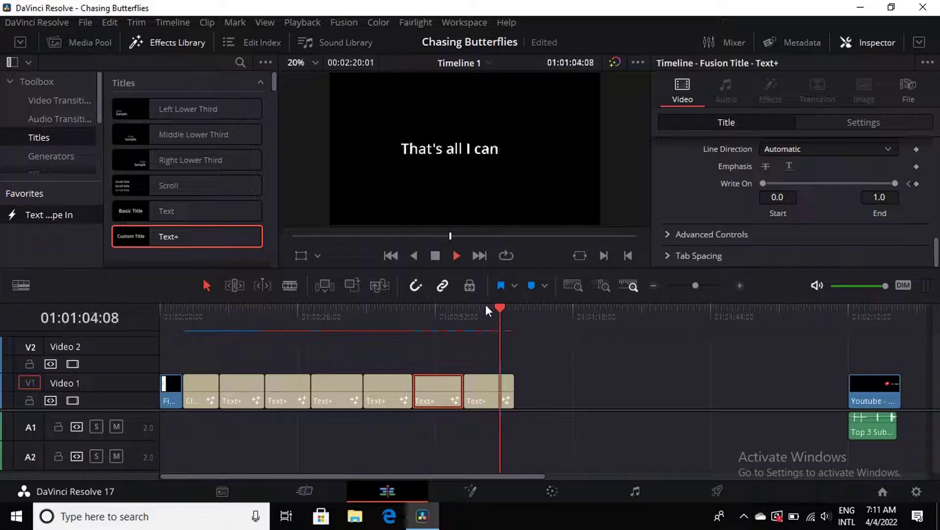
{"action": "left_click", "coordinate": [482, 392]}
{"action": "left_click", "coordinate": [435, 256]}
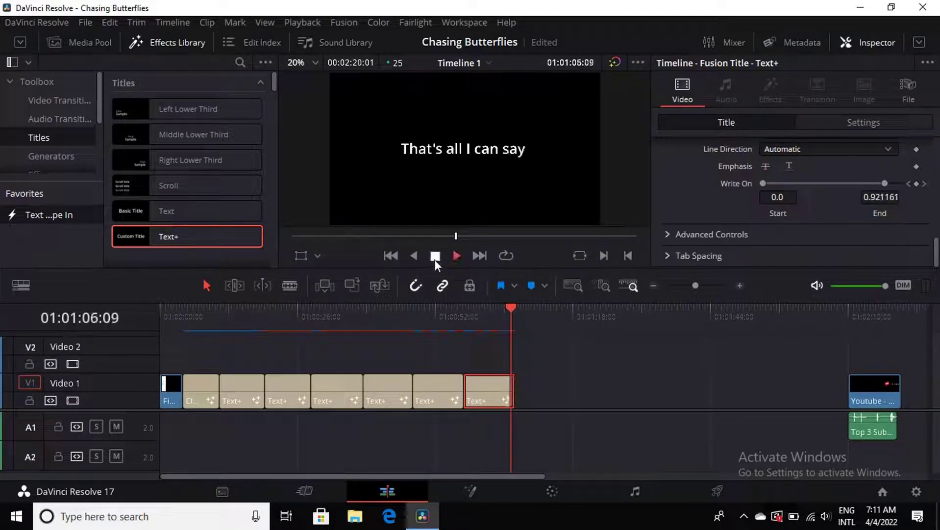
{"action": "left_click_drag", "start_coordinate": [189, 240], "coordinate": [557, 394]}
Select the newest title clip and replace its Custom Title text with 'I hold not a grudge,'
{"action": "left_click", "coordinate": [538, 395]}
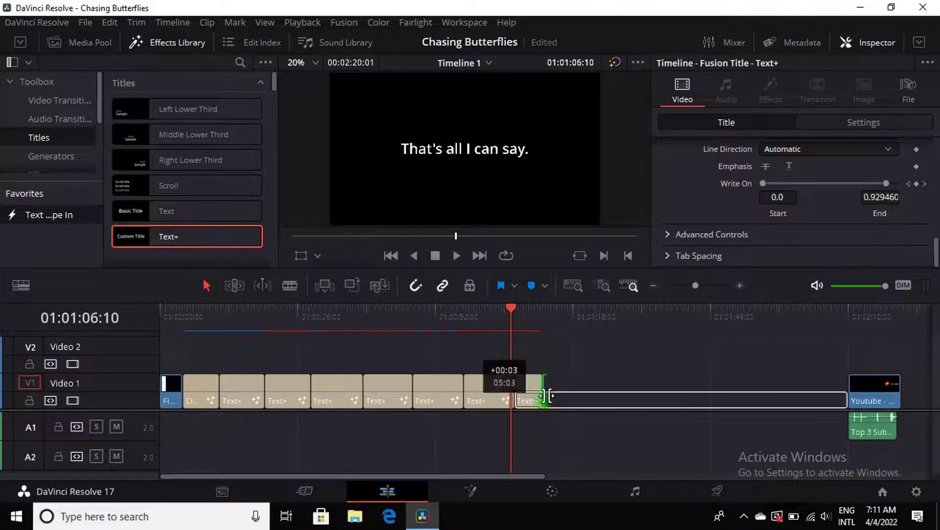
{"action": "left_click", "coordinate": [513, 311]}
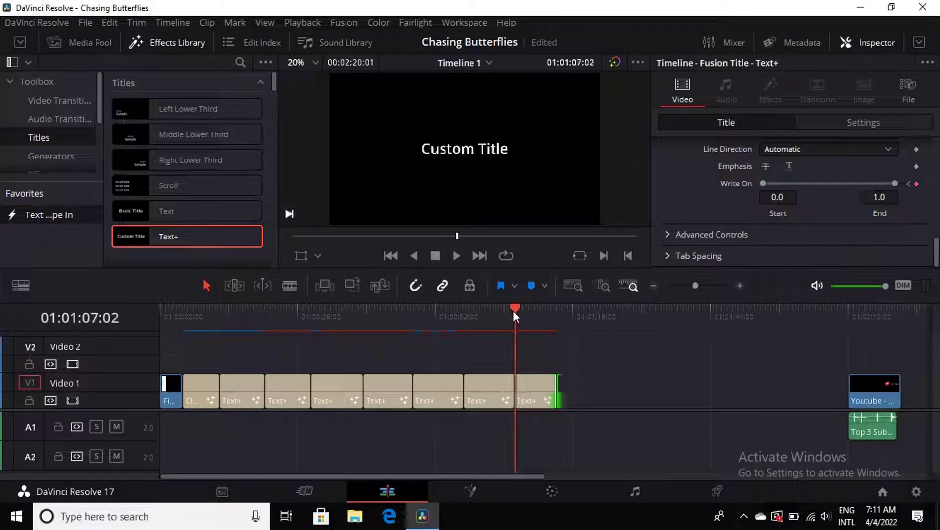
{"action": "left_click", "coordinate": [542, 398]}
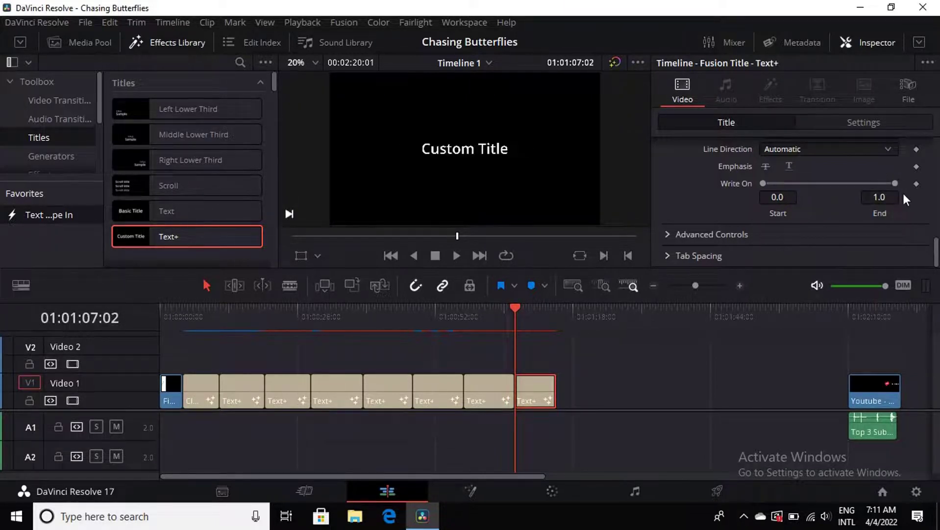
{"action": "scroll", "coordinate": [903, 192], "scroll_direction": "up", "scroll_amount": 10}
{"action": "left_click_drag", "start_coordinate": [840, 204], "coordinate": [613, 201]}
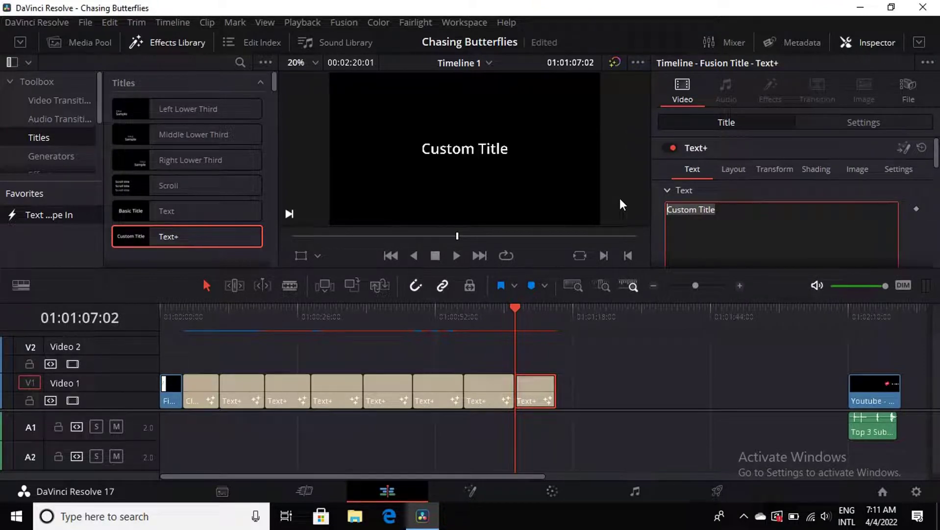
{"action": "type", "text": "I hold"}
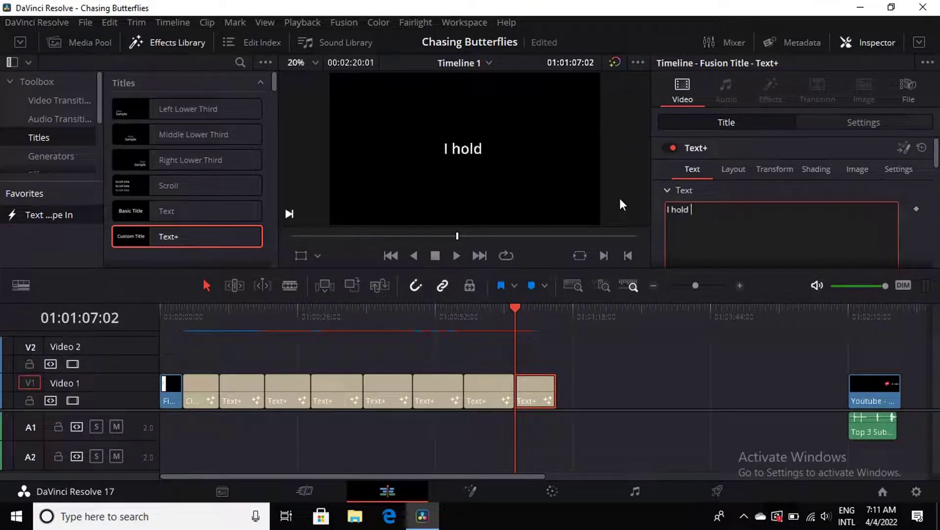
{"action": "type", "text": " not a gr"}
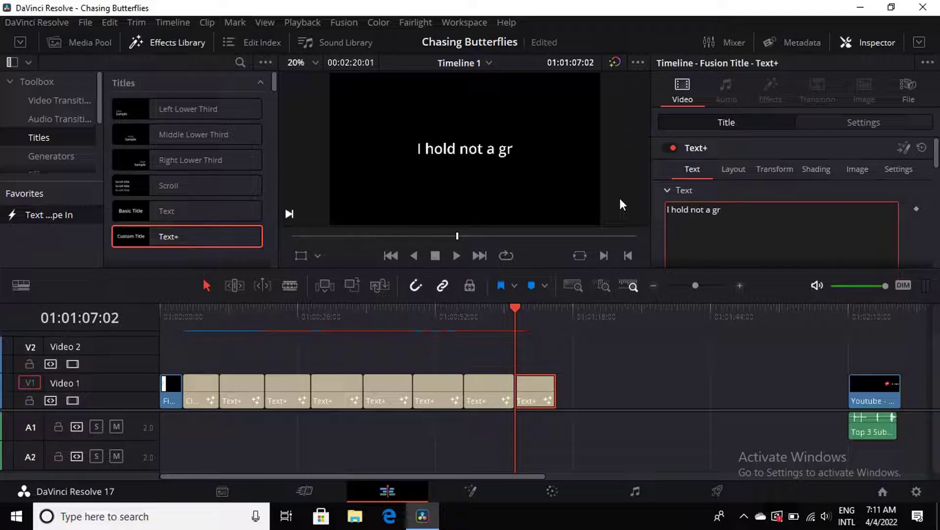
{"action": "type", "text": "udge"}
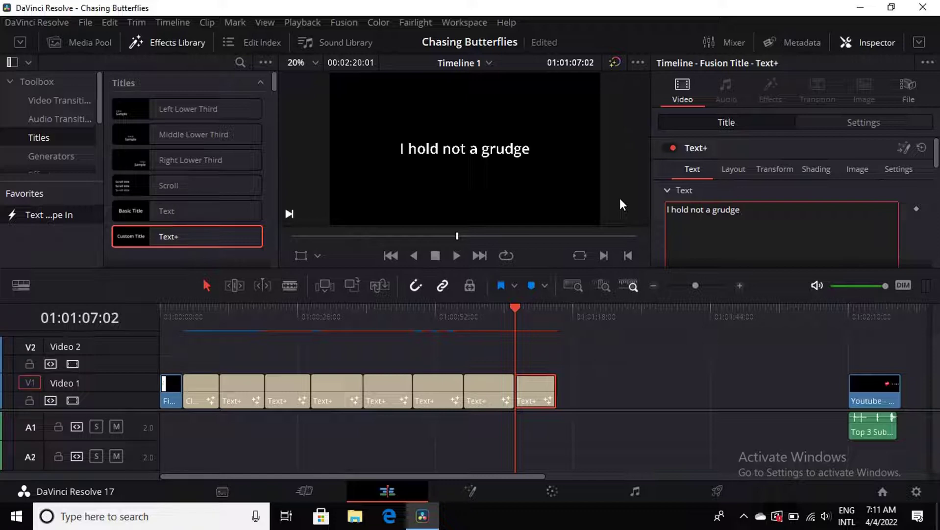
{"action": "type", "text": ","}
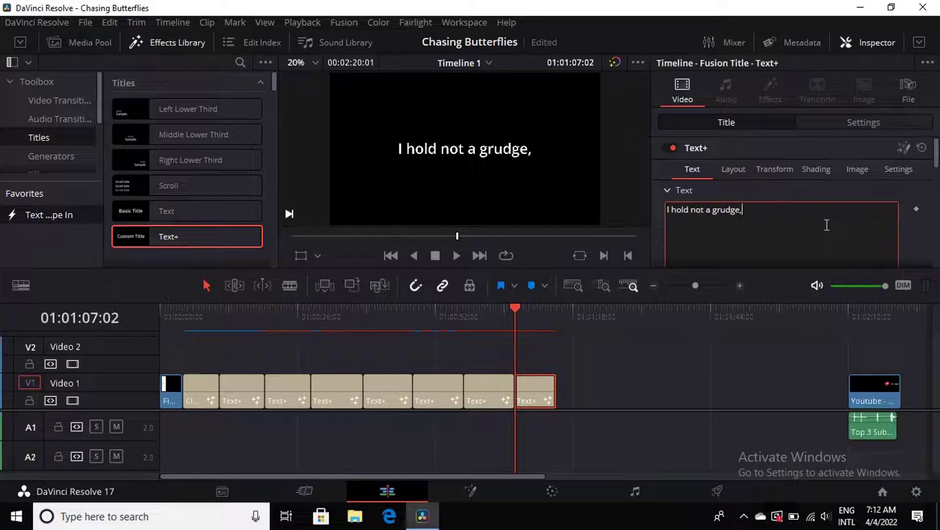
{"action": "scroll", "coordinate": [824, 229], "scroll_direction": "down", "scroll_amount": 5}
{"action": "scroll", "coordinate": [827, 225], "scroll_direction": "down", "scroll_amount": 2}
{"action": "scroll", "coordinate": [827, 223], "scroll_direction": "down", "scroll_amount": 3}
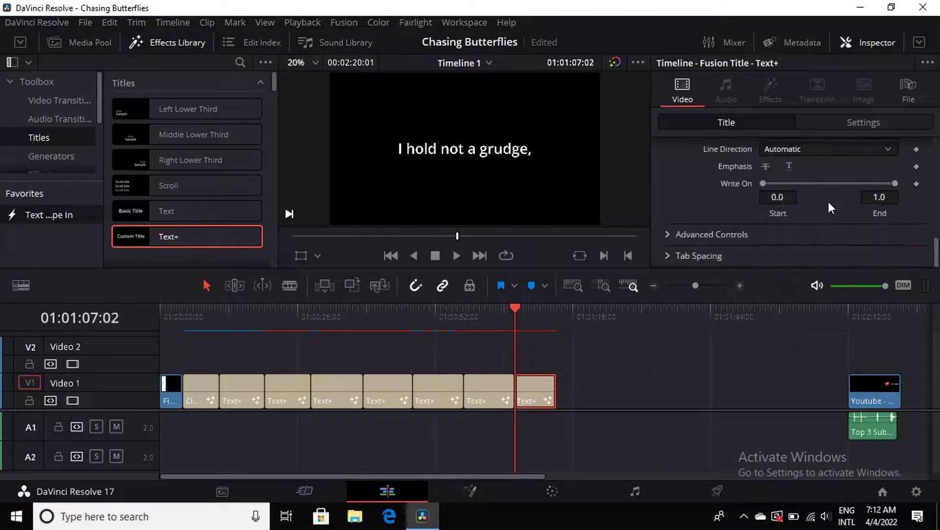
Keyframe Write On End from 0.0 at the clip start to 1.0 at its end, then add another Text+ title
{"action": "left_click", "coordinate": [916, 184]}
{"action": "left_click_drag", "start_coordinate": [896, 183], "coordinate": [766, 190]}
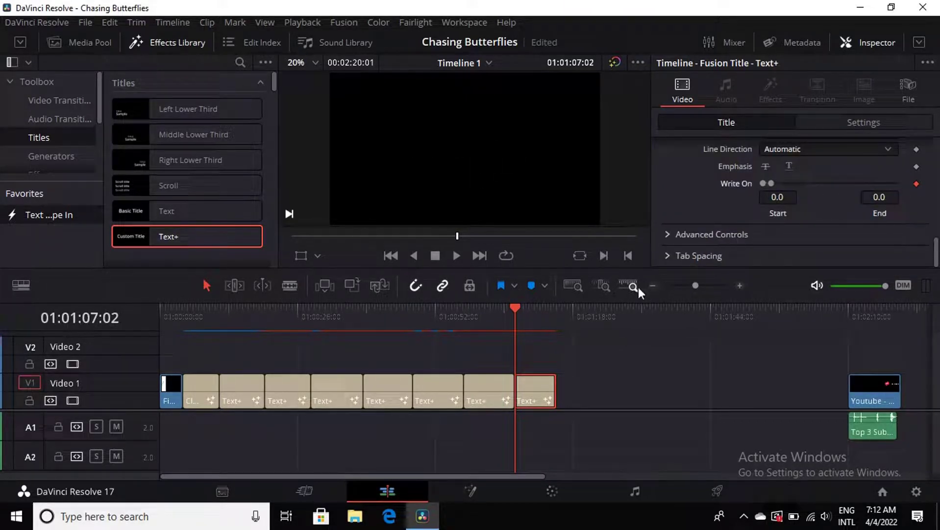
{"action": "left_click", "coordinate": [554, 322]}
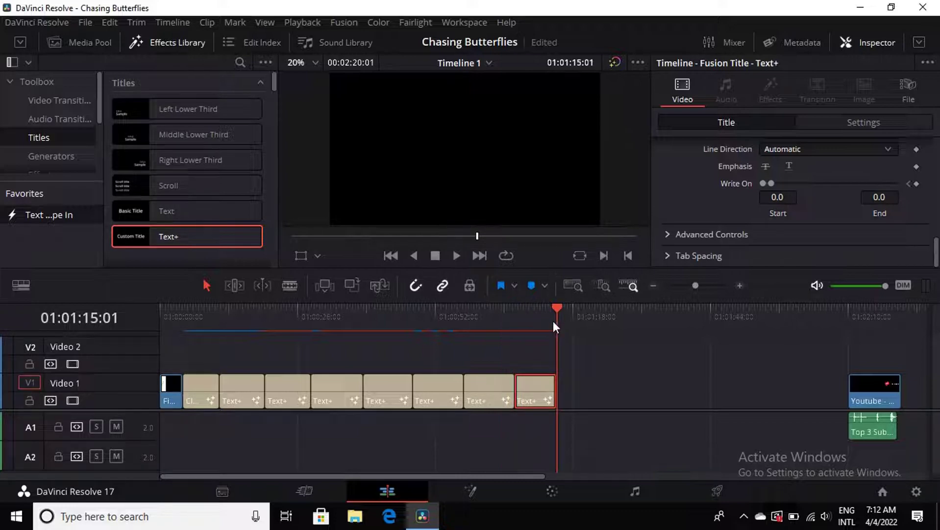
{"action": "left_click", "coordinate": [917, 184]}
{"action": "left_click_drag", "start_coordinate": [773, 183], "coordinate": [899, 183]}
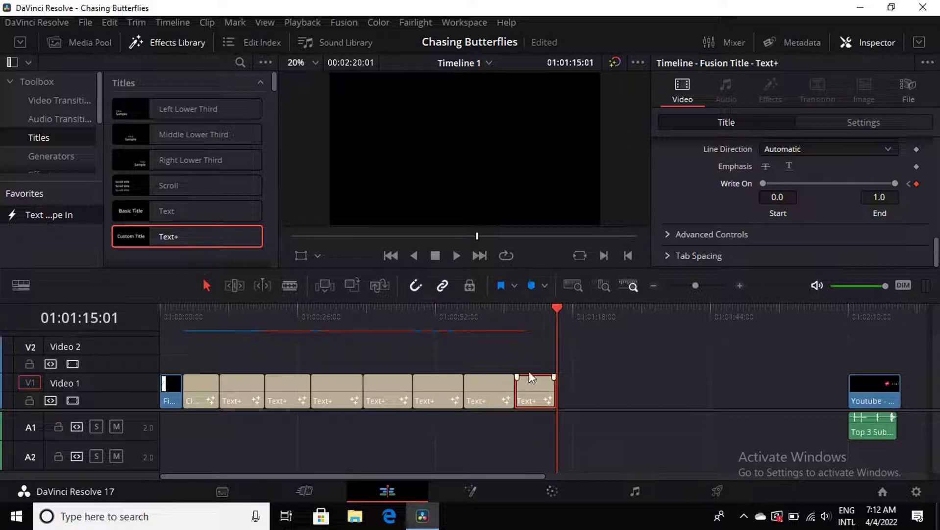
{"action": "mouse_move", "coordinate": [203, 233]}
{"action": "left_mouse_down"}
{"action": "mouse_move", "coordinate": [517, 335]}
{"action": "mouse_move", "coordinate": [569, 391]}
{"action": "mouse_move", "coordinate": [612, 395]}
{"action": "left_mouse_up"}
{"action": "left_click", "coordinate": [559, 392]}
Lengthen the 'I hold not a grudge,' clip slightly and play back the timeline to review
{"action": "left_click", "coordinate": [559, 392]}
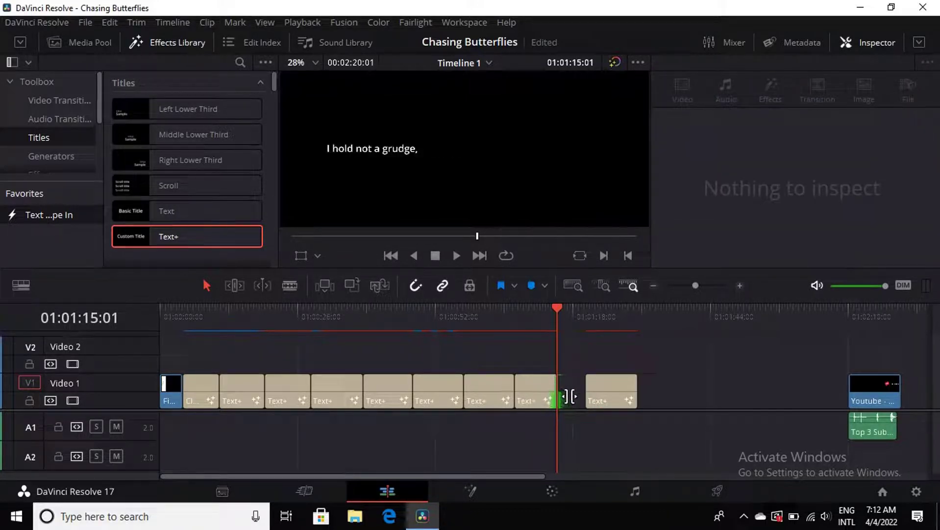
{"action": "left_click_drag", "start_coordinate": [557, 395], "coordinate": [602, 395]}
{"action": "left_click", "coordinate": [611, 395]}
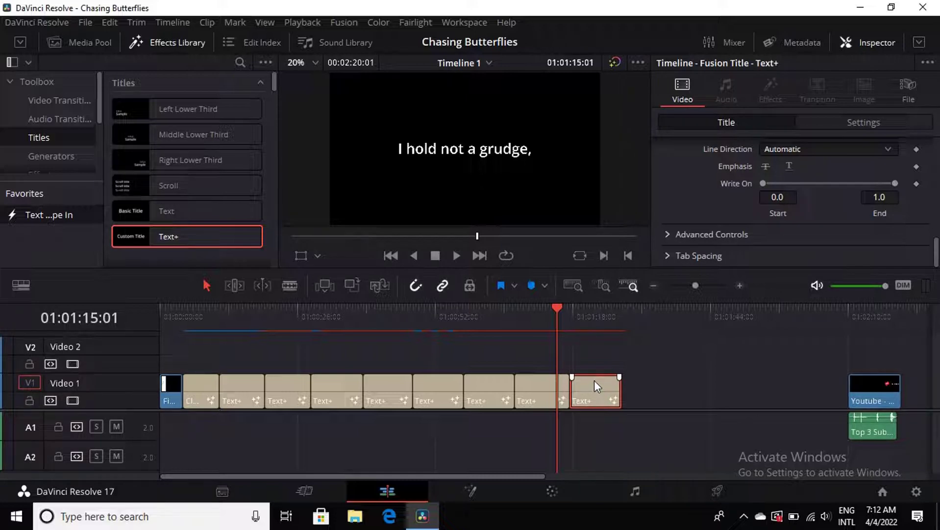
{"action": "left_click", "coordinate": [457, 255]}
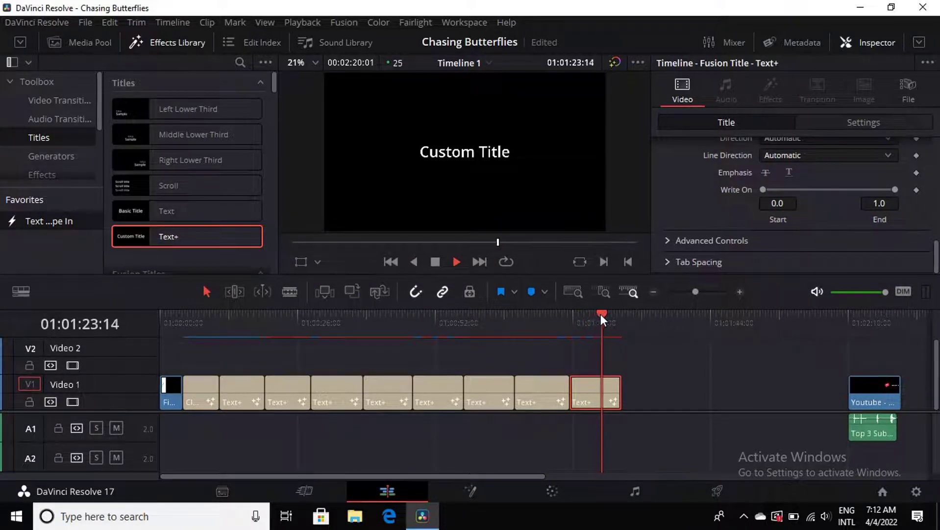
{"action": "left_click_drag", "start_coordinate": [600, 314], "coordinate": [570, 315]}
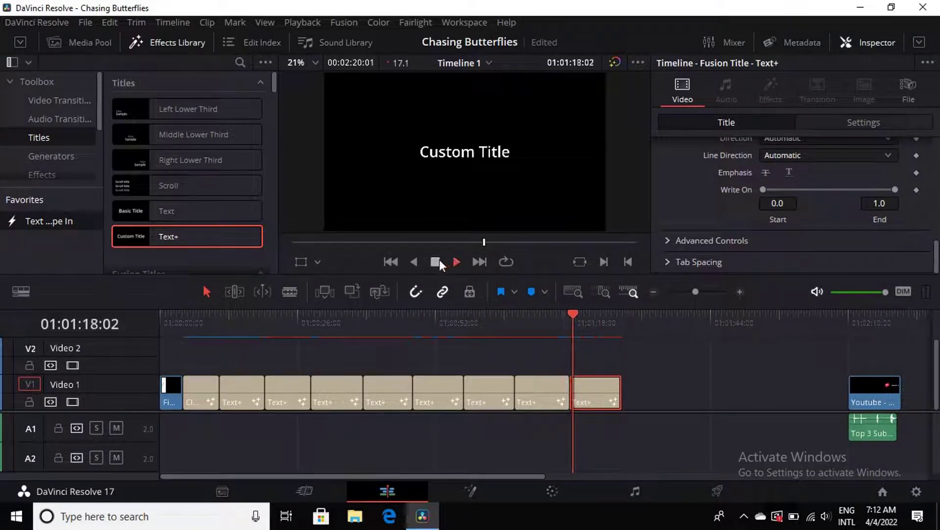
{"action": "left_click", "coordinate": [573, 314]}
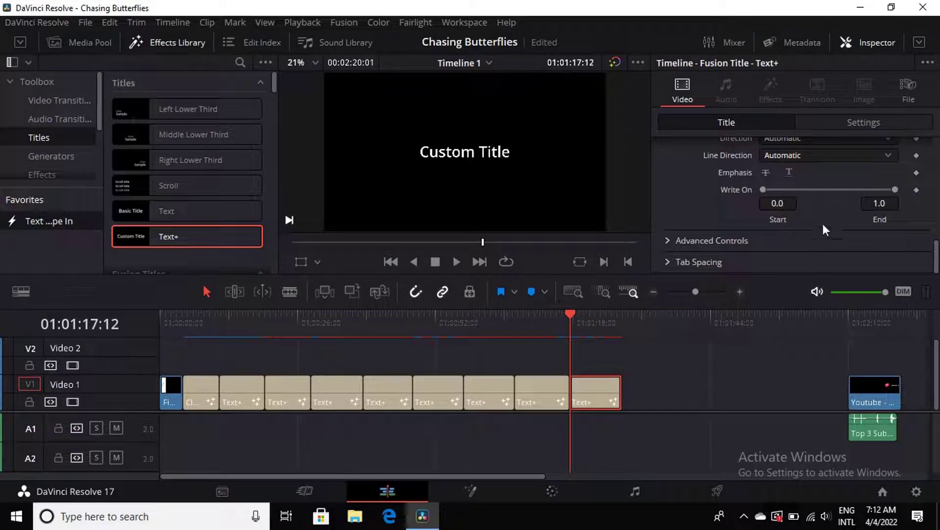
Replace the new title's placeholder text with 'I choose forgiveness.'
{"action": "scroll", "coordinate": [830, 228], "scroll_direction": "up", "scroll_amount": 5}
{"action": "scroll", "coordinate": [830, 228], "scroll_direction": "up", "scroll_amount": 3}
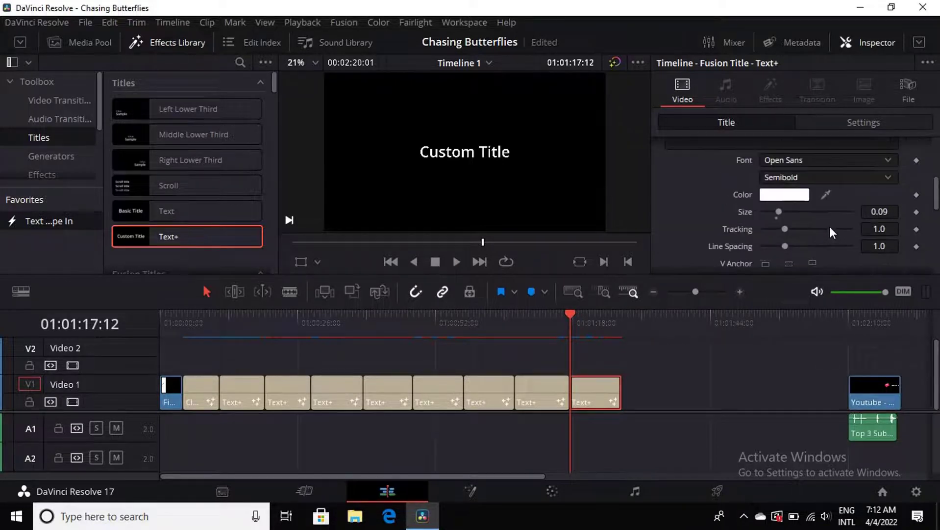
{"action": "scroll", "coordinate": [829, 226], "scroll_direction": "up", "scroll_amount": 5}
{"action": "triple_click", "coordinate": [739, 211]}
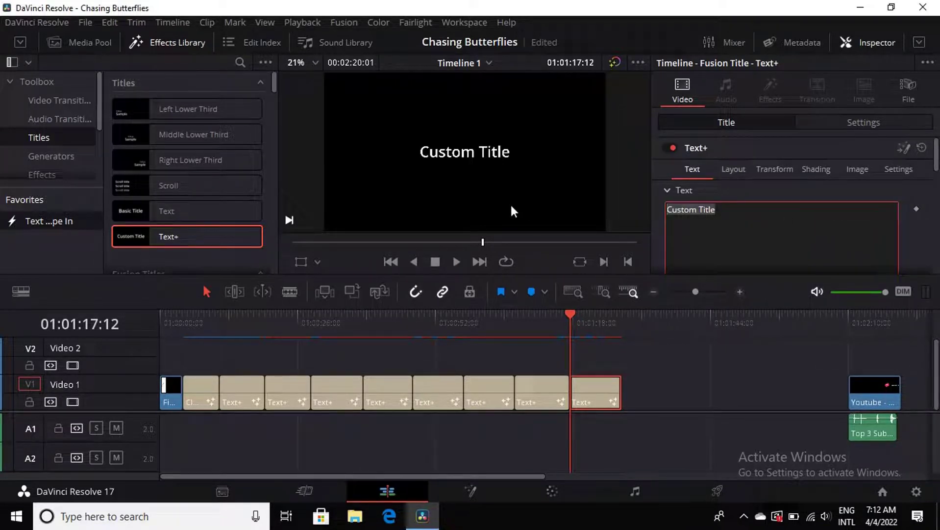
{"action": "type", "text": "I choos"}
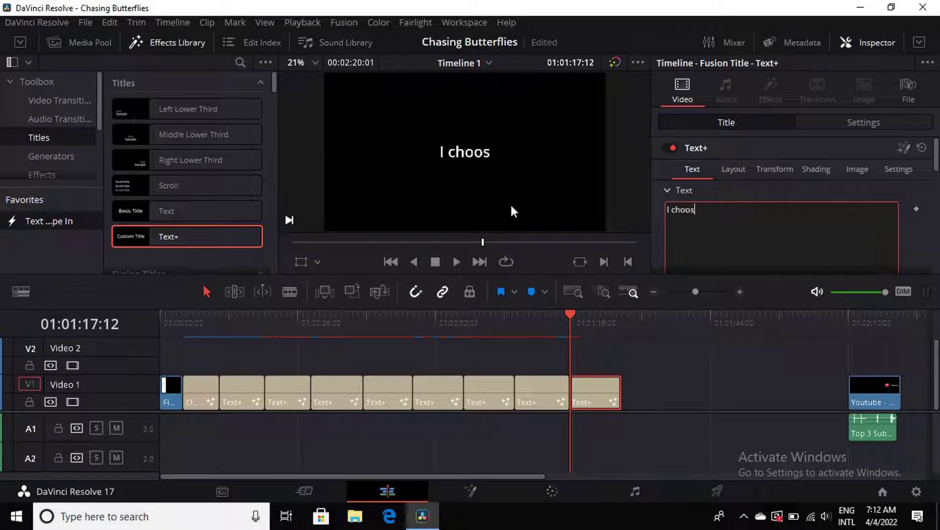
{"action": "type", "text": "e forgiv"}
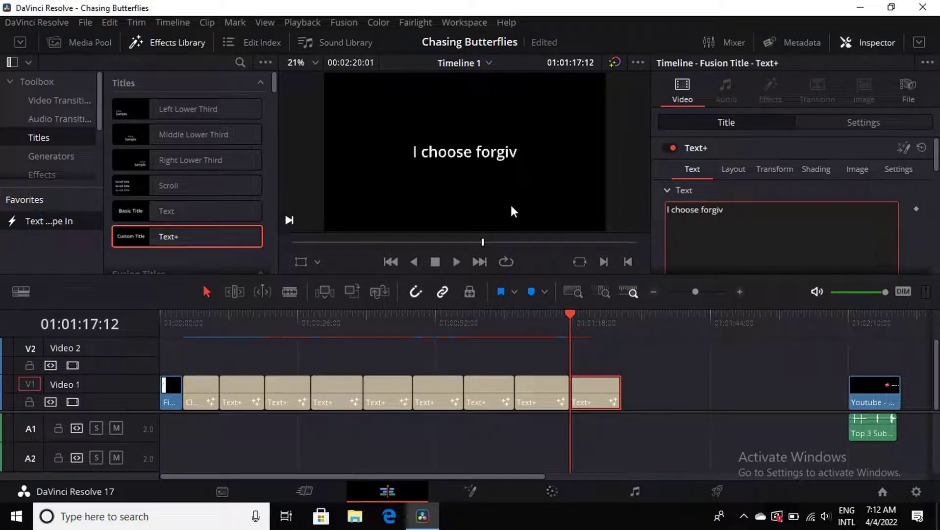
{"action": "type", "text": "ene"}
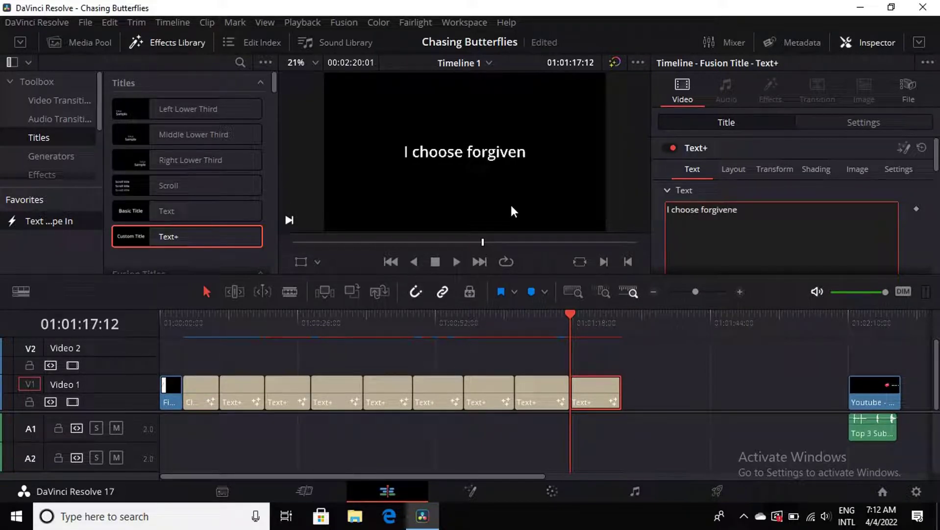
{"action": "type", "text": "ss"}
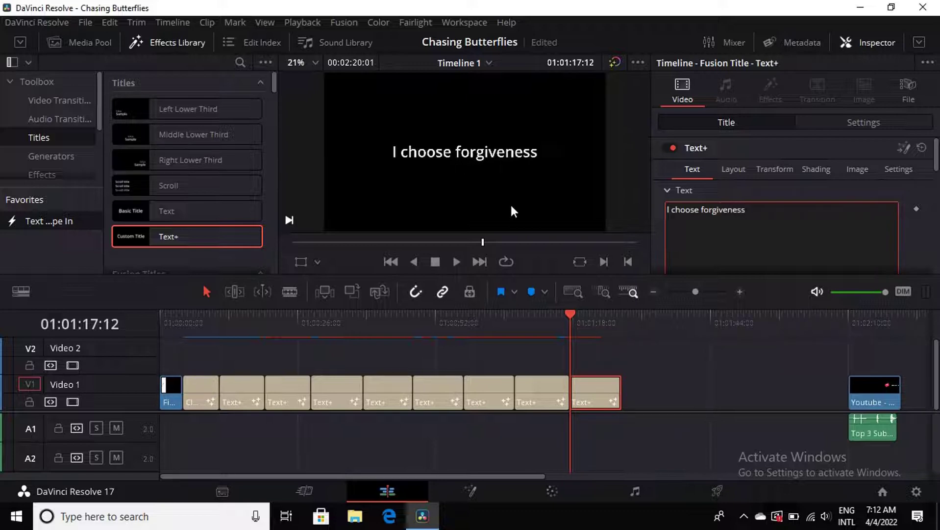
{"action": "type", "text": "."}
{"action": "scroll", "coordinate": [848, 241], "scroll_direction": "down", "scroll_amount": 8}
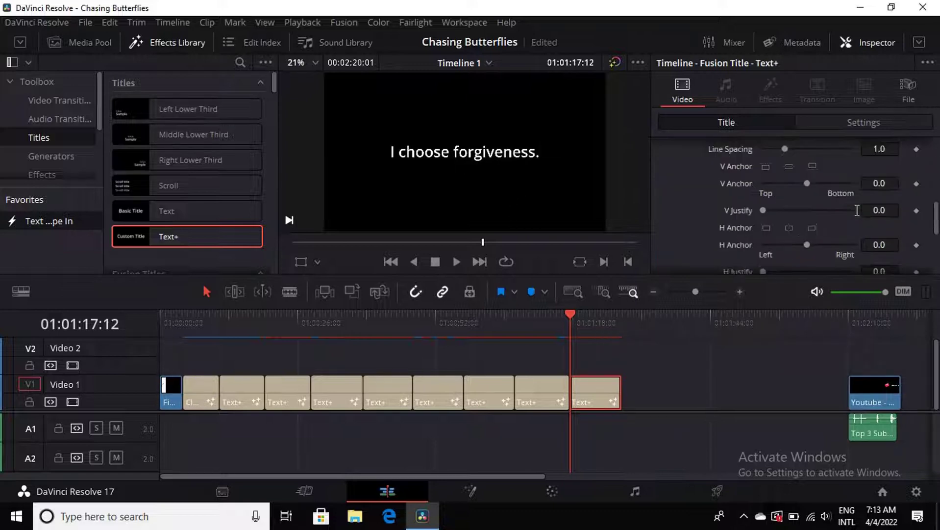
{"action": "scroll", "coordinate": [873, 220], "scroll_direction": "down", "scroll_amount": 4}
{"action": "scroll", "coordinate": [891, 206], "scroll_direction": "down", "scroll_amount": 1}
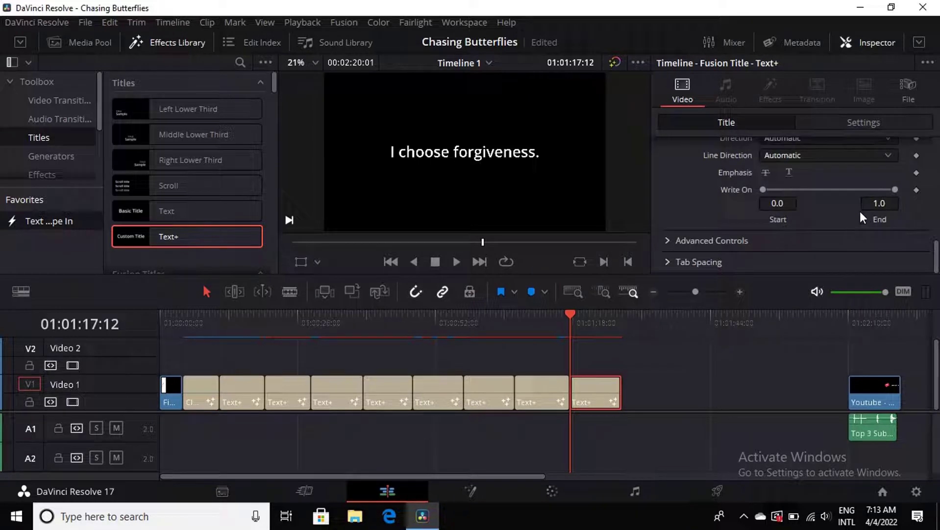
Keyframe Write On End at 0.0 at the clip start and 1.0 at the clip end
{"action": "left_click", "coordinate": [915, 189]}
{"action": "left_click_drag", "start_coordinate": [895, 190], "coordinate": [753, 202]}
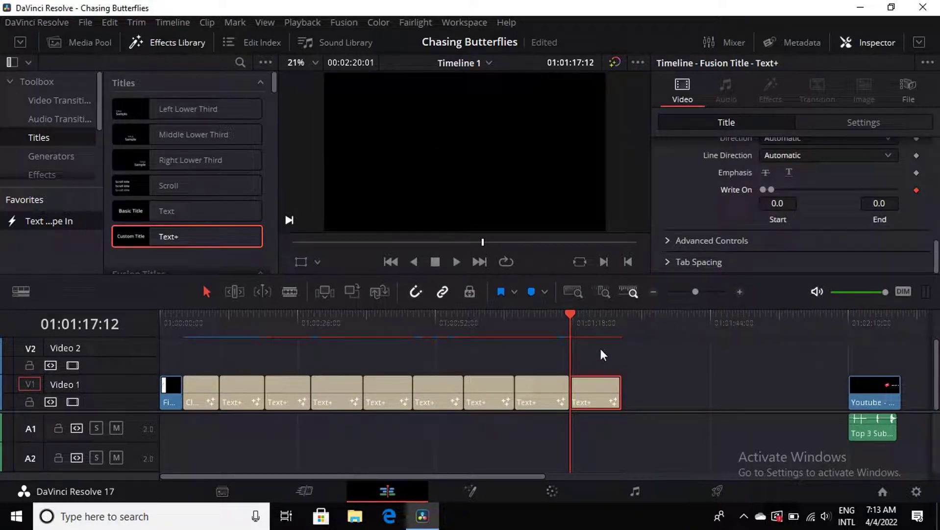
{"action": "left_click_drag", "start_coordinate": [571, 313], "coordinate": [611, 322]}
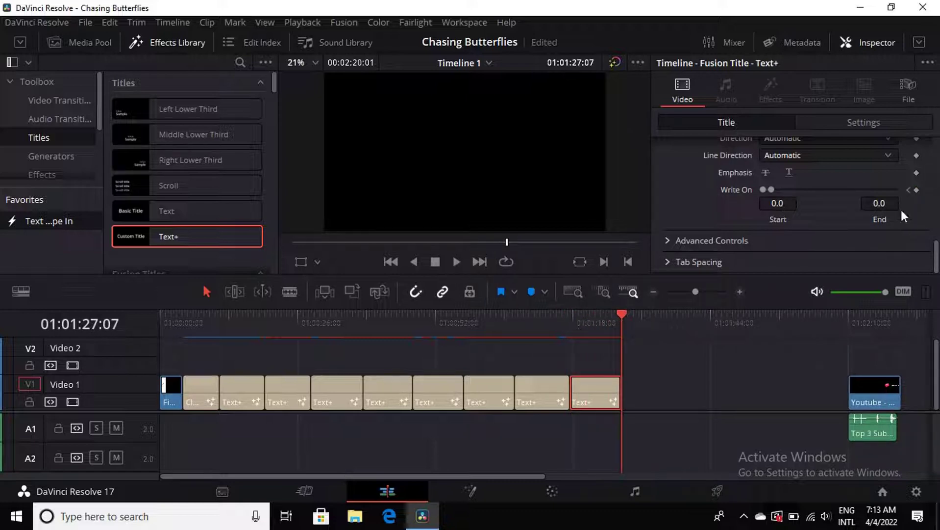
{"action": "left_click", "coordinate": [916, 189]}
{"action": "left_click_drag", "start_coordinate": [772, 190], "coordinate": [896, 190]}
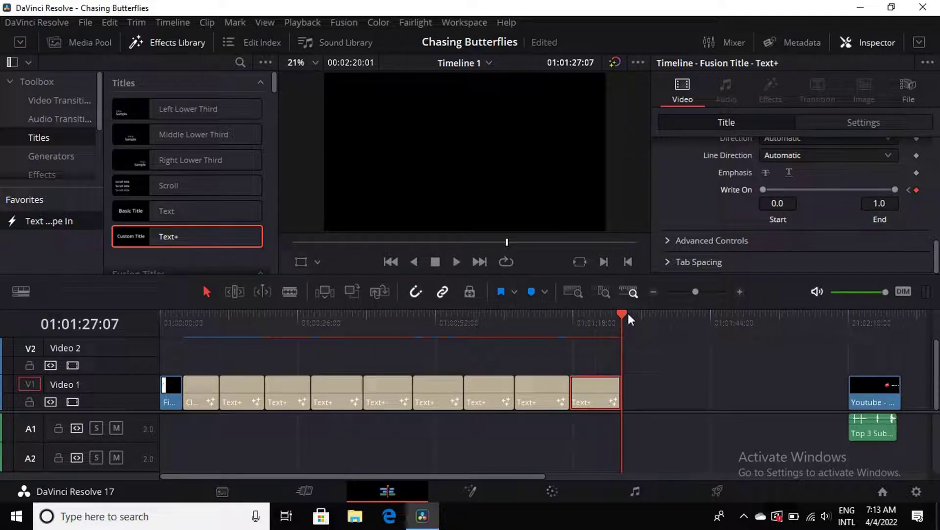
Scrub midway and play back the 'I choose forgiveness.' write-on animation
{"action": "mouse_move", "coordinate": [610, 313]}
{"action": "left_mouse_down"}
{"action": "mouse_move", "coordinate": [599, 309]}
{"action": "mouse_move", "coordinate": [630, 314]}
{"action": "mouse_move", "coordinate": [608, 314]}
{"action": "left_mouse_up"}
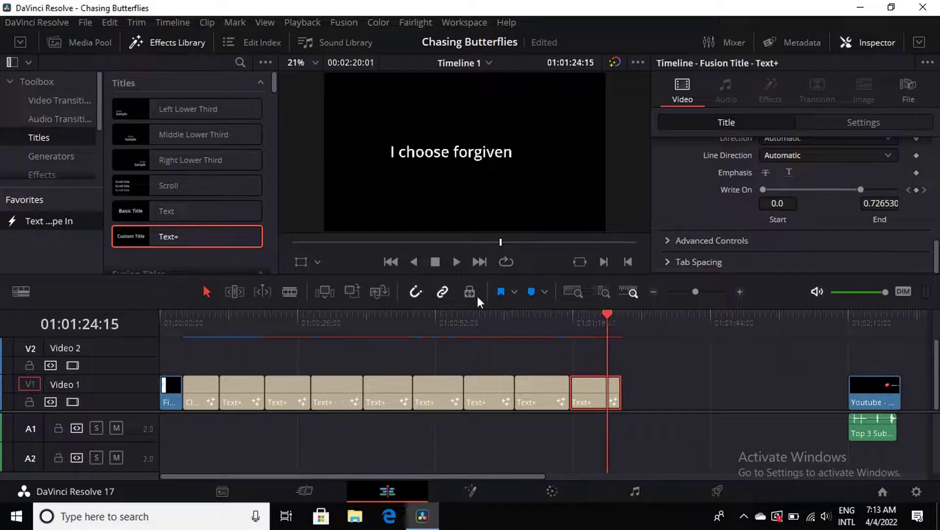
{"action": "left_click", "coordinate": [457, 261]}
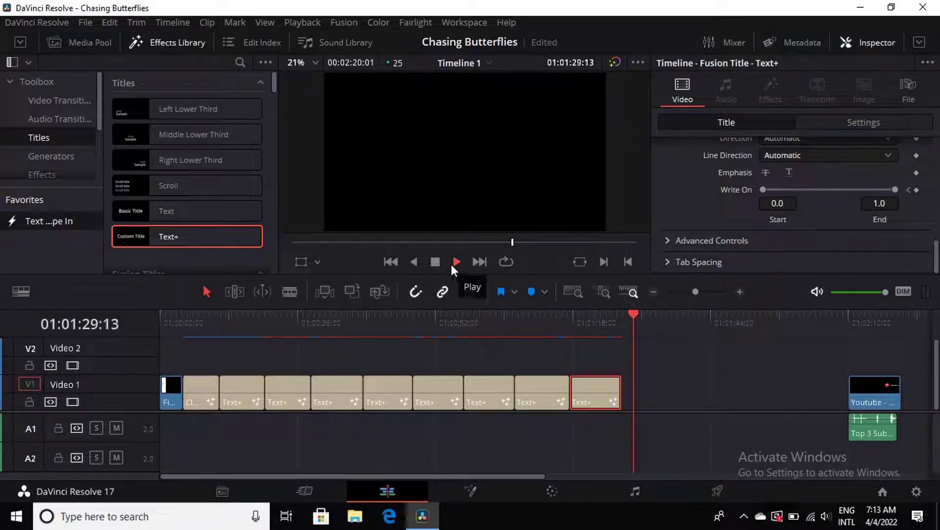
{"action": "left_click", "coordinate": [435, 261]}
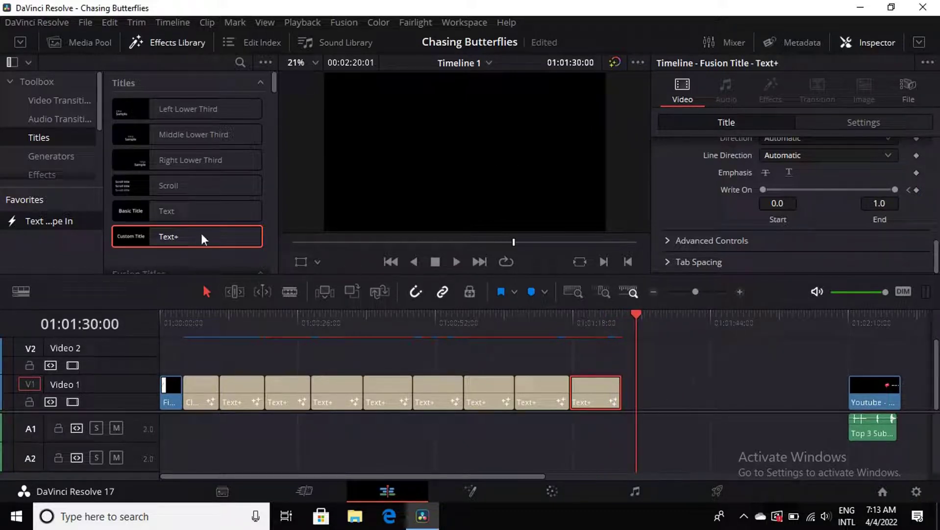
Drop a Text+ title after the 'I choose forgiveness.' clip, extend it, and select it at its start
{"action": "mouse_move", "coordinate": [177, 234]}
{"action": "left_mouse_down"}
{"action": "mouse_move", "coordinate": [640, 396]}
{"action": "mouse_move", "coordinate": [675, 391]}
{"action": "left_mouse_up"}
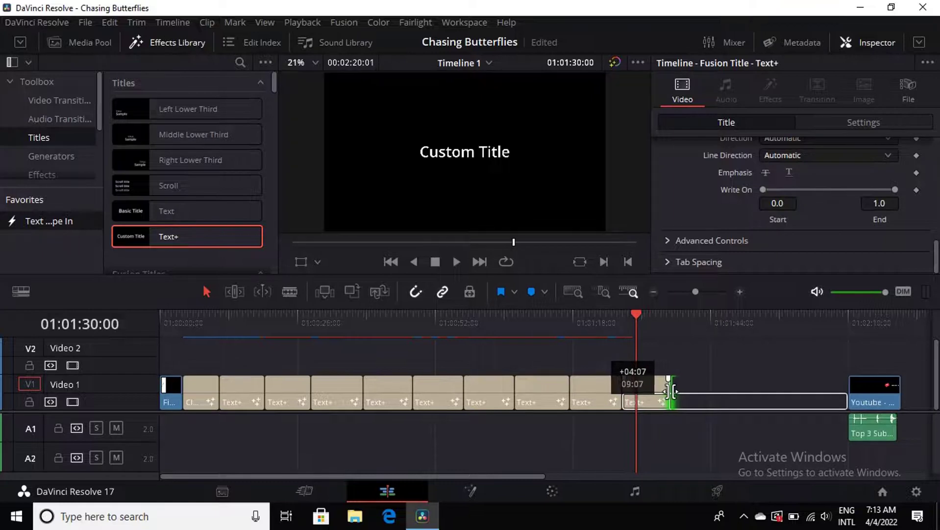
{"action": "left_click_drag", "start_coordinate": [676, 391], "coordinate": [674, 391]}
{"action": "left_click_drag", "start_coordinate": [635, 314], "coordinate": [631, 313]}
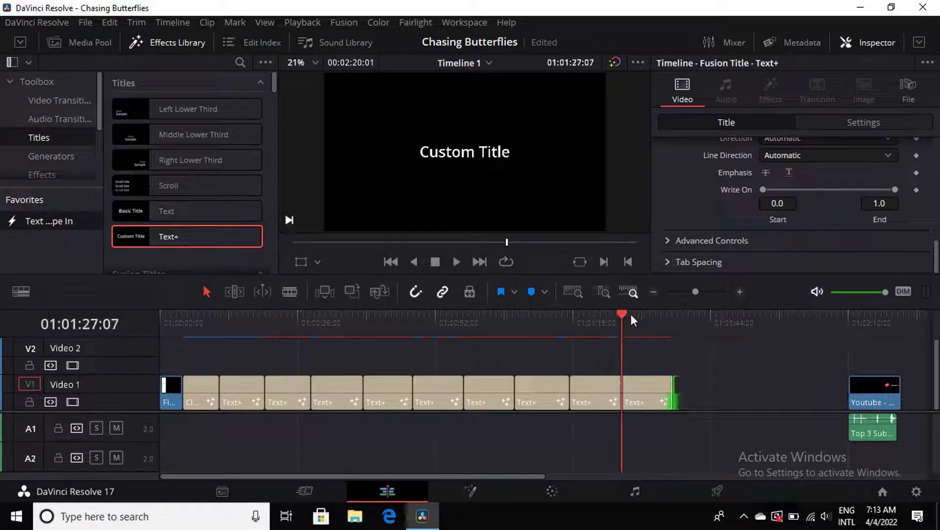
{"action": "left_click", "coordinate": [642, 389]}
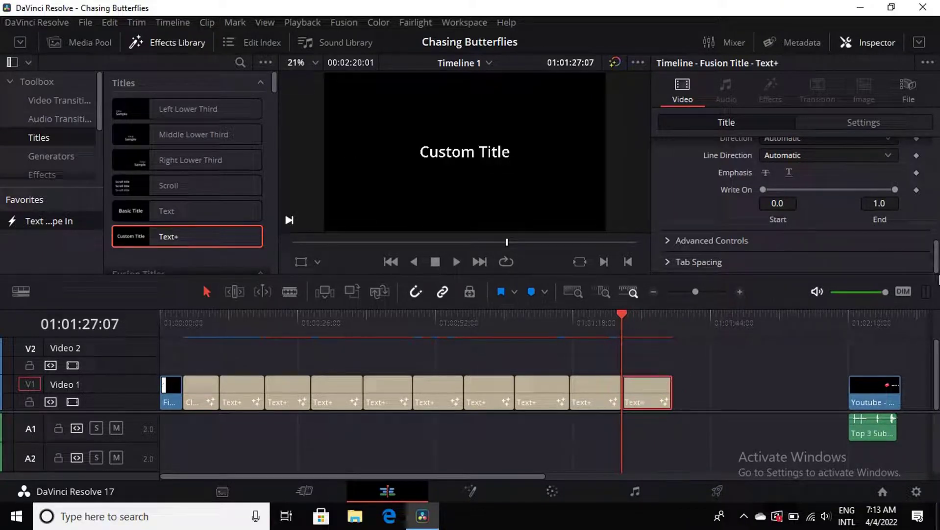
Replace Custom Title with 'I know my Savior cares.' in the Inspector Text box, removing the trailing space
{"action": "scroll", "coordinate": [867, 220], "scroll_direction": "up", "scroll_amount": 5}
{"action": "scroll", "coordinate": [866, 219], "scroll_direction": "up", "scroll_amount": 5}
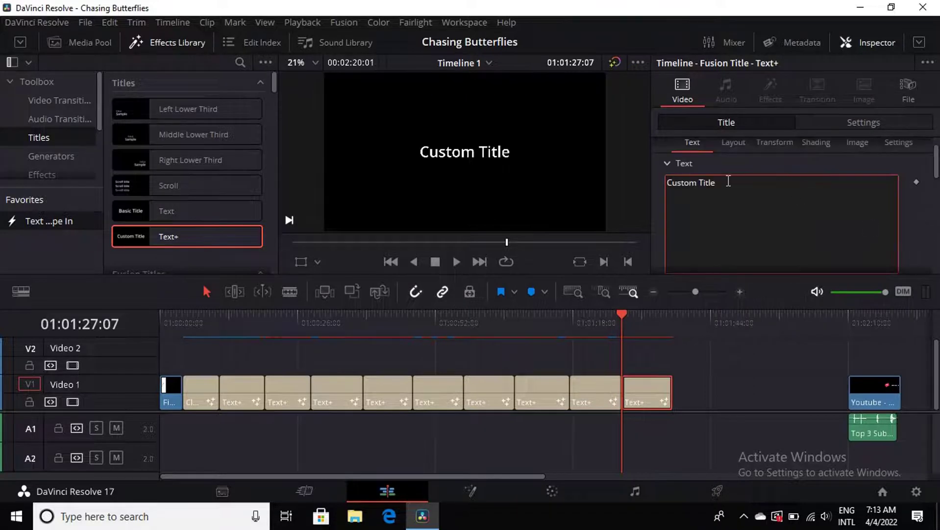
{"action": "left_click_drag", "start_coordinate": [728, 181], "coordinate": [582, 181]}
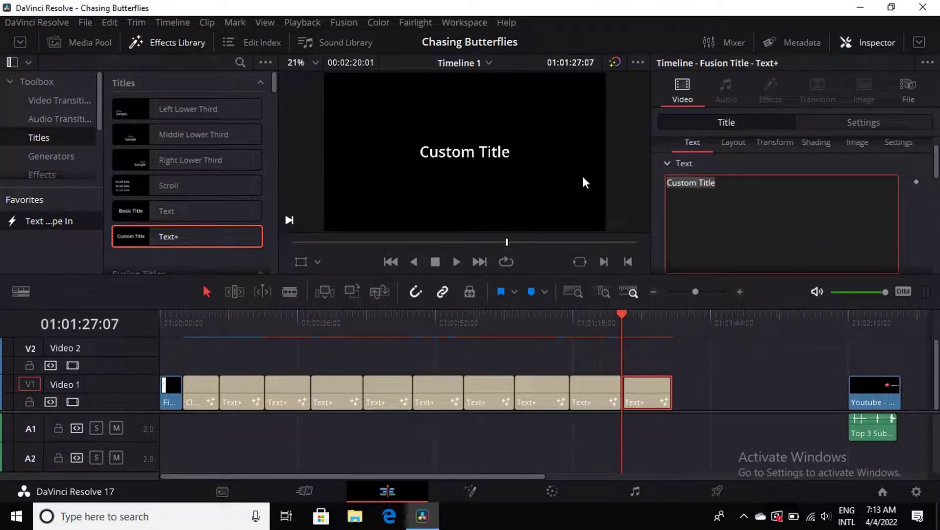
{"action": "type", "text": "I kn"}
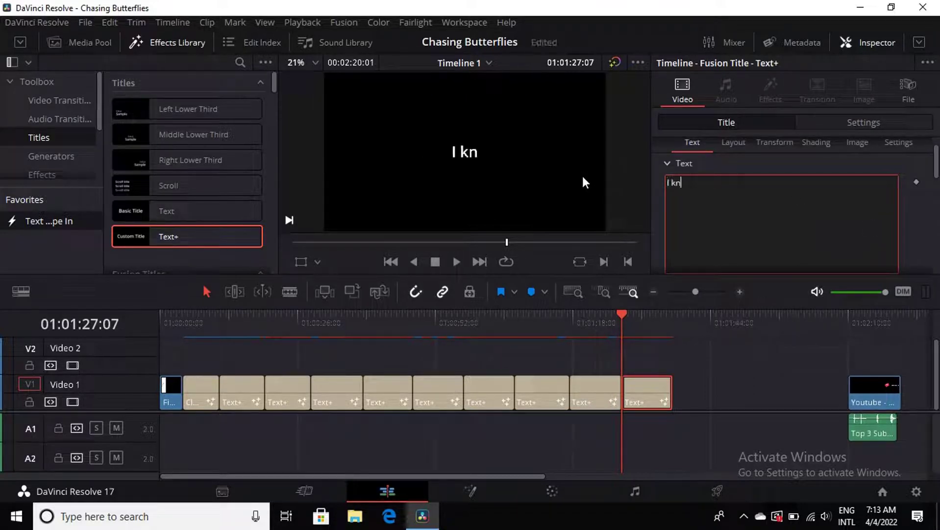
{"action": "type", "text": "ow my S"}
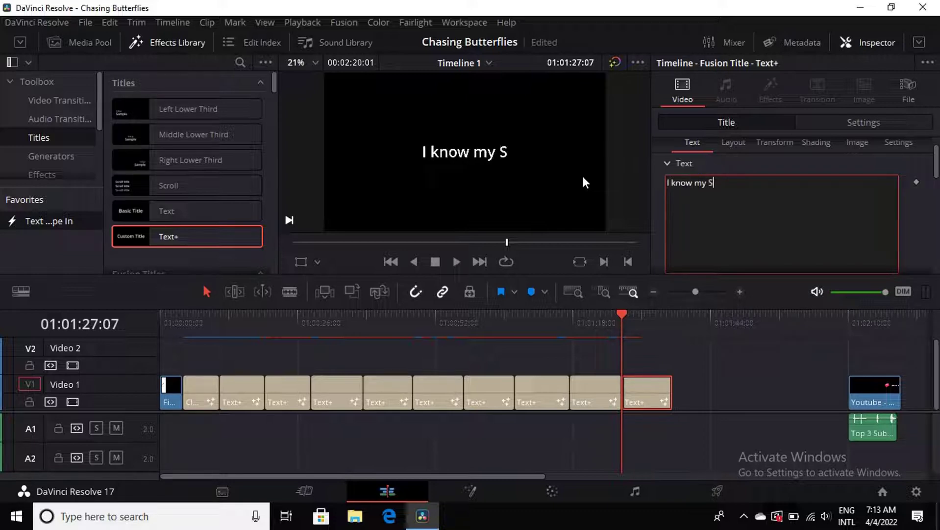
{"action": "type", "text": "avior"}
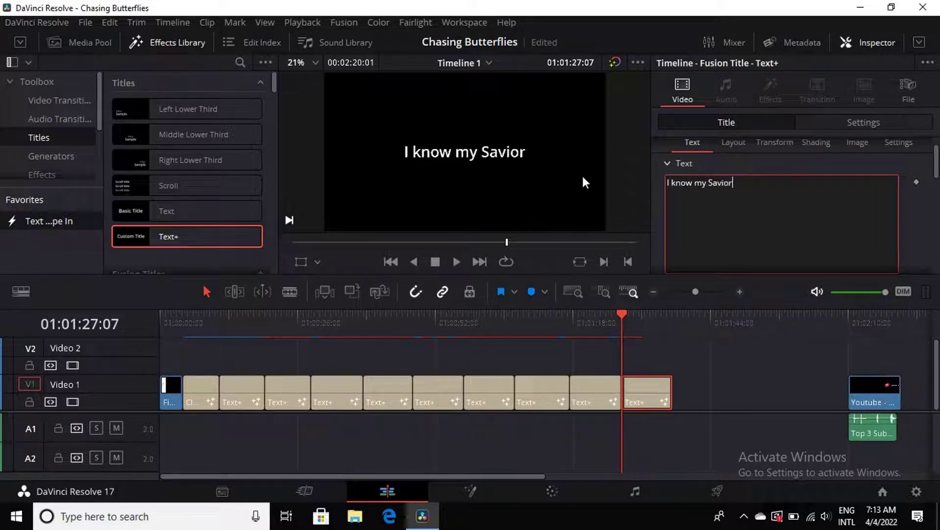
{"action": "type", "text": " cares"}
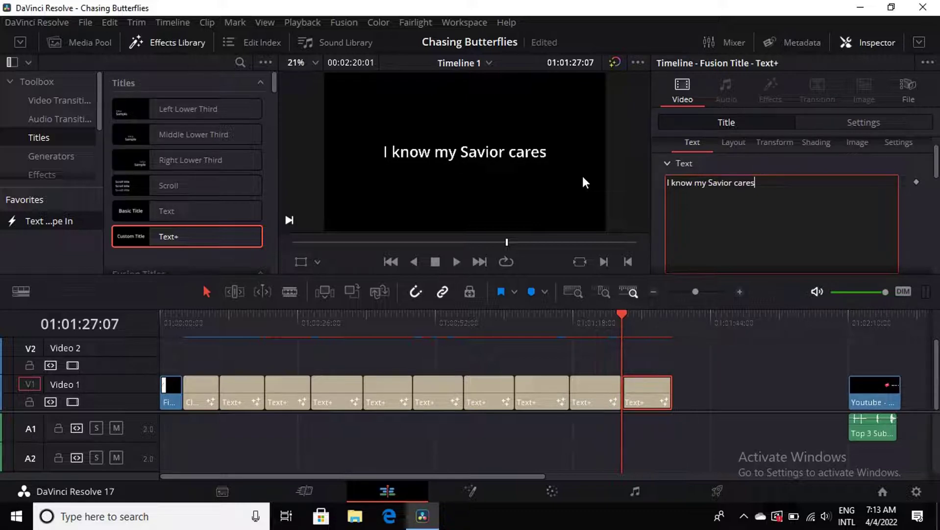
{"action": "type", "text": "."}
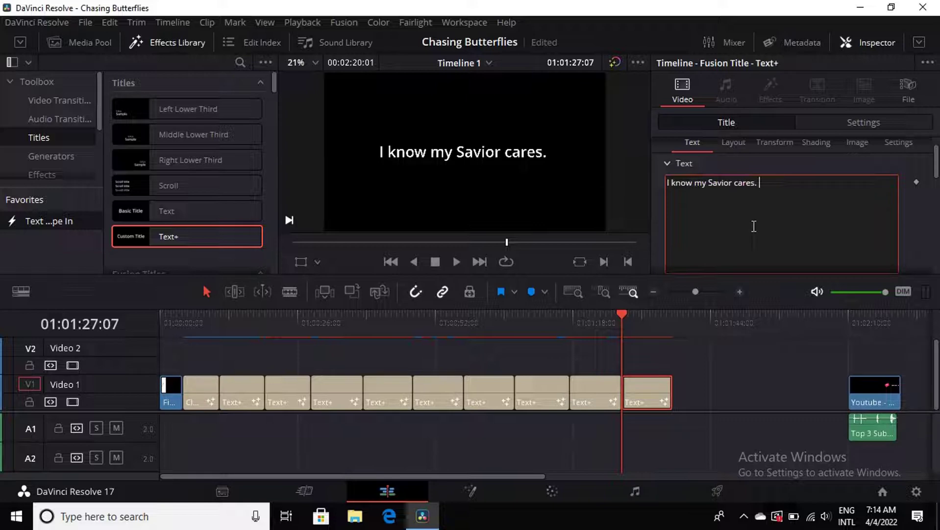
{"action": "key", "text": "BackSpace"}
{"action": "left_click_drag", "start_coordinate": [936, 162], "coordinate": [933, 229]}
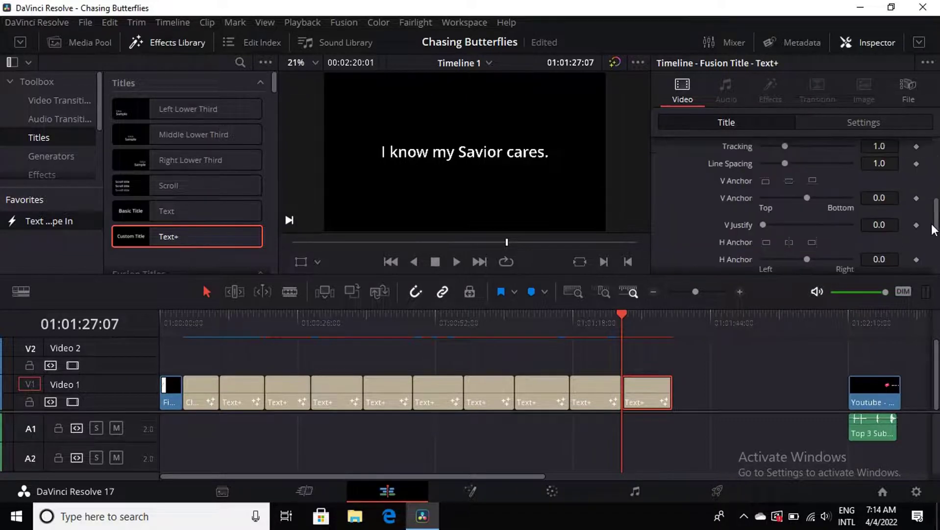
{"action": "scroll", "coordinate": [933, 229], "scroll_direction": "down", "scroll_amount": 3}
{"action": "scroll", "coordinate": [931, 221], "scroll_direction": "down", "scroll_amount": 2}
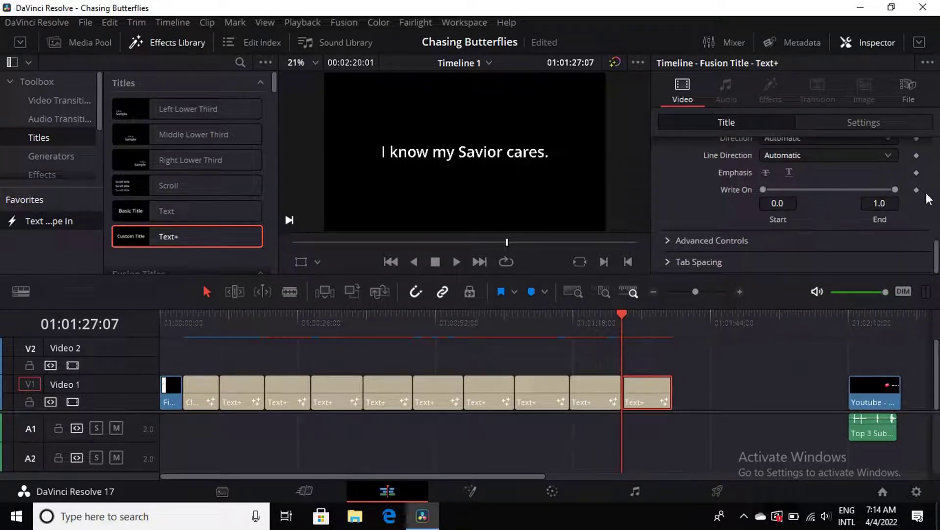
Keyframe Write On End from 0.0 at clip start to 1.0 at clip end, then add another Text+ title
{"action": "left_click", "coordinate": [915, 191]}
{"action": "left_click_drag", "start_coordinate": [895, 189], "coordinate": [718, 196]}
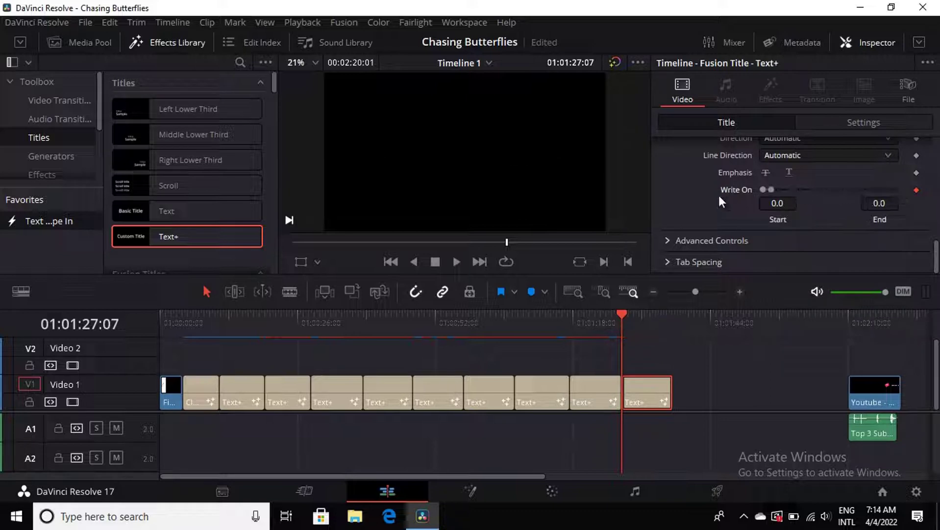
{"action": "left_click_drag", "start_coordinate": [622, 314], "coordinate": [672, 316]}
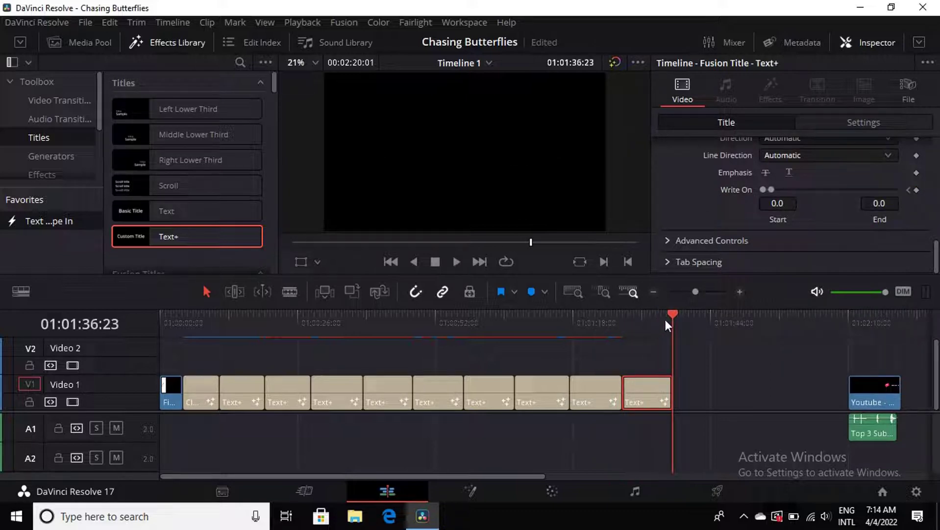
{"action": "left_click_drag", "start_coordinate": [772, 189], "coordinate": [922, 196]}
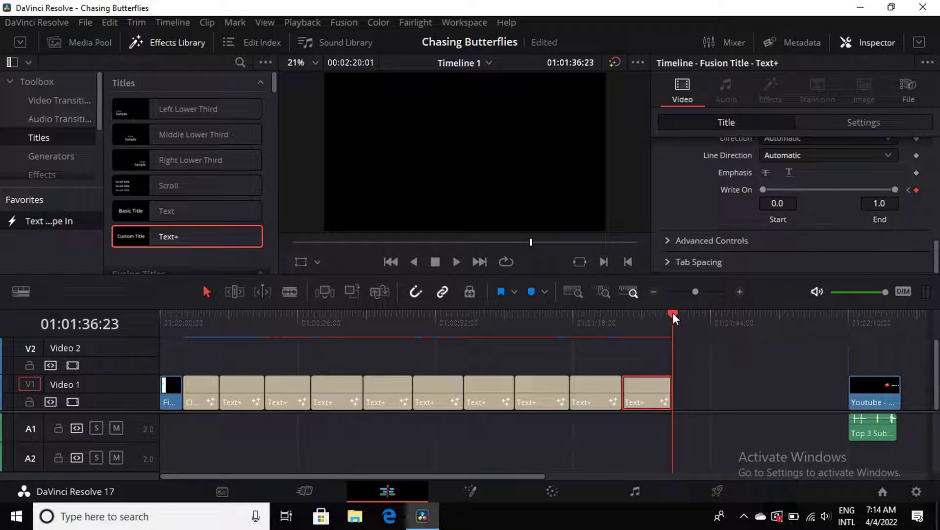
{"action": "mouse_move", "coordinate": [673, 313]}
{"action": "left_mouse_down"}
{"action": "mouse_move", "coordinate": [645, 312]}
{"action": "mouse_move", "coordinate": [668, 313]}
{"action": "left_mouse_up"}
{"action": "left_click_drag", "start_coordinate": [166, 237], "coordinate": [717, 415]}
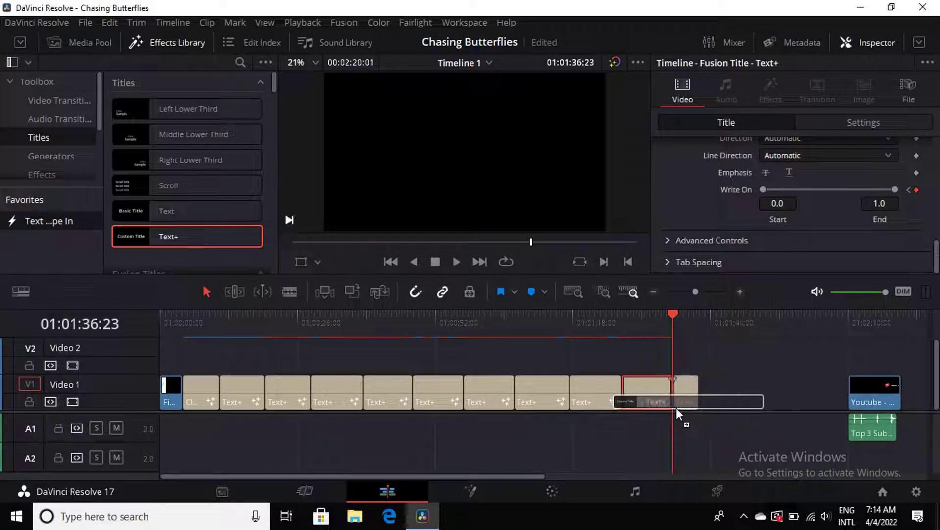
Lengthen the new Text+ clip and replace its text with 'Be sober, Be vigilant.'
{"action": "mouse_move", "coordinate": [696, 408]}
{"action": "left_mouse_down"}
{"action": "mouse_move", "coordinate": [676, 408]}
{"action": "mouse_move", "coordinate": [730, 399]}
{"action": "left_mouse_up"}
{"action": "scroll", "coordinate": [711, 189], "scroll_direction": "up", "scroll_amount": 2}
{"action": "scroll", "coordinate": [710, 190], "scroll_direction": "up", "scroll_amount": 5}
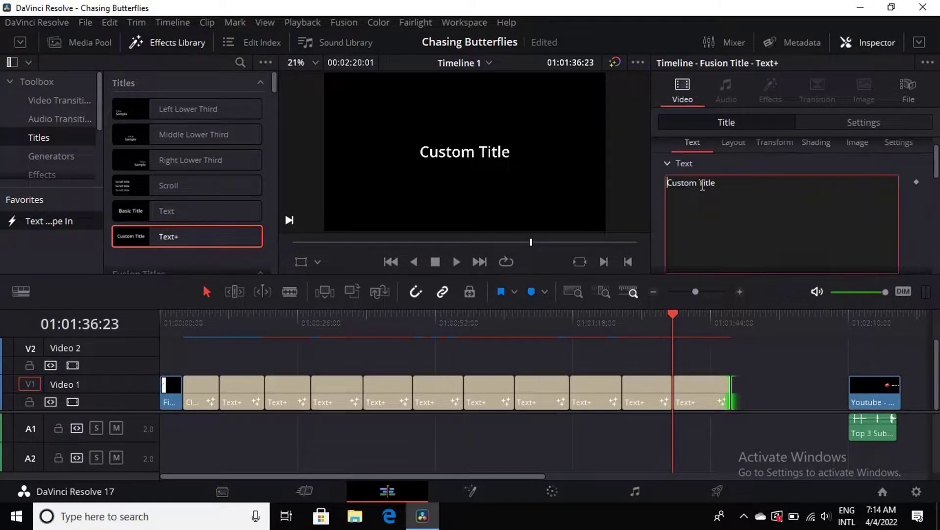
{"action": "scroll", "coordinate": [710, 189], "scroll_direction": "up", "scroll_amount": 1}
{"action": "left_click", "coordinate": [725, 213]}
{"action": "key", "text": "ctrl+a"}
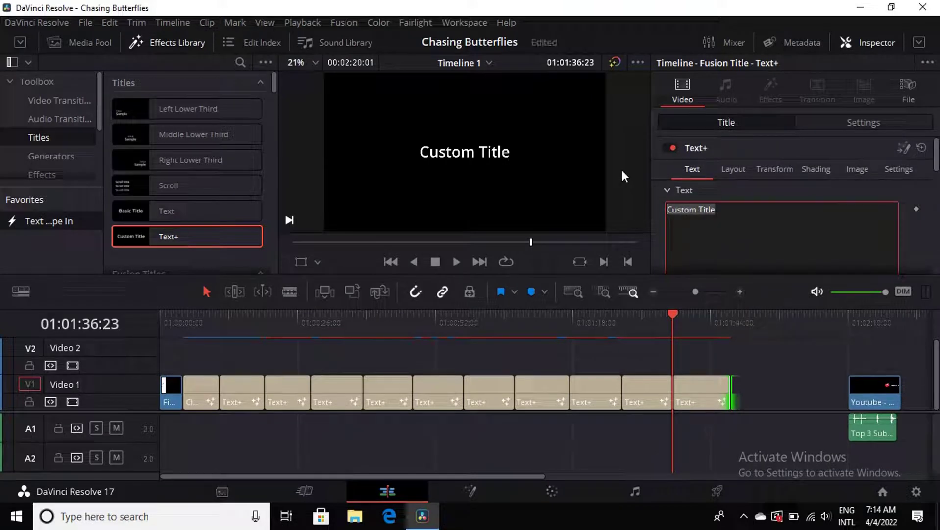
{"action": "type", "text": "Be s"}
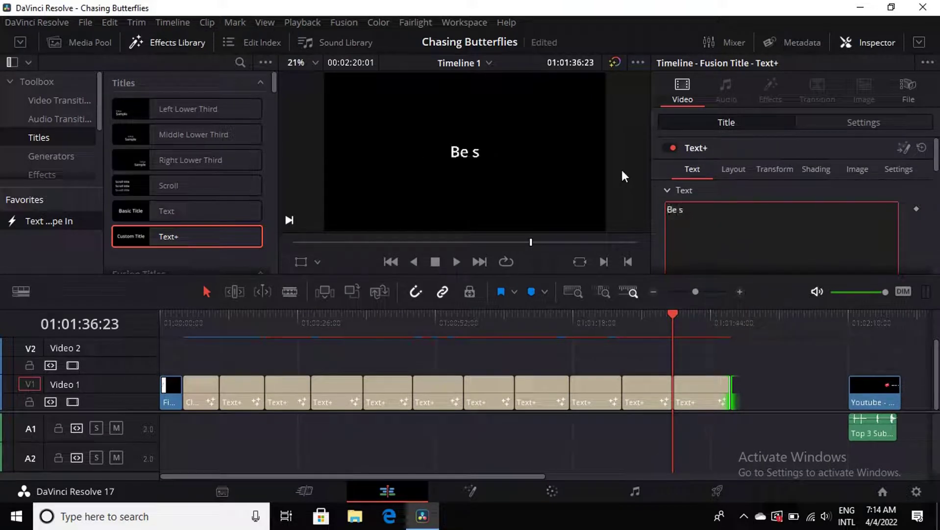
{"action": "type", "text": "ober, B"}
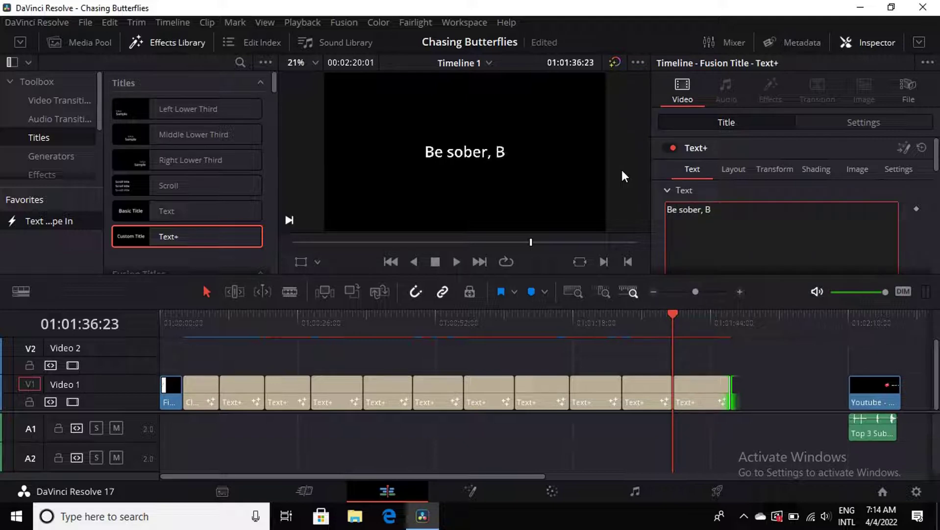
{"action": "type", "text": "e vigil"}
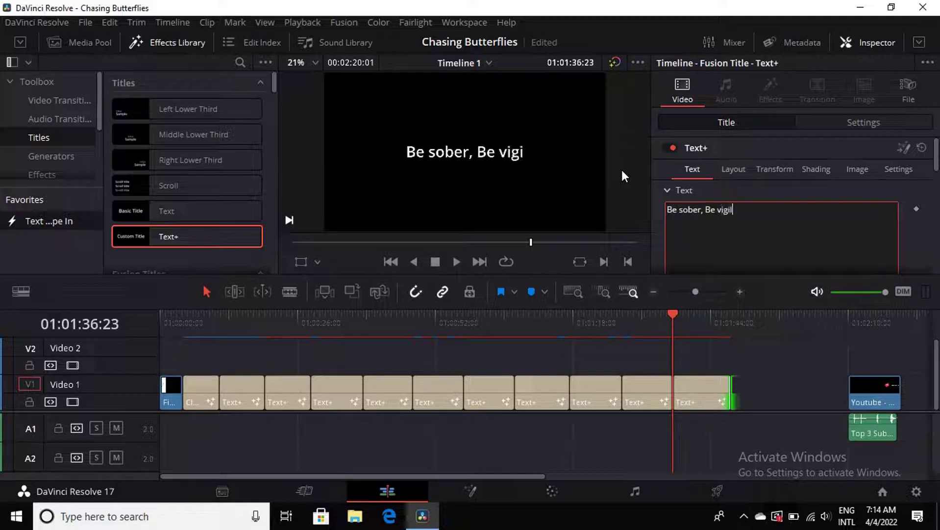
{"action": "type", "text": "ant"}
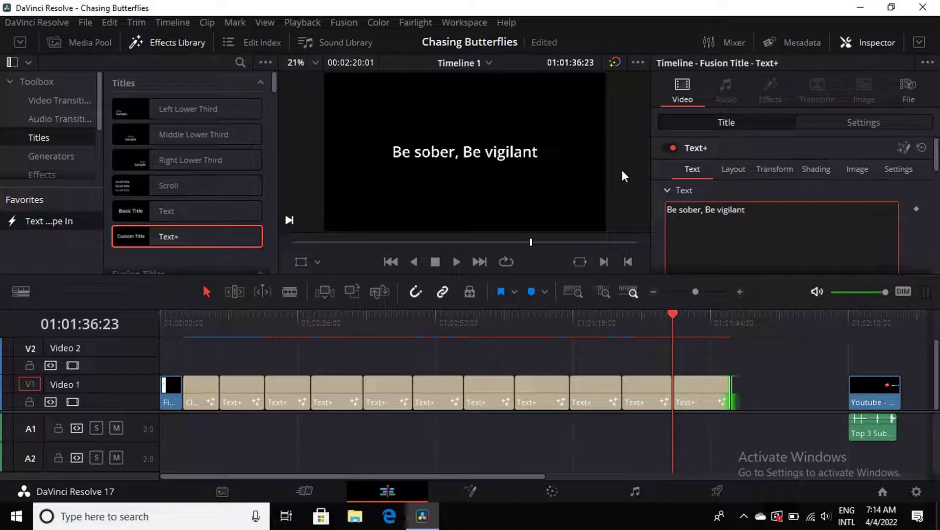
{"action": "type", "text": "."}
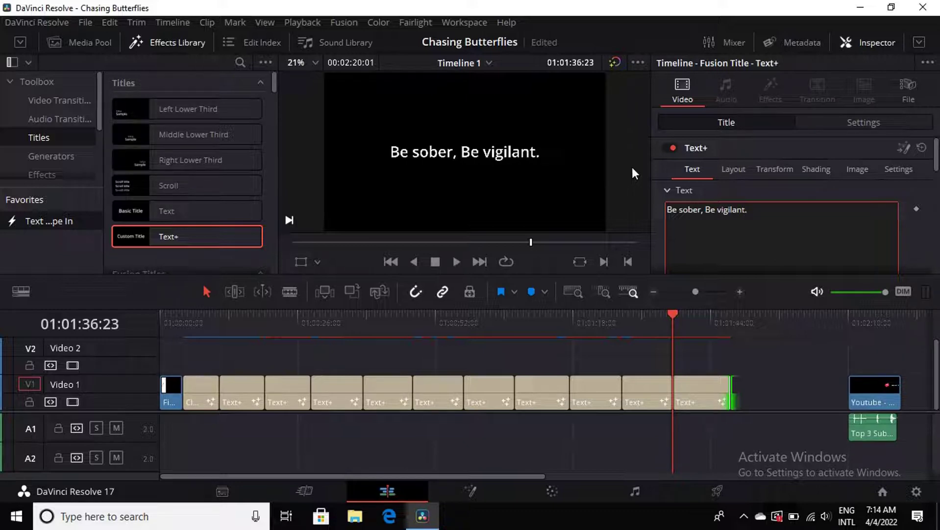
Keyframe Write On End 0.0 at the clip start and 1.0 at its end, checking mid-clip
{"action": "scroll", "coordinate": [887, 187], "scroll_direction": "down", "scroll_amount": 3}
{"action": "scroll", "coordinate": [884, 190], "scroll_direction": "down", "scroll_amount": 3}
{"action": "scroll", "coordinate": [884, 190], "scroll_direction": "down", "scroll_amount": 1}
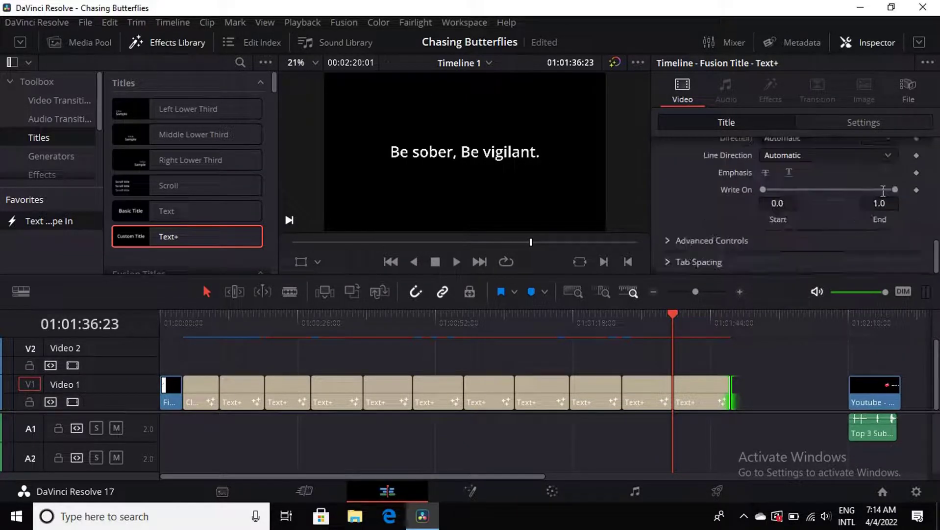
{"action": "left_click", "coordinate": [917, 190]}
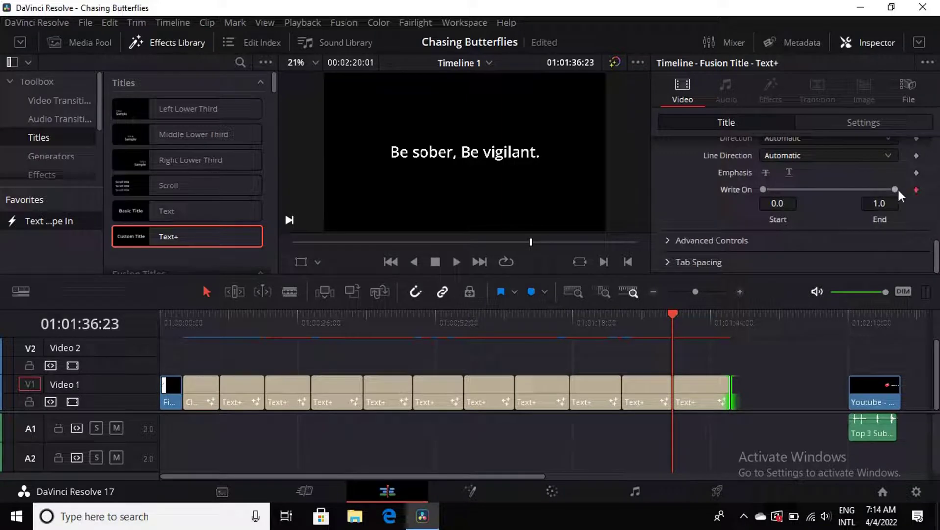
{"action": "left_click", "coordinate": [706, 398]}
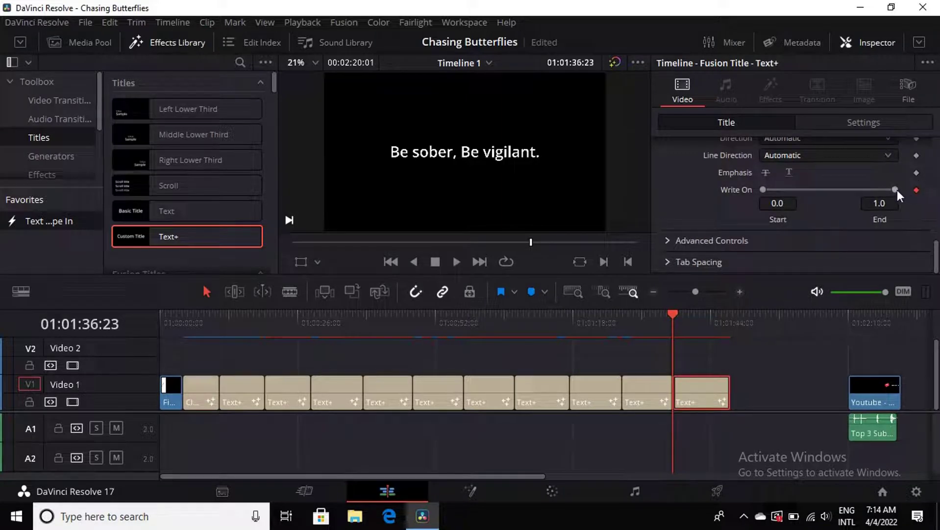
{"action": "left_click_drag", "start_coordinate": [897, 189], "coordinate": [750, 191]}
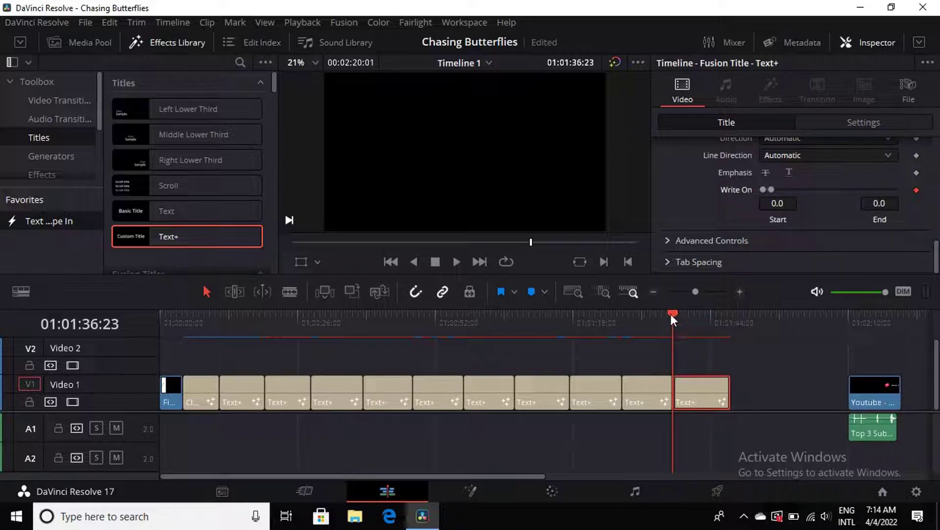
{"action": "left_click_drag", "start_coordinate": [672, 313], "coordinate": [730, 322]}
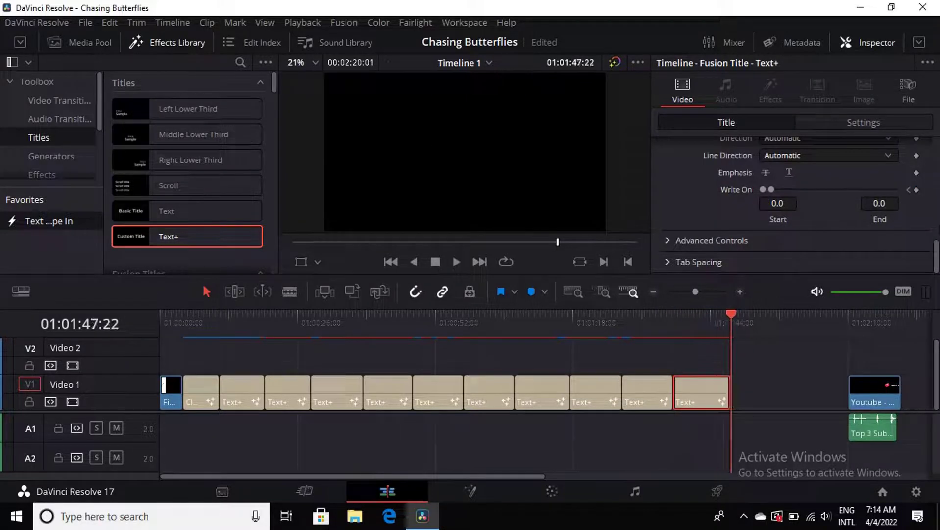
{"action": "left_click", "coordinate": [916, 190]}
{"action": "left_click_drag", "start_coordinate": [773, 189], "coordinate": [897, 189]}
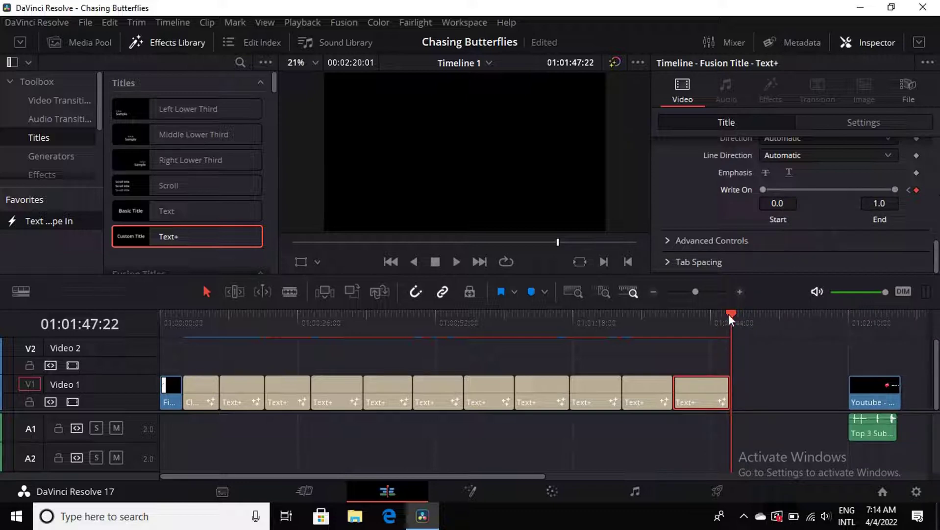
{"action": "mouse_move", "coordinate": [728, 313]}
{"action": "left_mouse_down"}
{"action": "mouse_move", "coordinate": [705, 312]}
{"action": "mouse_move", "coordinate": [732, 311]}
{"action": "left_mouse_up"}
Shift the Youtube video and audio clips right and add a Text+ title after the last poem line
{"action": "left_click", "coordinate": [879, 399]}
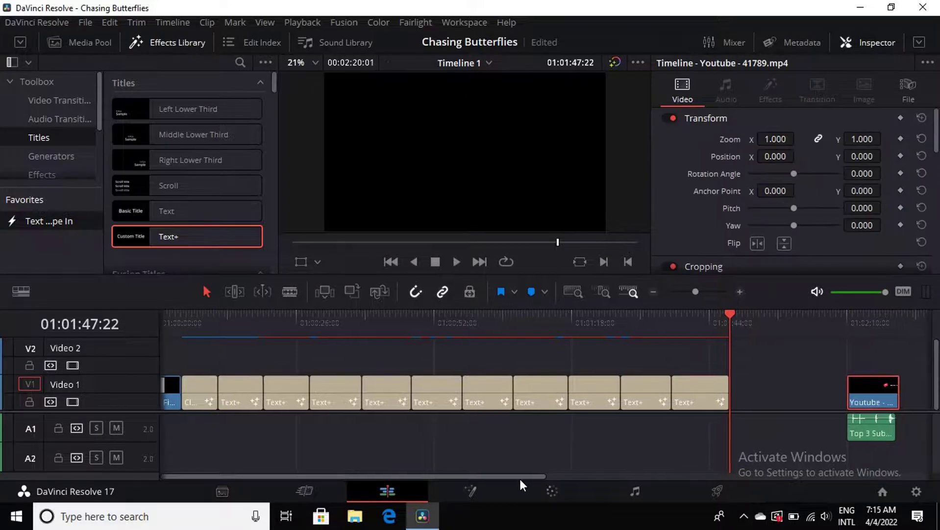
{"action": "left_click_drag", "start_coordinate": [520, 476], "coordinate": [621, 478]}
{"action": "left_click_drag", "start_coordinate": [668, 435], "coordinate": [892, 422]}
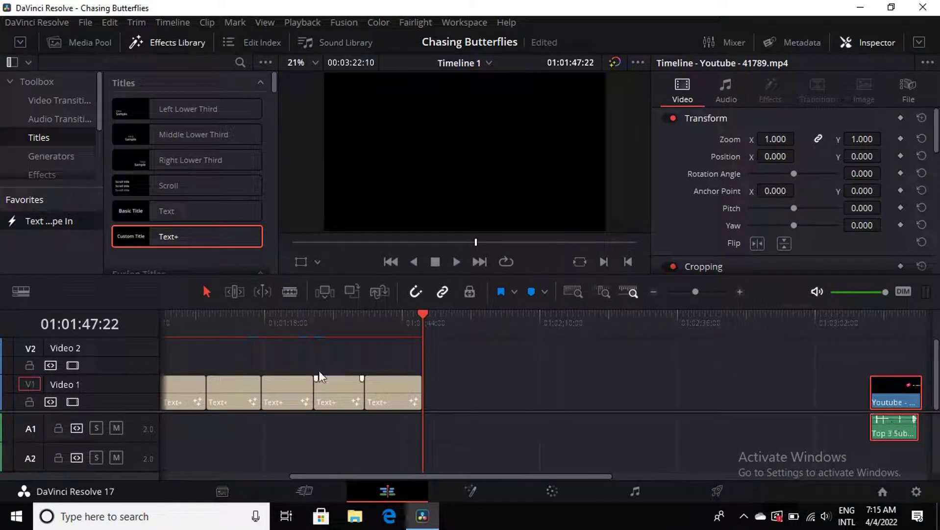
{"action": "mouse_move", "coordinate": [203, 236]}
{"action": "left_mouse_down"}
{"action": "mouse_move", "coordinate": [415, 376]}
{"action": "mouse_move", "coordinate": [423, 404]}
{"action": "mouse_move", "coordinate": [479, 397]}
{"action": "left_mouse_up"}
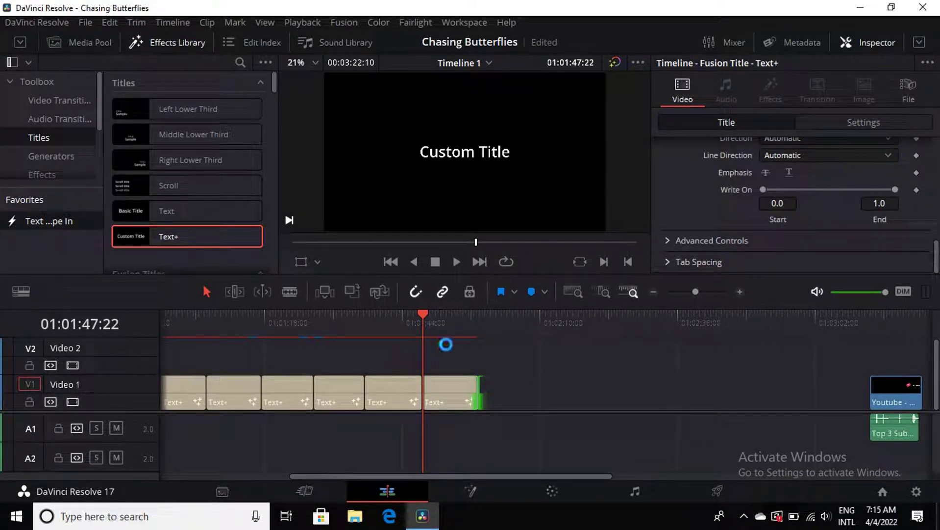
Select the new title clip and set its text to 'Lord, deliver us from evil.'
{"action": "left_click", "coordinate": [445, 390]}
{"action": "scroll", "coordinate": [821, 222], "scroll_direction": "up", "scroll_amount": 5}
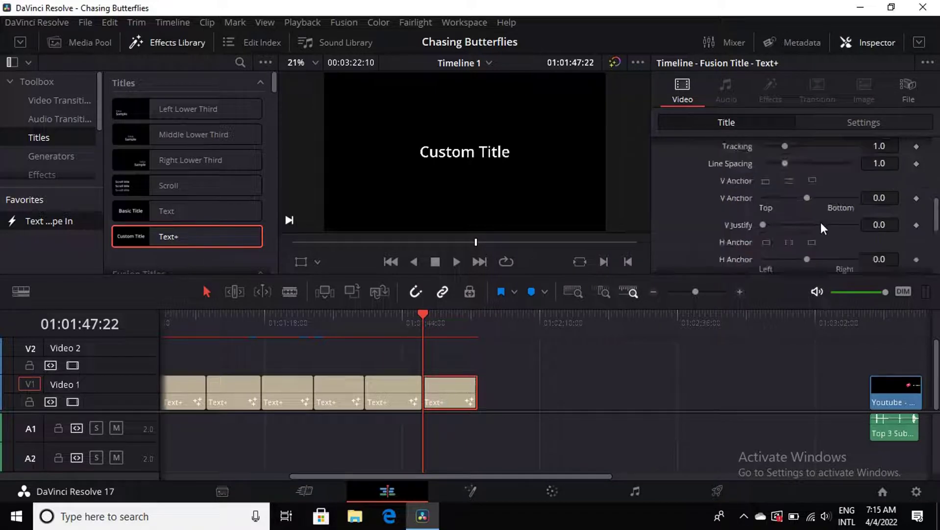
{"action": "scroll", "coordinate": [821, 222], "scroll_direction": "up", "scroll_amount": 5}
{"action": "left_click_drag", "start_coordinate": [749, 210], "coordinate": [631, 213]}
{"action": "type", "text": "Custom Title"}
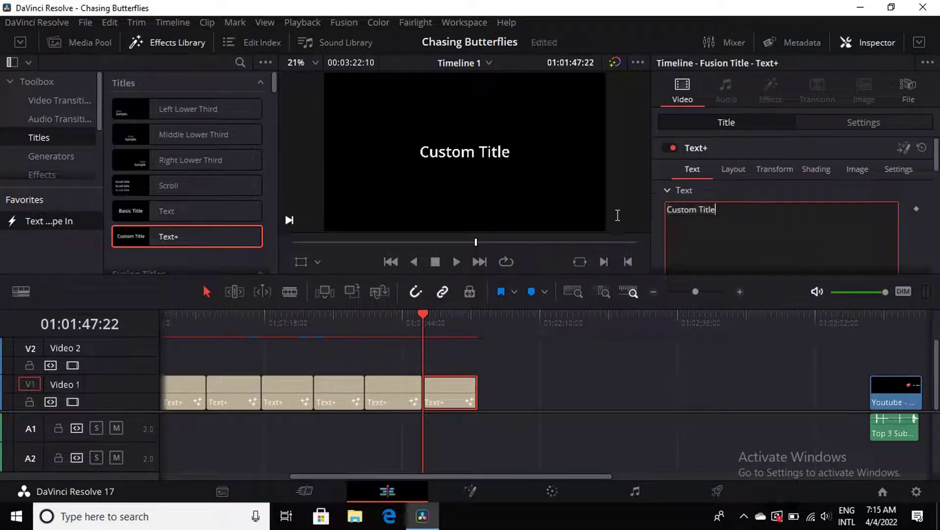
{"action": "key", "text": "ctrl+a"}
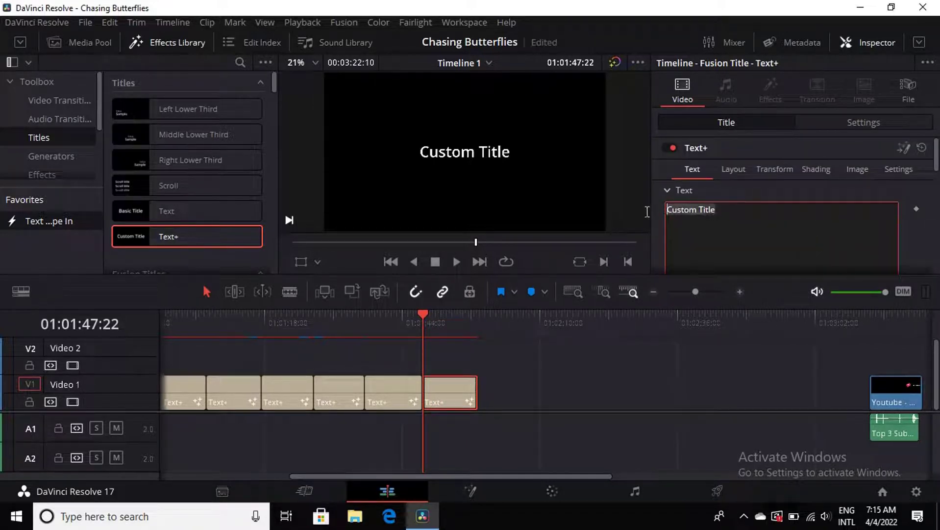
{"action": "type", "text": "Lor"}
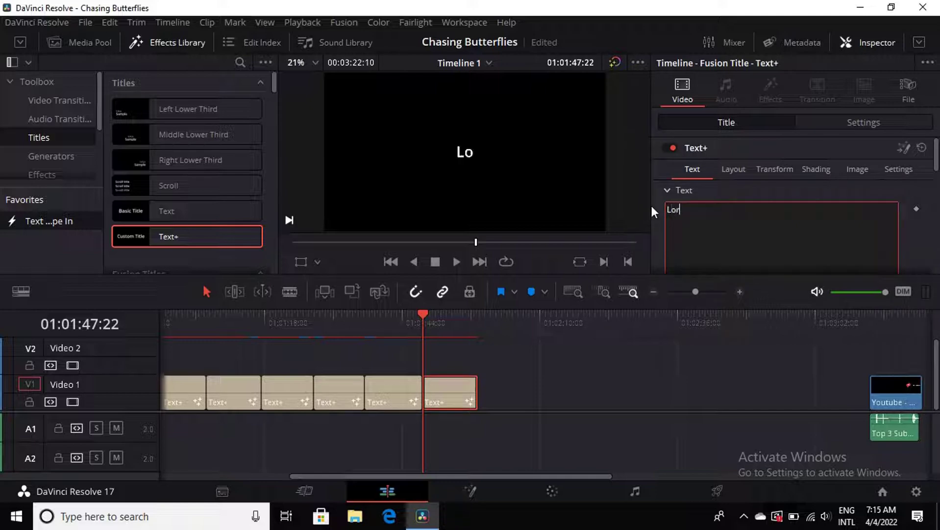
{"action": "type", "text": "d"}
{"action": "type", "text": ", del"}
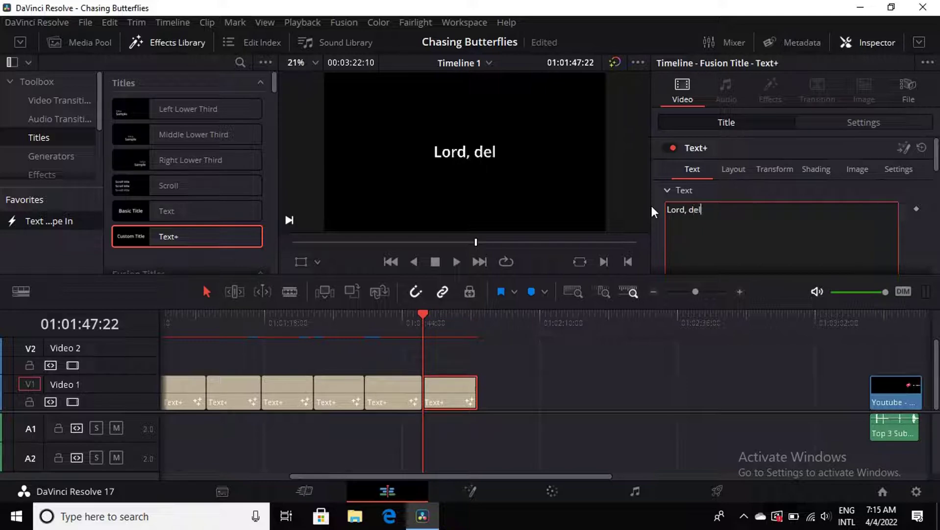
{"action": "type", "text": "iver us"}
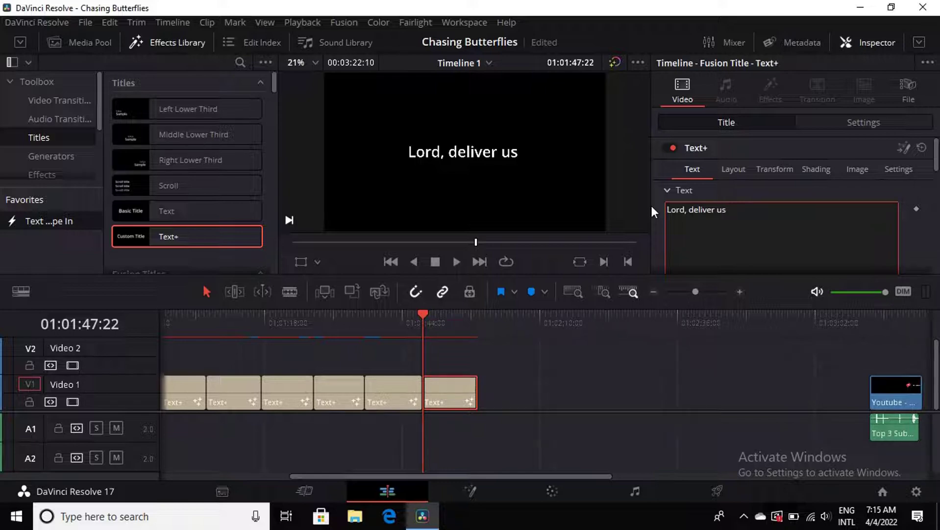
{"action": "type", "text": " from"}
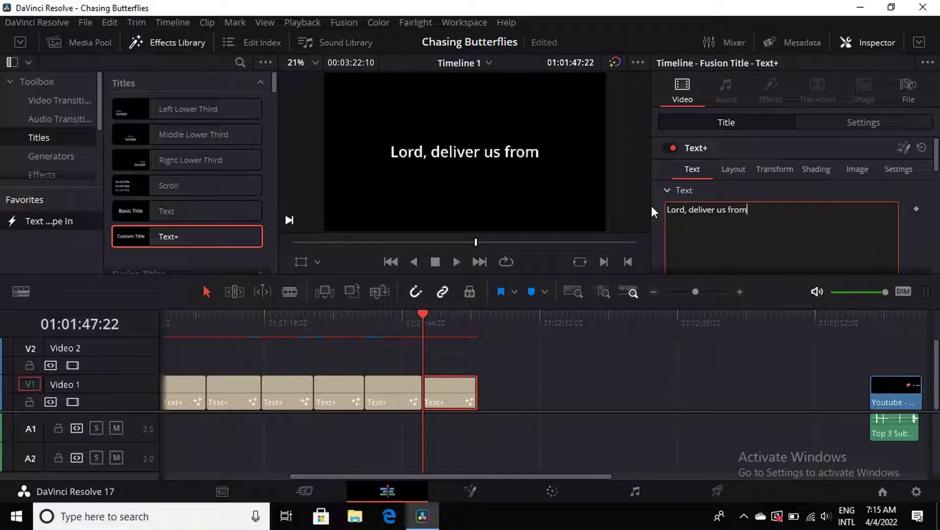
{"action": "type", "text": " evil"}
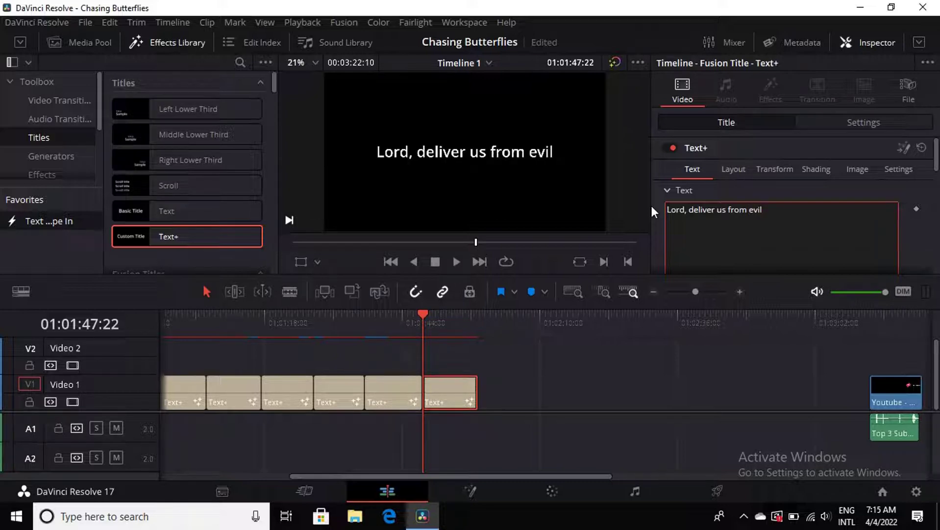
{"action": "type", "text": "."}
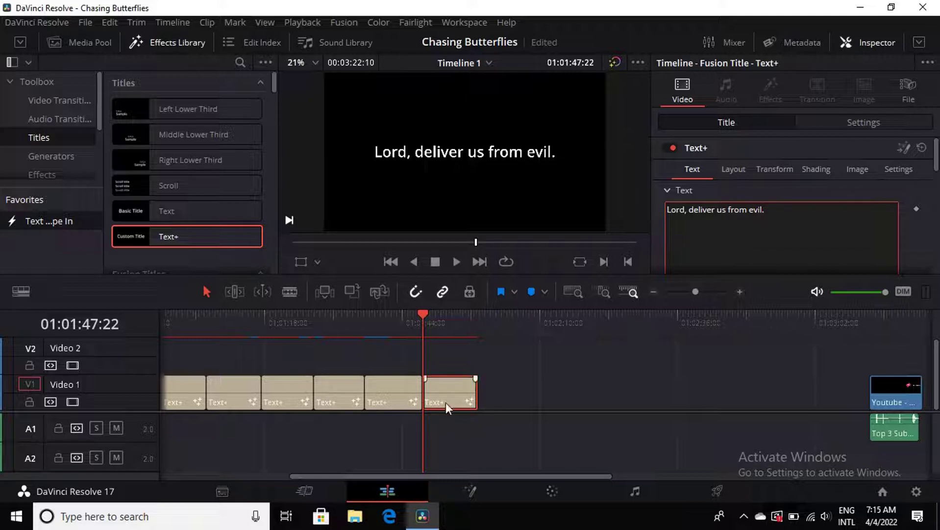
Keyframe Write On End 0 at the clip start and 1 at the clip end
{"action": "scroll", "coordinate": [921, 223], "scroll_direction": "down", "scroll_amount": 5}
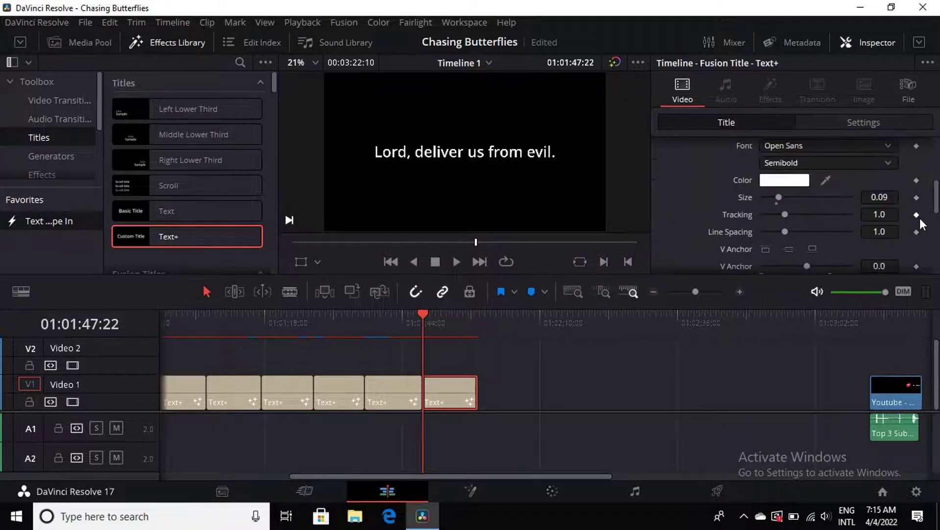
{"action": "scroll", "coordinate": [921, 223], "scroll_direction": "down", "scroll_amount": 3}
{"action": "scroll", "coordinate": [922, 221], "scroll_direction": "down", "scroll_amount": 3}
{"action": "scroll", "coordinate": [923, 219], "scroll_direction": "down", "scroll_amount": 1}
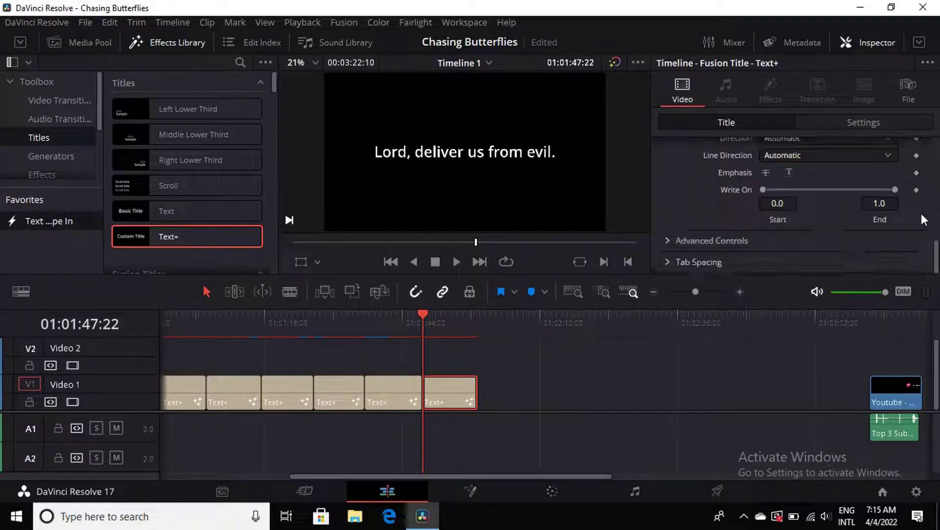
{"action": "left_click", "coordinate": [917, 190]}
{"action": "left_click_drag", "start_coordinate": [896, 189], "coordinate": [765, 194]}
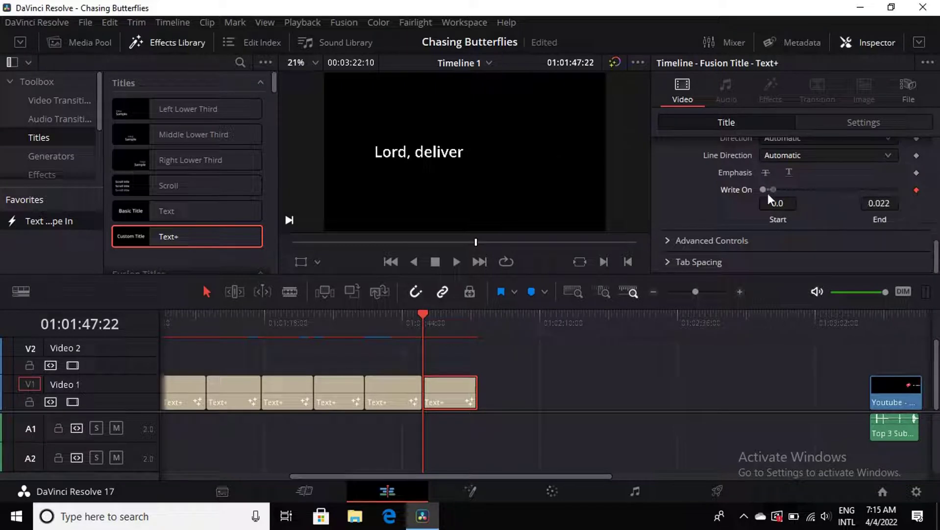
{"action": "key", "text": "Down"}
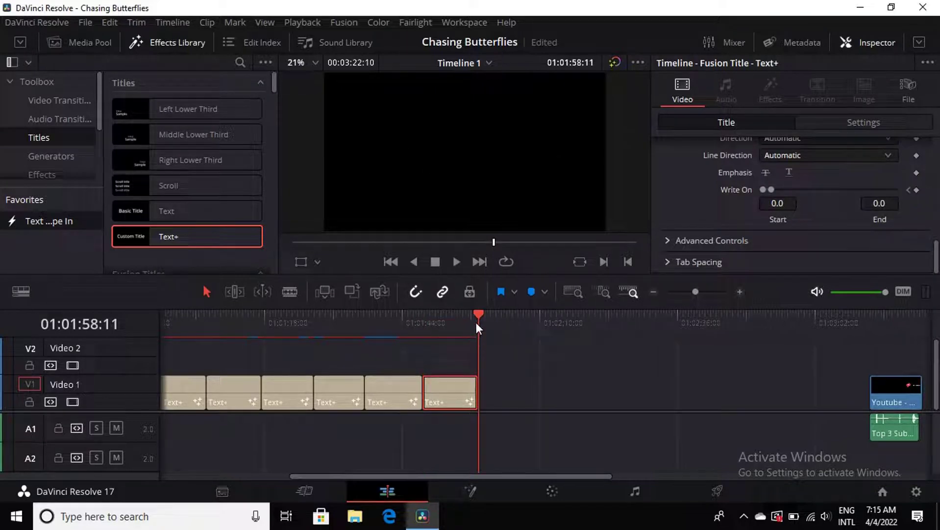
{"action": "left_click", "coordinate": [916, 190]}
{"action": "left_click_drag", "start_coordinate": [769, 190], "coordinate": [897, 190]}
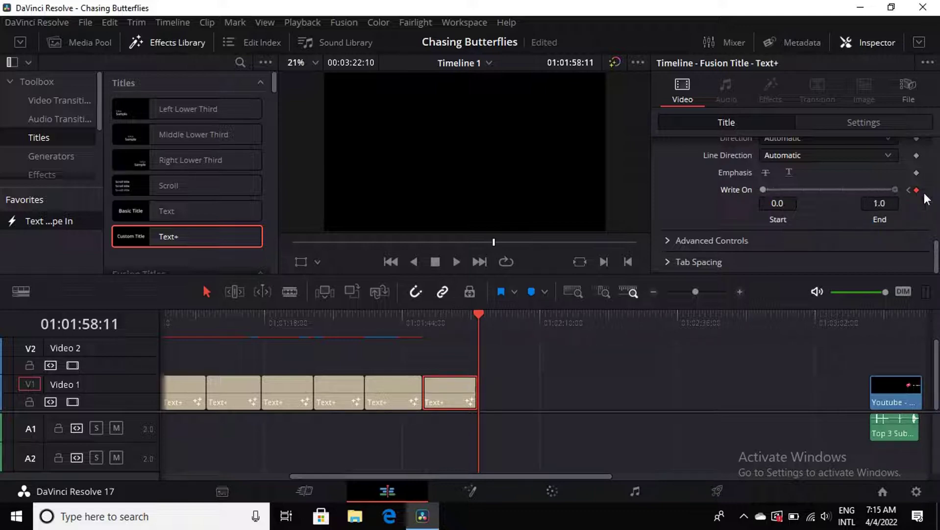
Play the 'Lord, deliver us from evil.' write-on from the title's start
{"action": "left_click_drag", "start_coordinate": [478, 314], "coordinate": [424, 309]}
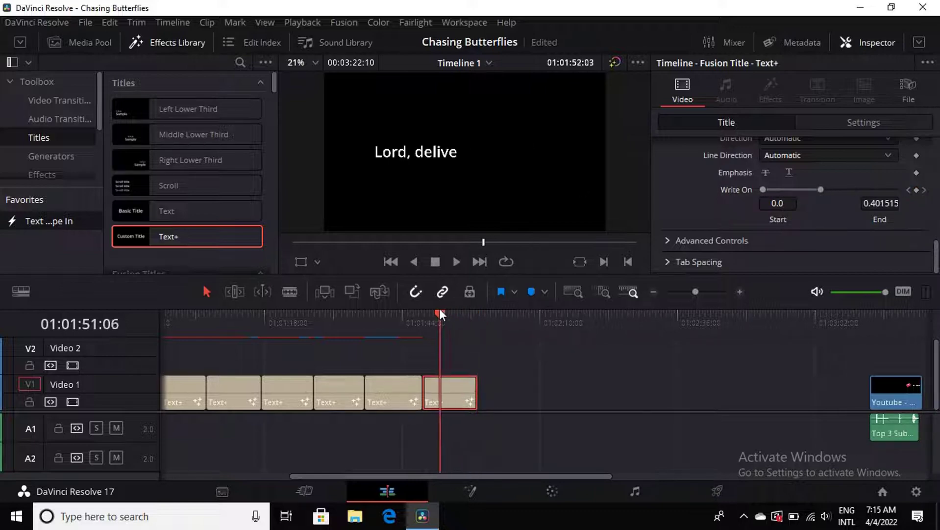
{"action": "left_click", "coordinate": [456, 262]}
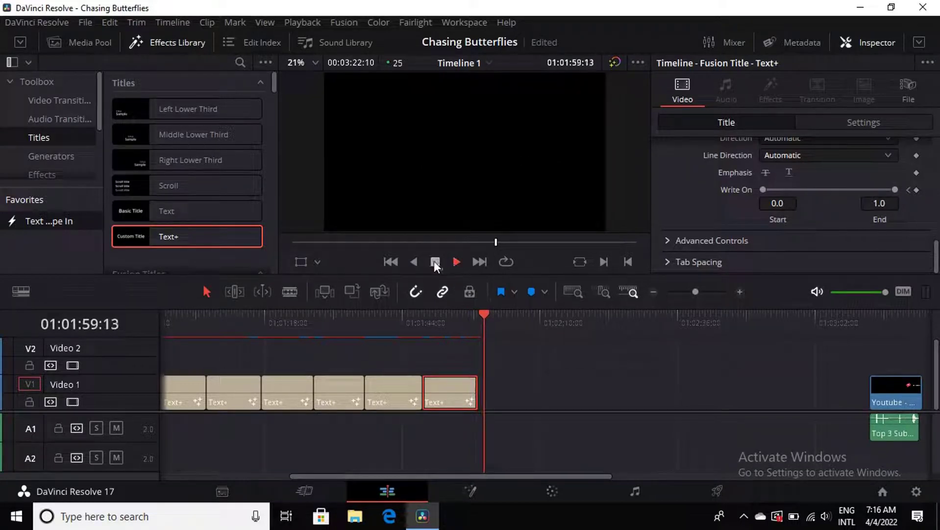
{"action": "left_click", "coordinate": [434, 261]}
Add another lengthened Text+ title after this line, select it, and save the project
{"action": "left_click_drag", "start_coordinate": [195, 235], "coordinate": [480, 383]}
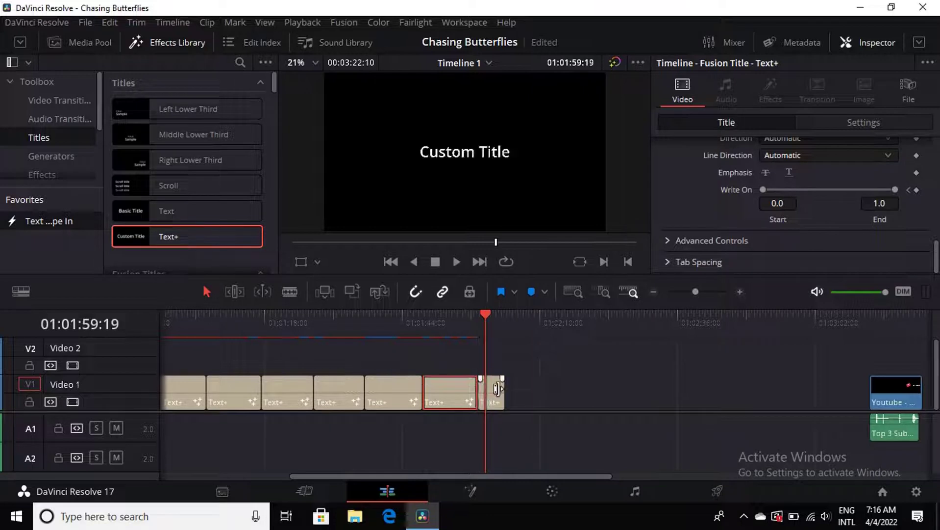
{"action": "left_click_drag", "start_coordinate": [505, 393], "coordinate": [535, 393]}
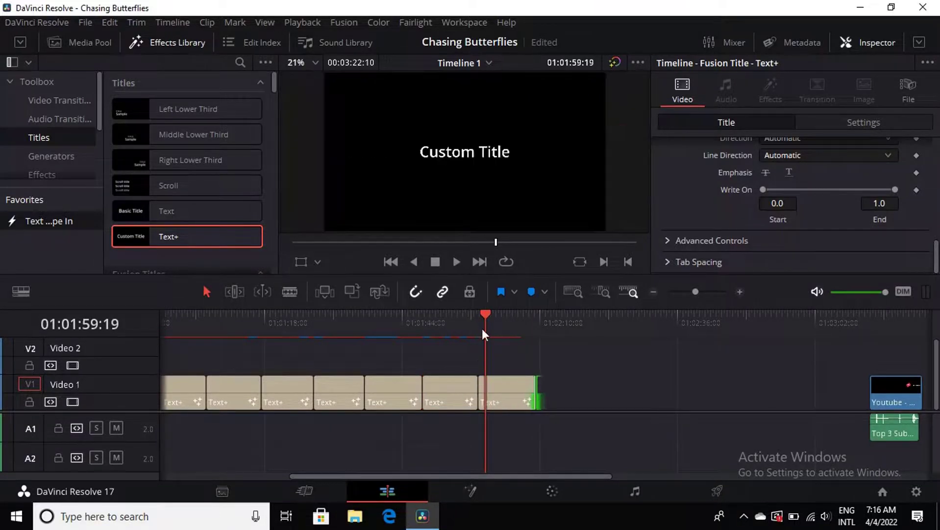
{"action": "left_click", "coordinate": [478, 314]}
{"action": "left_click", "coordinate": [516, 393]}
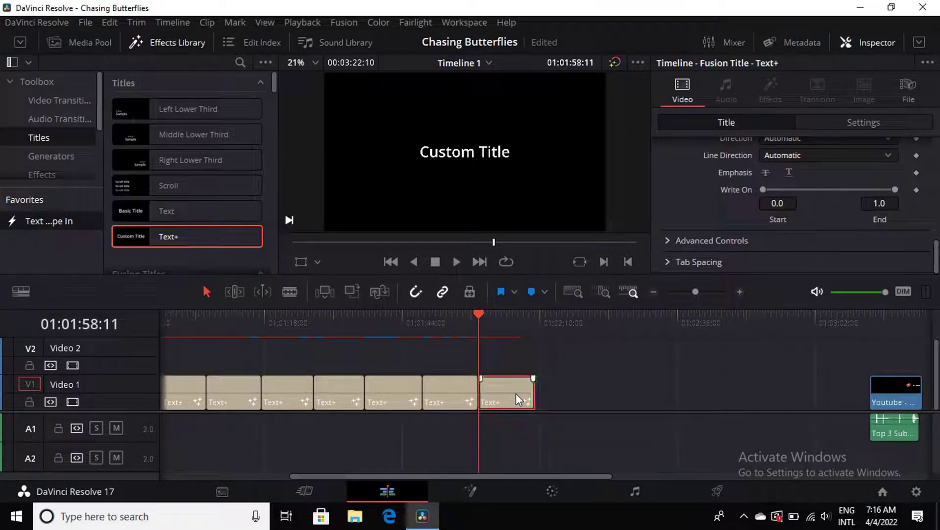
{"action": "key", "text": "ctrl+s"}
Replace the placeholder with 'For thine is the kingdom,', fixing the 'kigdom' typo
{"action": "scroll", "coordinate": [674, 184], "scroll_direction": "up", "scroll_amount": 5}
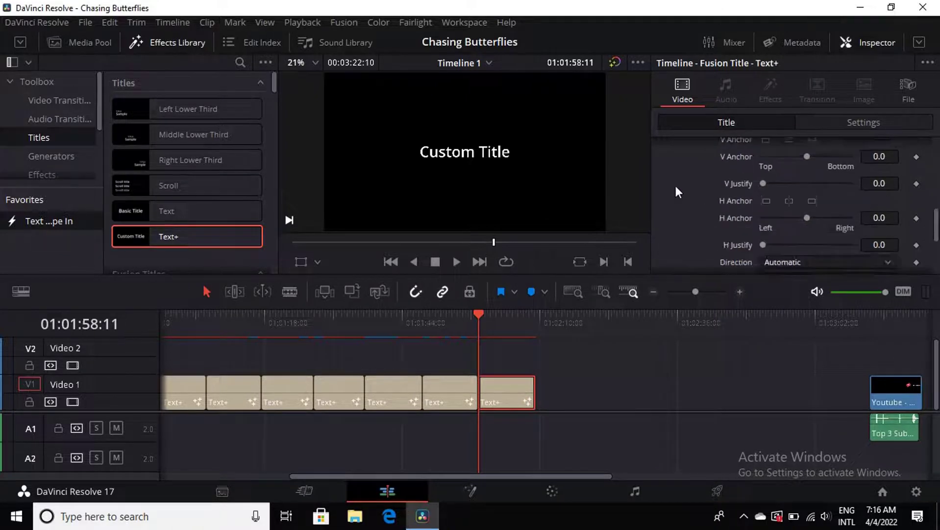
{"action": "scroll", "coordinate": [680, 180], "scroll_direction": "up", "scroll_amount": 5}
{"action": "scroll", "coordinate": [679, 180], "scroll_direction": "up", "scroll_amount": 3}
{"action": "triple_click", "coordinate": [723, 215]}
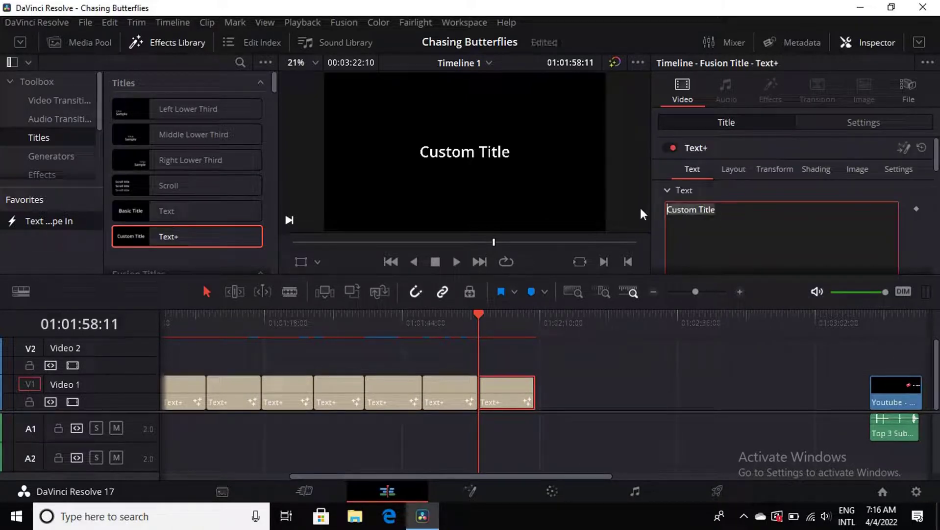
{"action": "type", "text": "For"}
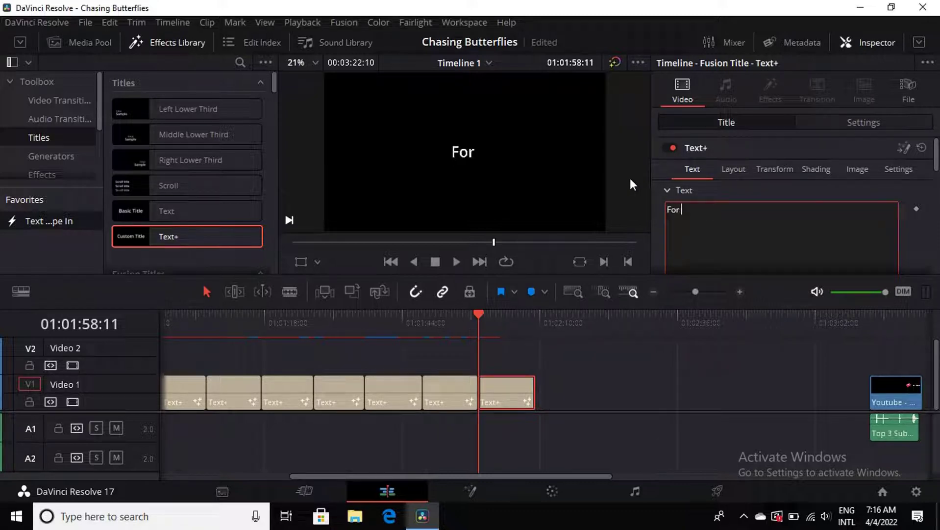
{"action": "type", "text": " thine"}
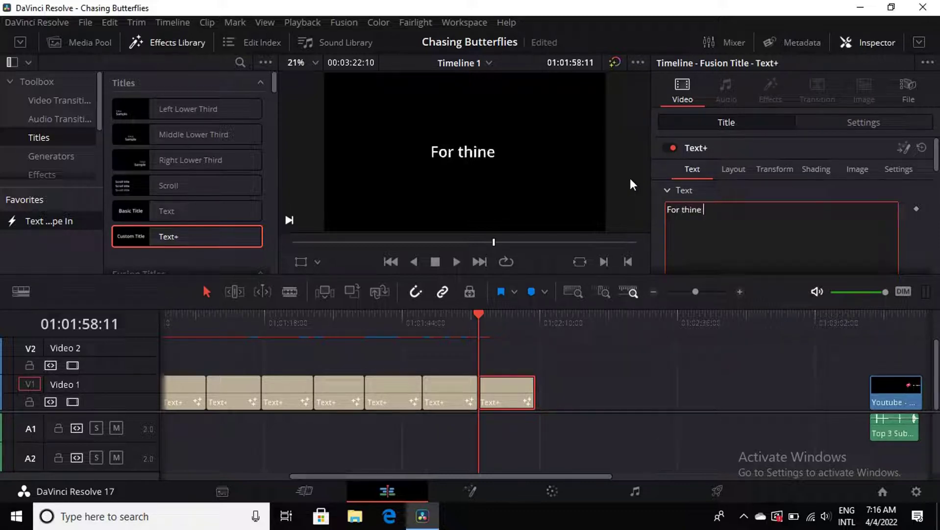
{"action": "type", "text": " is the "}
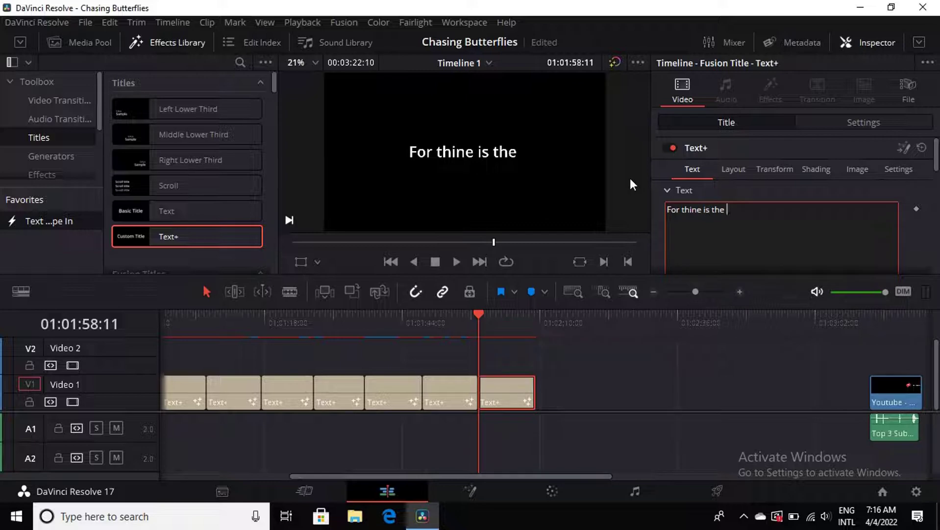
{"action": "type", "text": "ki"}
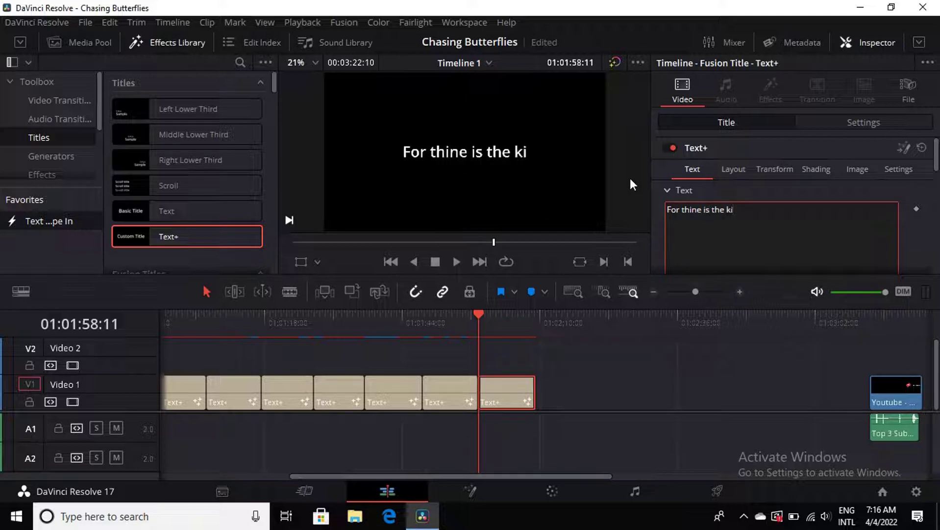
{"action": "type", "text": "gdom"}
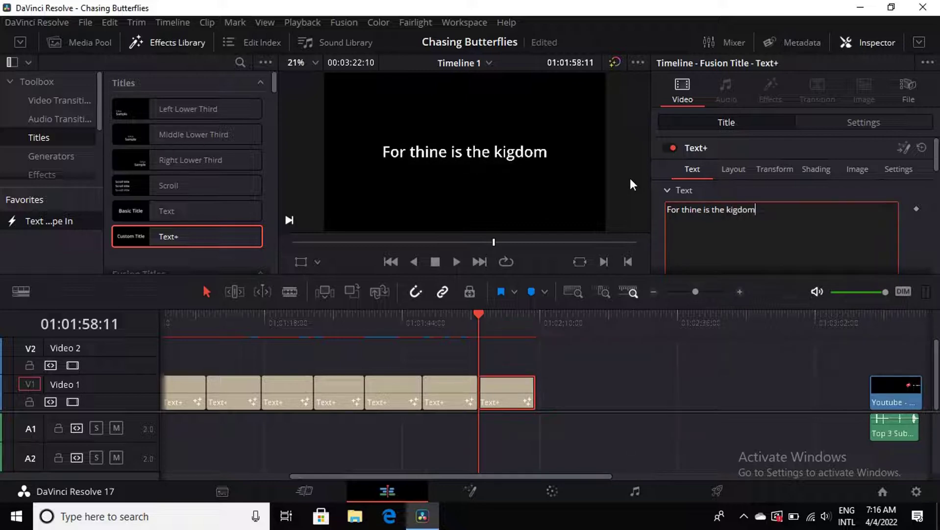
{"action": "key", "text": "Left"}
{"action": "key", "text": "Left"}
{"action": "key", "text": "Left"}
{"action": "key", "text": "Left"}
{"action": "key", "text": "Left"}
{"action": "key", "text": "Left"}
{"action": "key", "text": "Right"}
{"action": "type", "text": "n"}
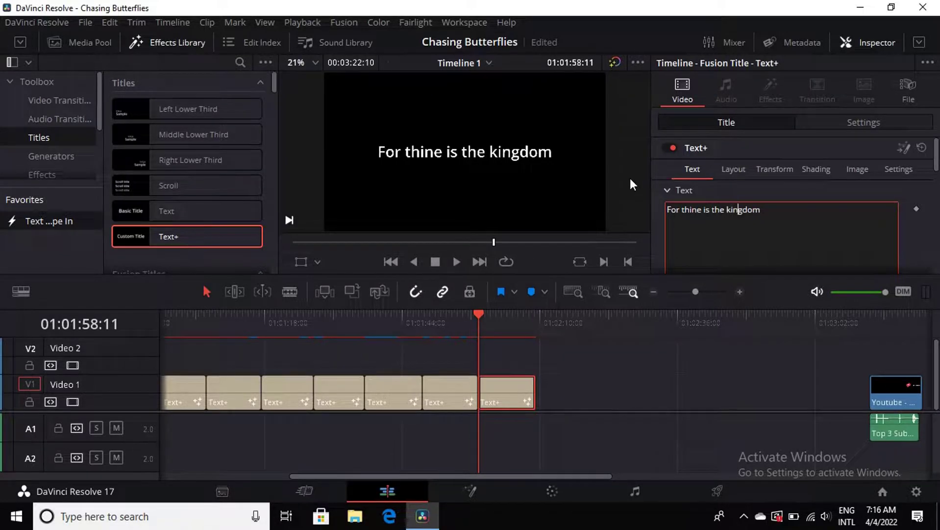
{"action": "key", "text": "Right"}
{"action": "key", "text": "Right"}
{"action": "key", "text": "Right"}
{"action": "type", "text": ","}
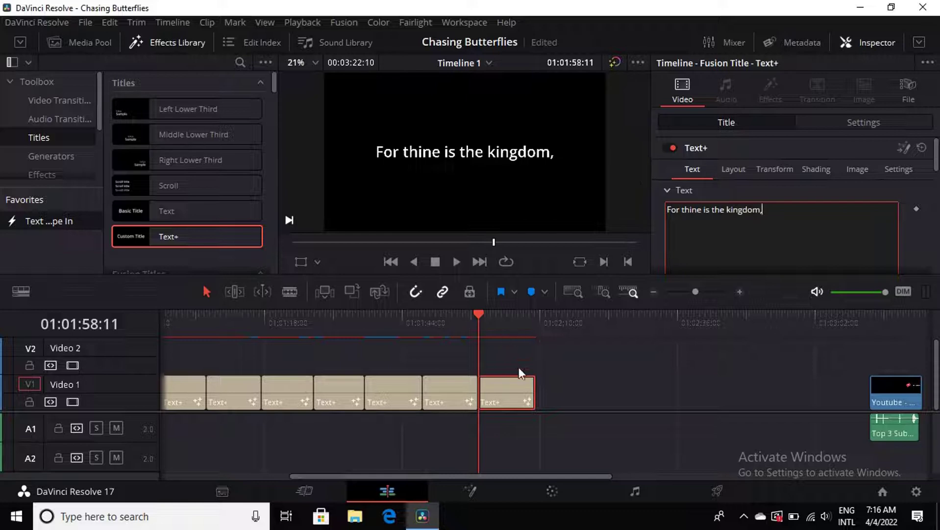
Keyframe Write On End 0.0 at the clip start and 1.0 at the clip end
{"action": "left_click", "coordinate": [535, 332]}
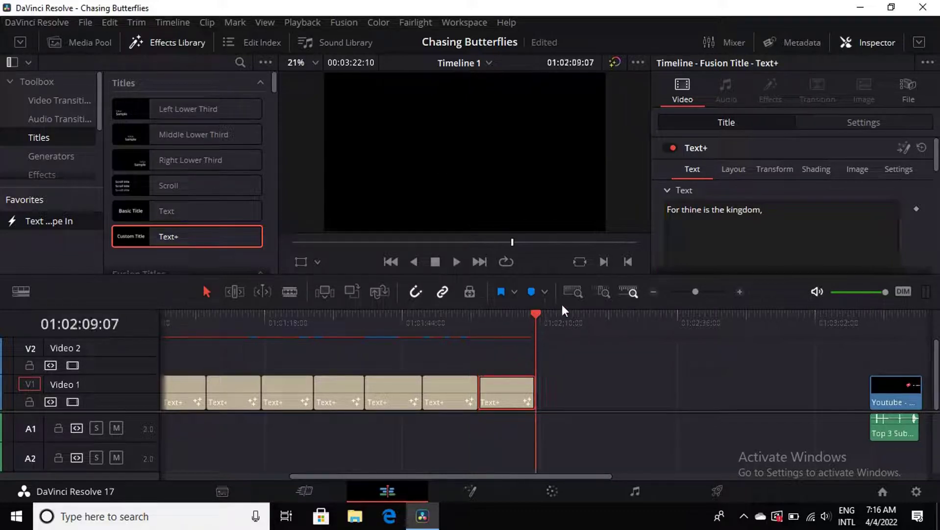
{"action": "left_click_drag", "start_coordinate": [532, 313], "coordinate": [484, 312]}
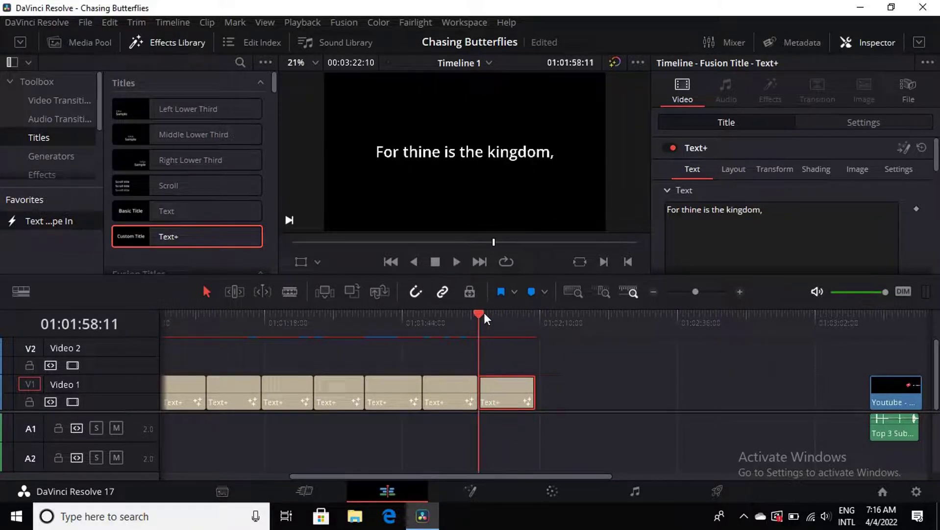
{"action": "scroll", "coordinate": [924, 242], "scroll_direction": "down", "scroll_amount": 5}
{"action": "scroll", "coordinate": [924, 242], "scroll_direction": "down", "scroll_amount": 5}
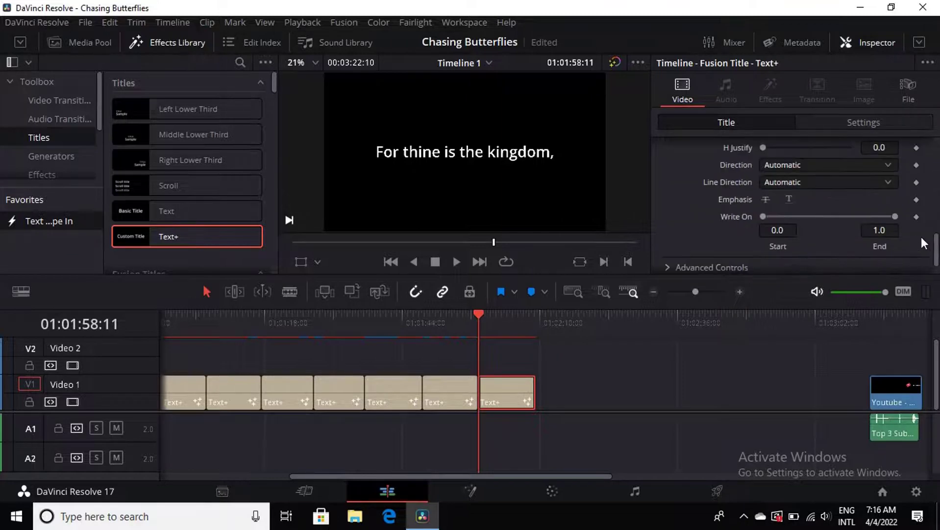
{"action": "left_click", "coordinate": [917, 217]}
{"action": "left_click_drag", "start_coordinate": [898, 216], "coordinate": [758, 218]}
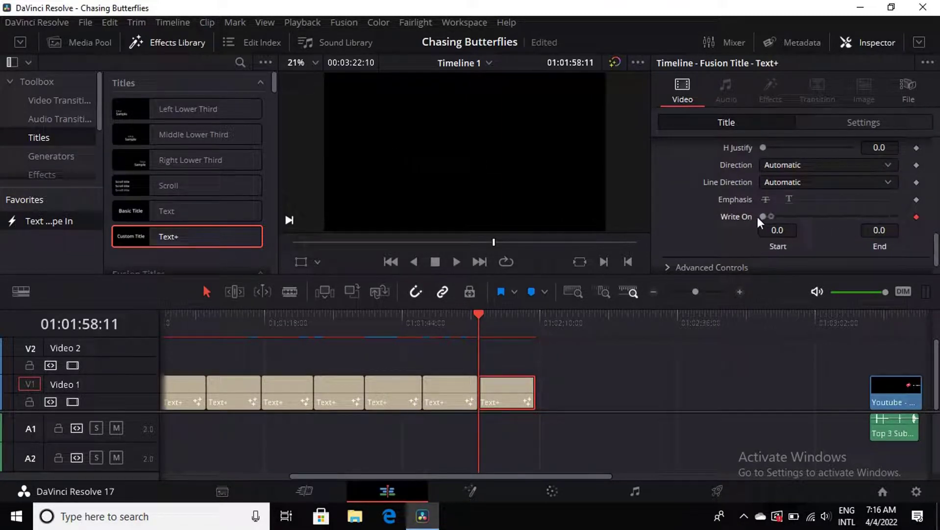
{"action": "left_click", "coordinate": [532, 327]}
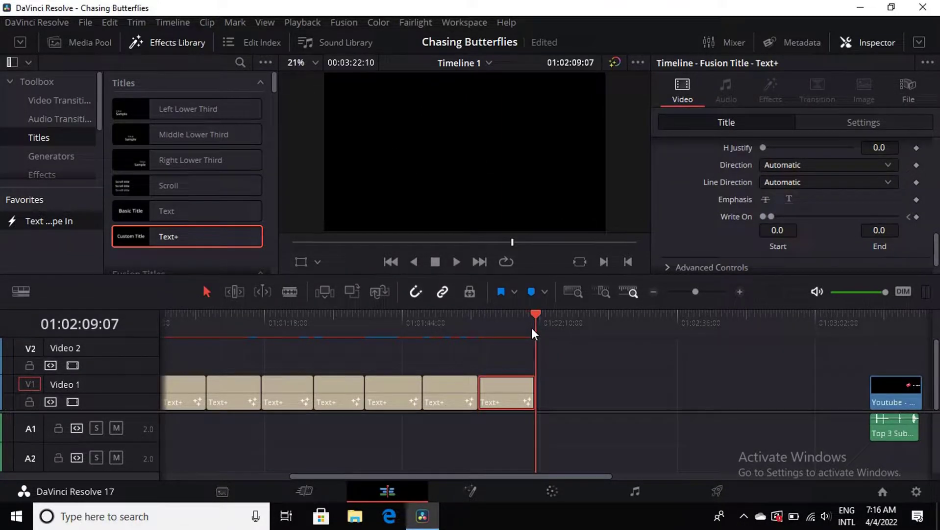
{"action": "left_click", "coordinate": [916, 217]}
{"action": "left_click_drag", "start_coordinate": [770, 215], "coordinate": [885, 222]}
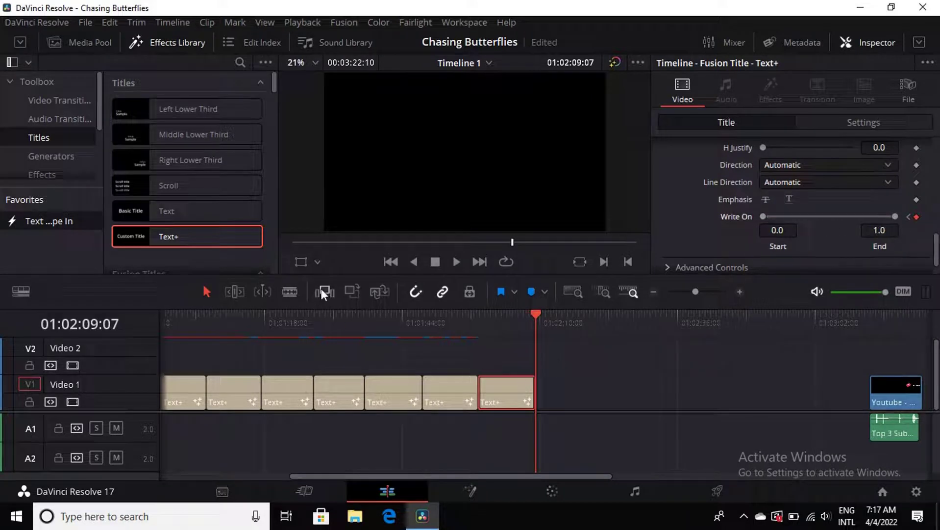
Drop a Text+ title at the playhead, shorten it, and type 'The power and the glory,'
{"action": "mouse_move", "coordinate": [188, 237]}
{"action": "left_mouse_down"}
{"action": "mouse_move", "coordinate": [540, 390]}
{"action": "mouse_move", "coordinate": [594, 394]}
{"action": "left_mouse_up"}
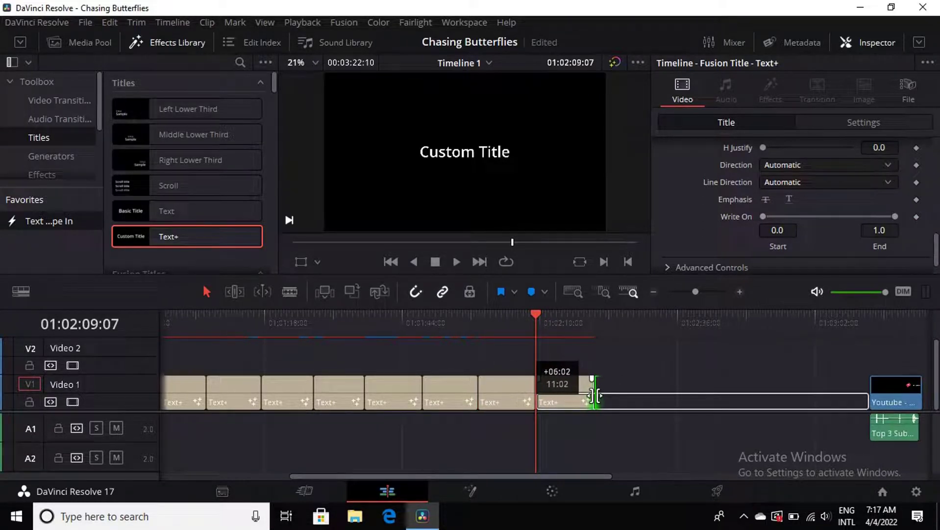
{"action": "left_click_drag", "start_coordinate": [595, 395], "coordinate": [588, 396]}
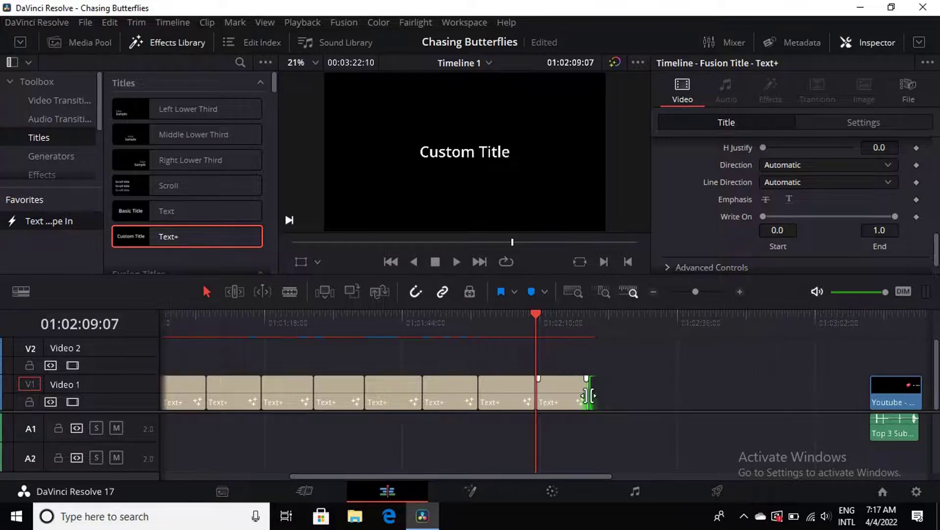
{"action": "scroll", "coordinate": [696, 215], "scroll_direction": "up", "scroll_amount": 2}
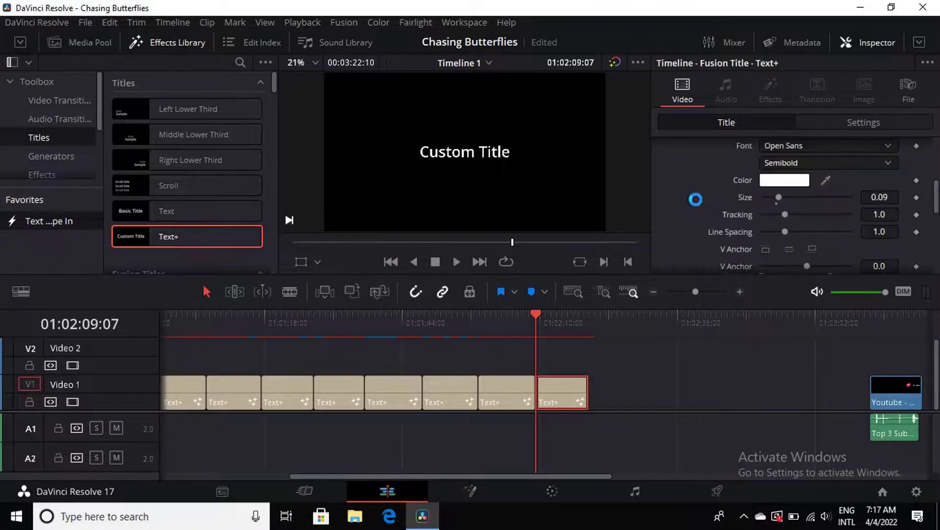
{"action": "scroll", "coordinate": [697, 206], "scroll_direction": "up", "scroll_amount": 3}
{"action": "left_click_drag", "start_coordinate": [719, 210], "coordinate": [632, 206]}
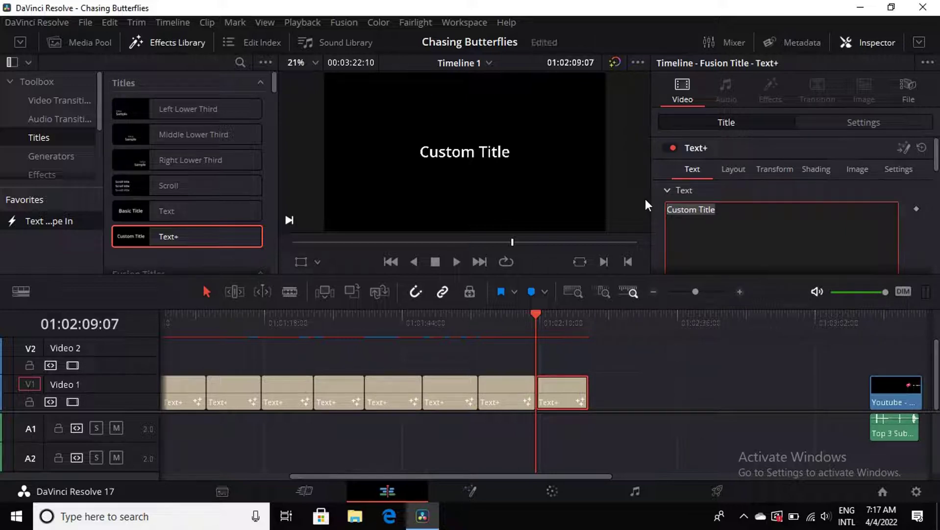
{"action": "type", "text": "t"}
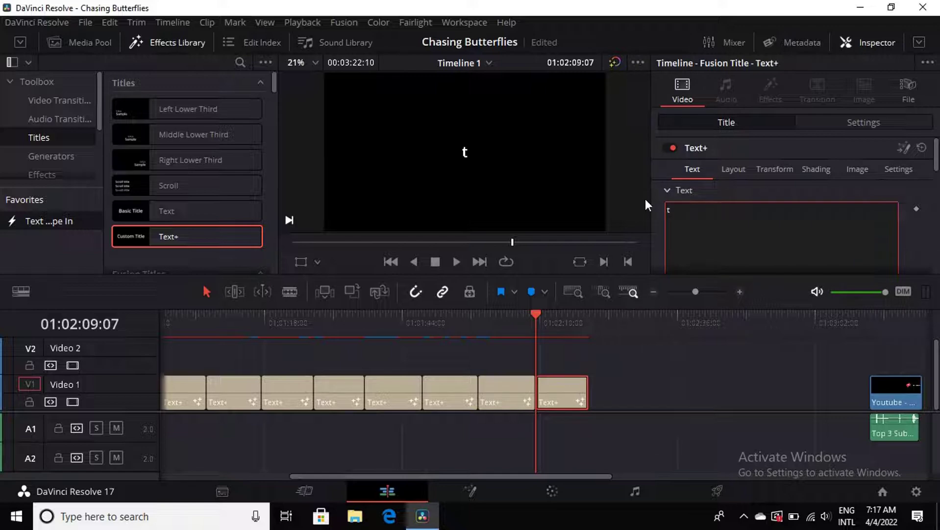
{"action": "type", "text": "he"}
{"action": "key", "text": "BackSpace"}
{"action": "key", "text": "BackSpace"}
{"action": "key", "text": "BackSpace"}
{"action": "type", "text": "The "}
{"action": "type", "text": "power "}
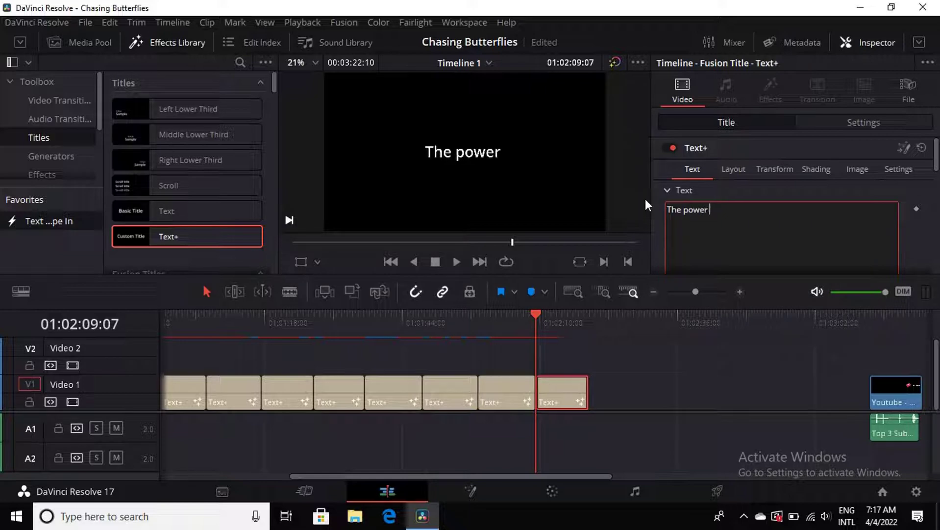
{"action": "type", "text": "and "}
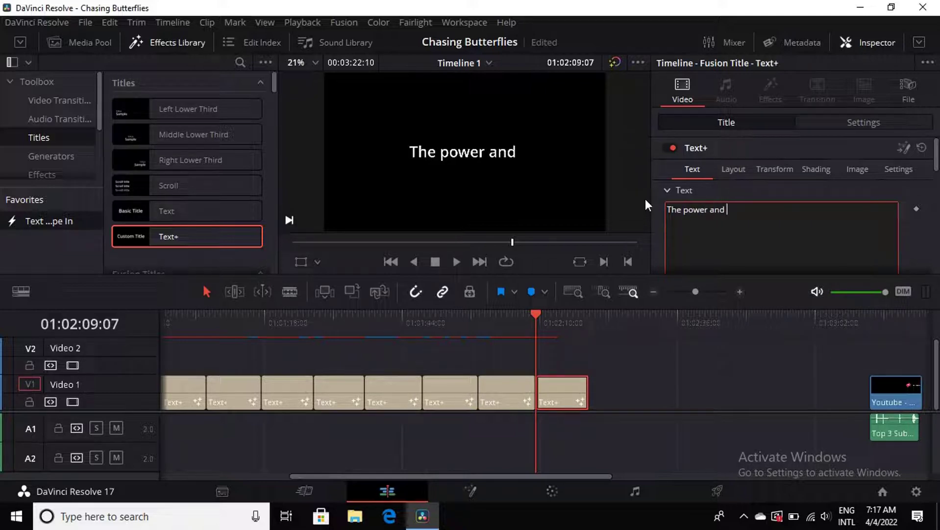
{"action": "type", "text": "the gloe"}
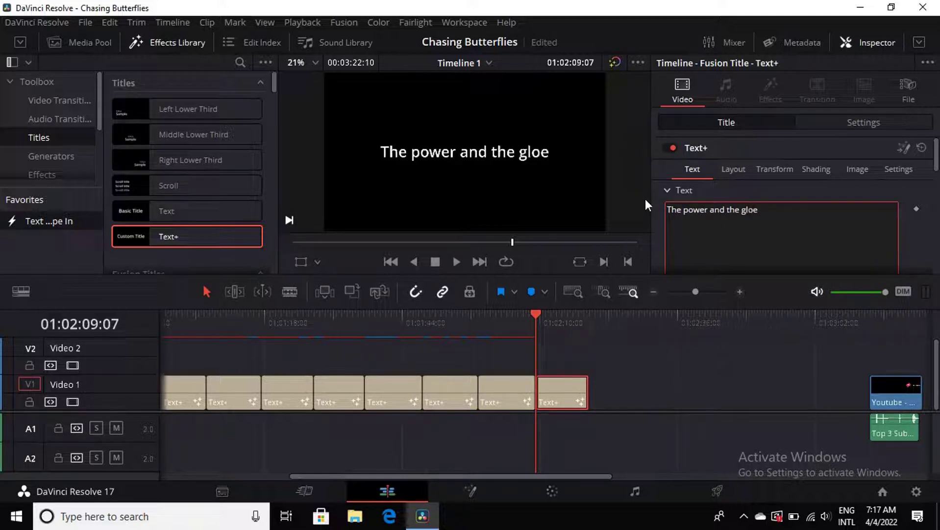
{"action": "key", "text": "BackSpace"}
{"action": "type", "text": "ry"}
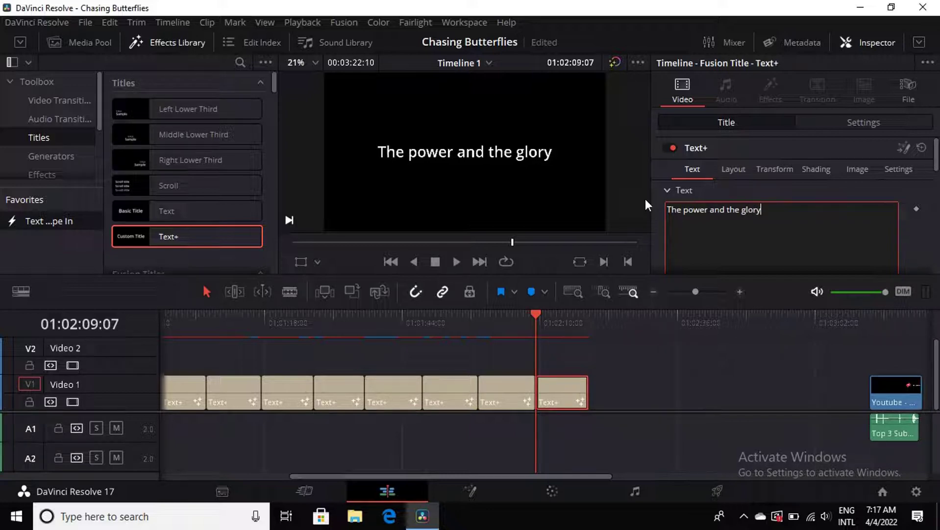
{"action": "type", "text": ","}
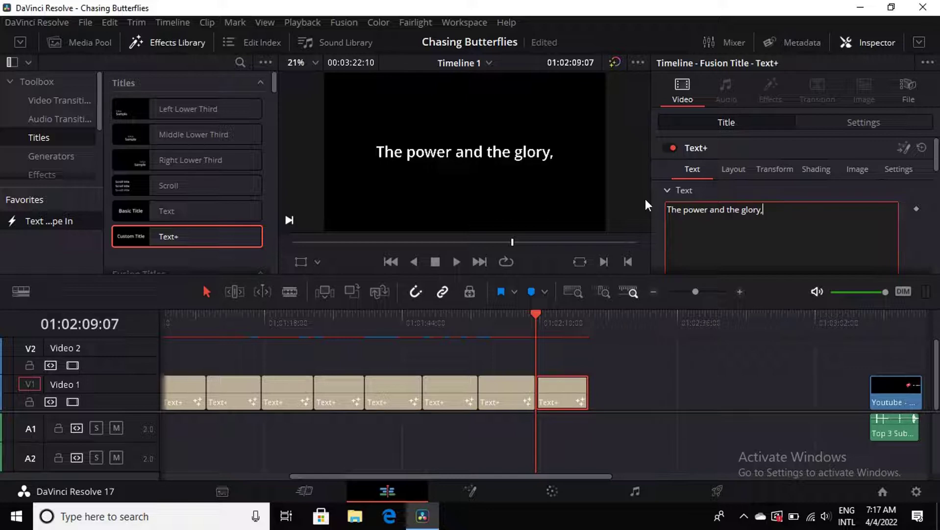
Keyframe Write On End 0.0 at the clip start and 1.0 at its end (01:02:19:08)
{"action": "scroll", "coordinate": [886, 216], "scroll_direction": "down", "scroll_amount": 3}
{"action": "scroll", "coordinate": [886, 215], "scroll_direction": "down", "scroll_amount": 2}
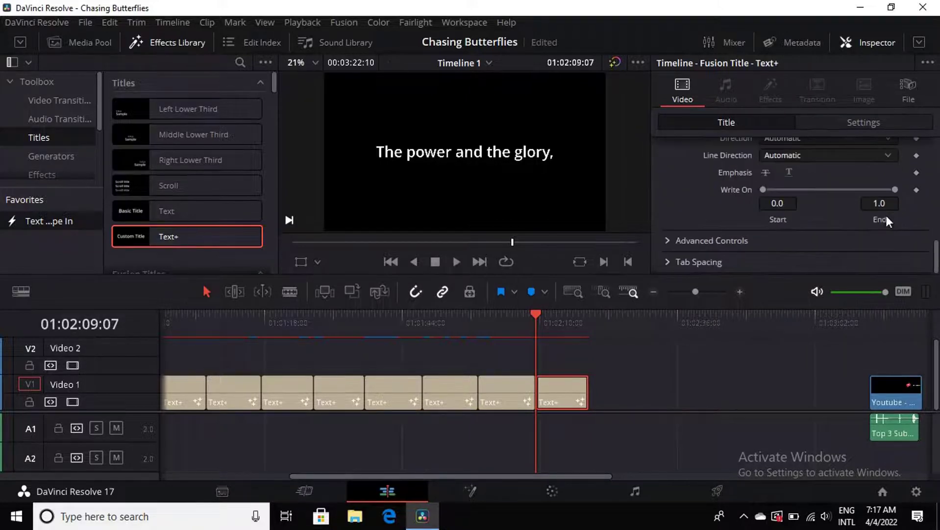
{"action": "left_click", "coordinate": [916, 190]}
{"action": "left_click_drag", "start_coordinate": [895, 189], "coordinate": [739, 216]}
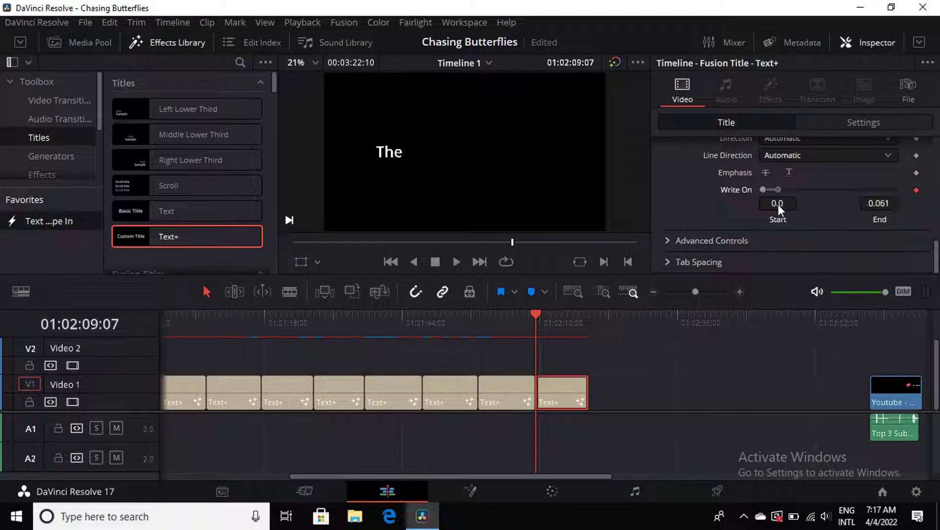
{"action": "left_click", "coordinate": [586, 330]}
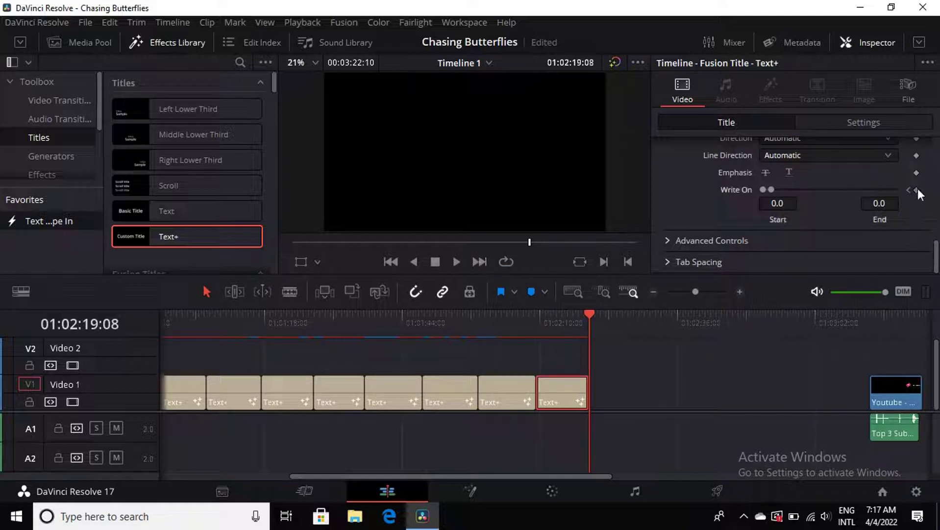
{"action": "left_click_drag", "start_coordinate": [773, 191], "coordinate": [896, 190]}
Scrub from the clip start partway through to preview the glory line writing on
{"action": "mouse_move", "coordinate": [574, 408]}
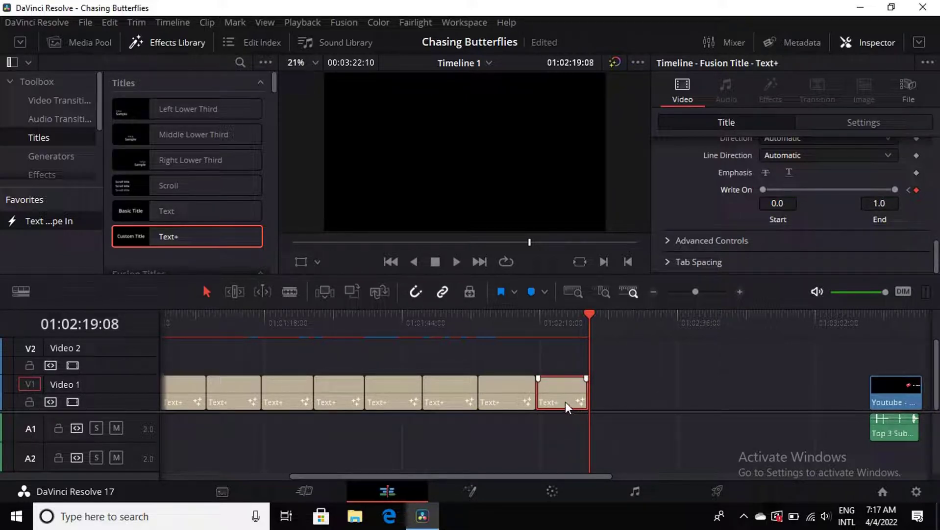
{"action": "left_click_drag", "start_coordinate": [589, 311], "coordinate": [540, 309]}
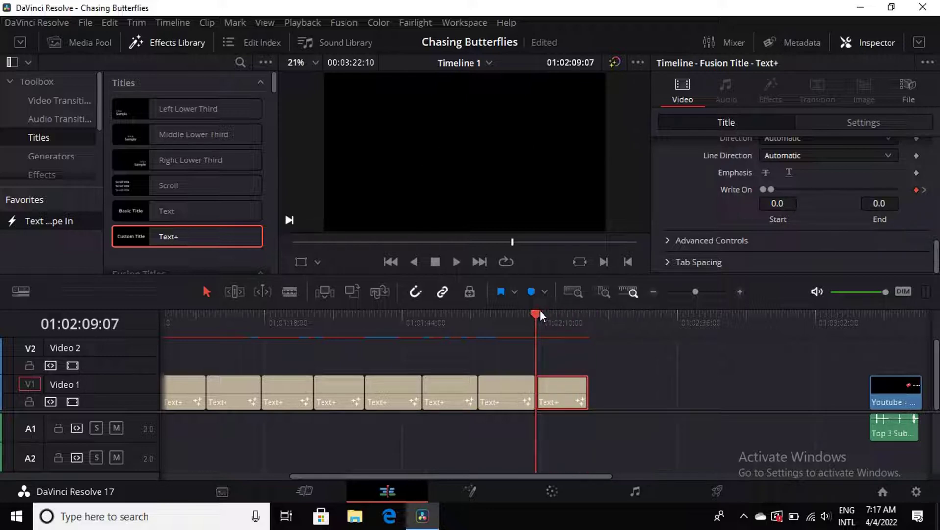
{"action": "left_click_drag", "start_coordinate": [543, 311], "coordinate": [579, 327]}
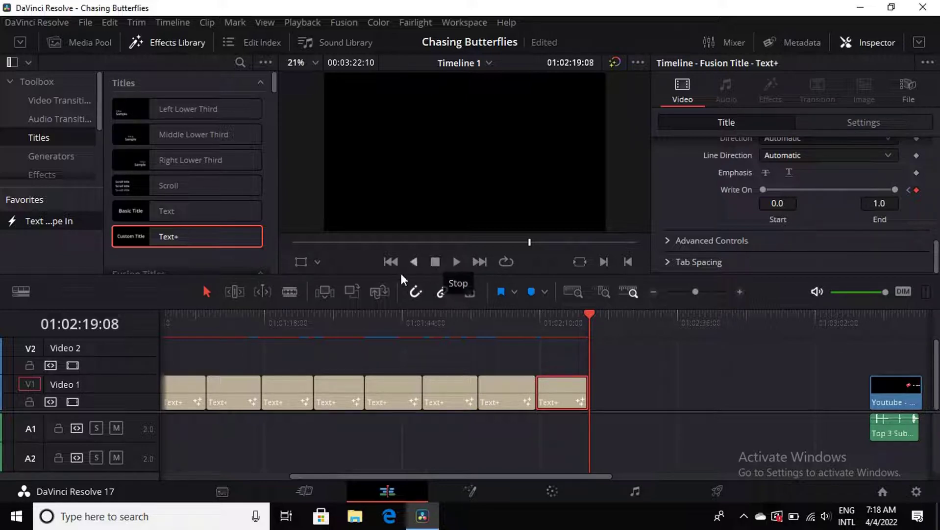
Place a new Text+ title on V1 right after the glory clip and extend its length
{"action": "left_click_drag", "start_coordinate": [203, 236], "coordinate": [597, 385]}
{"action": "left_click", "coordinate": [601, 390]}
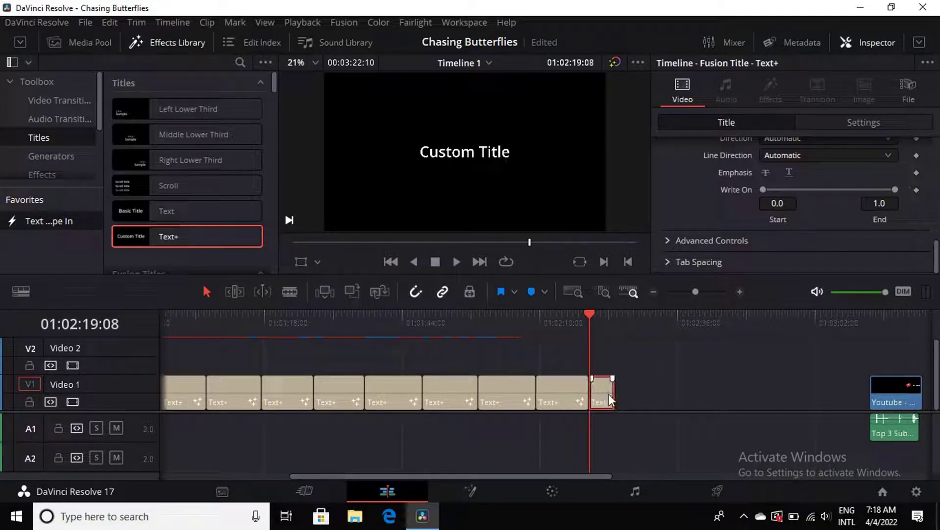
{"action": "left_click_drag", "start_coordinate": [611, 398], "coordinate": [642, 399]}
Trim the new title's end point, then save the Chasing Butterflies project
{"action": "left_click", "coordinate": [610, 391]}
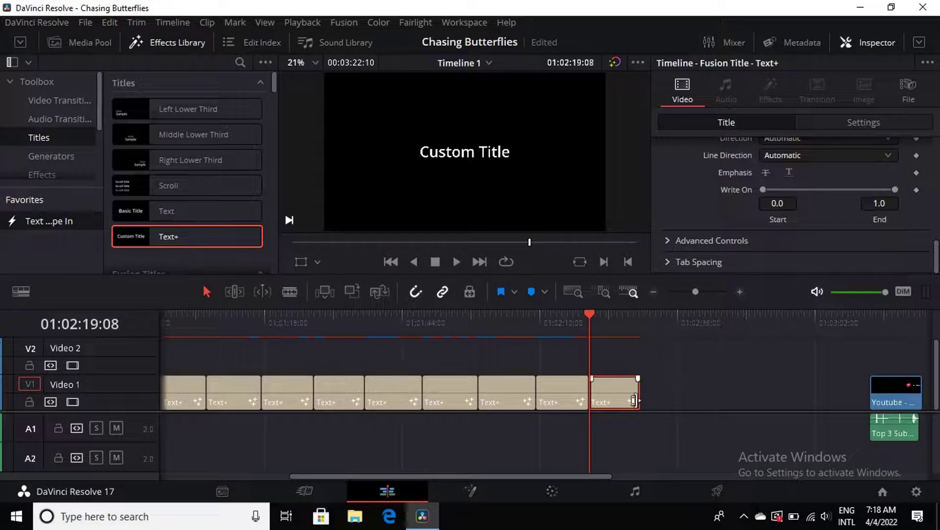
{"action": "left_click", "coordinate": [643, 400]}
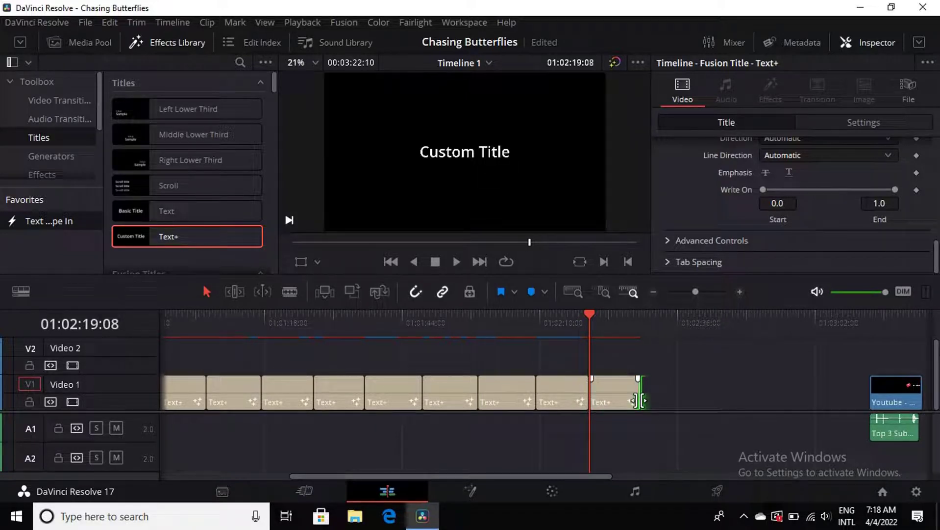
{"action": "key", "text": "ctrl+s"}
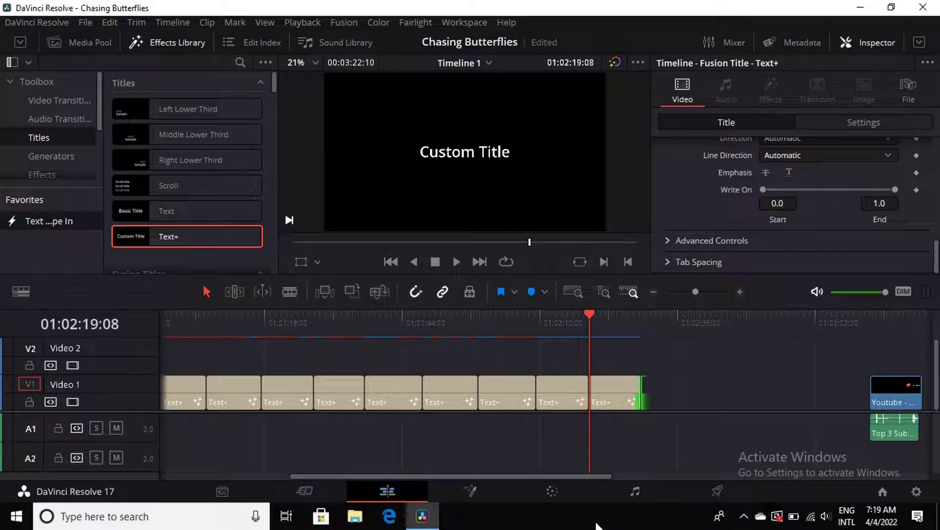
Replace the last title's placeholder text with 'For ever and ever.'
{"action": "left_click", "coordinate": [618, 400]}
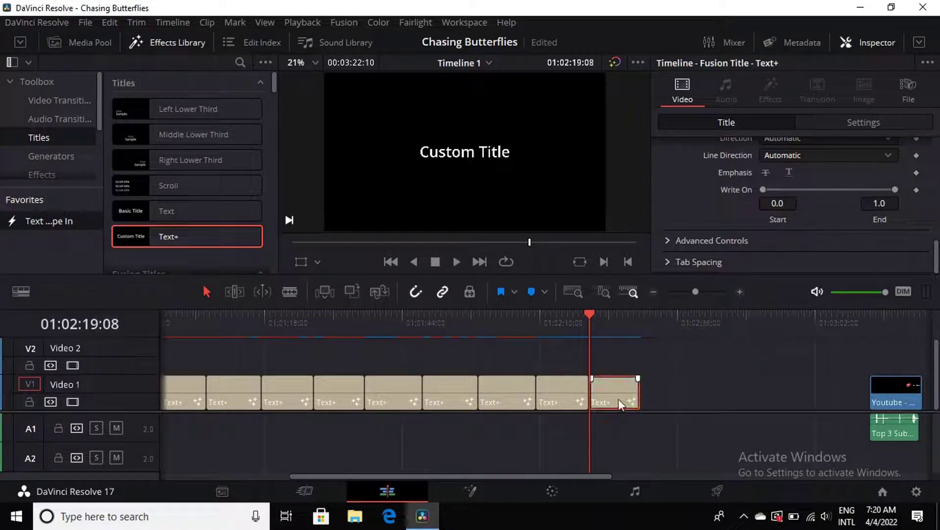
{"action": "left_click", "coordinate": [560, 393]}
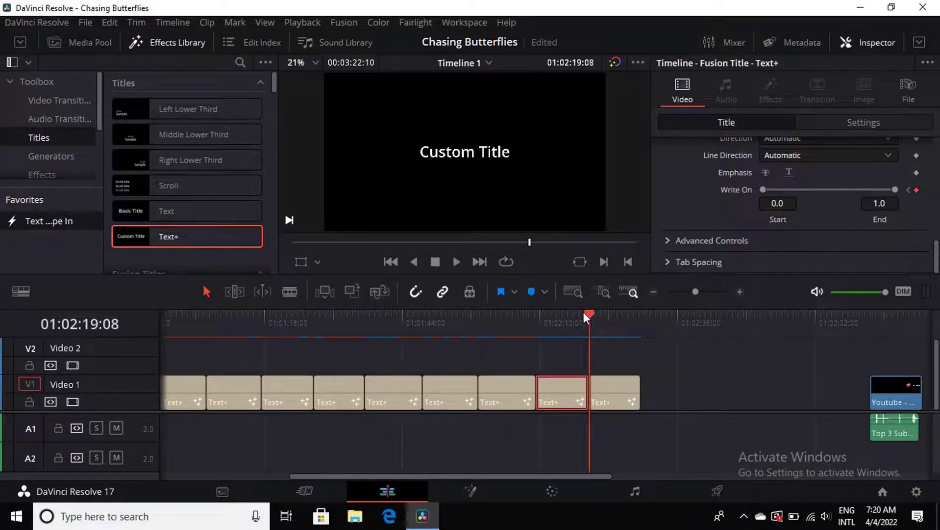
{"action": "mouse_move", "coordinate": [594, 312]}
{"action": "left_mouse_down"}
{"action": "mouse_move", "coordinate": [576, 312]}
{"action": "mouse_move", "coordinate": [588, 313]}
{"action": "left_mouse_up"}
{"action": "left_click", "coordinate": [616, 388]}
{"action": "scroll", "coordinate": [701, 196], "scroll_direction": "up", "scroll_amount": 3}
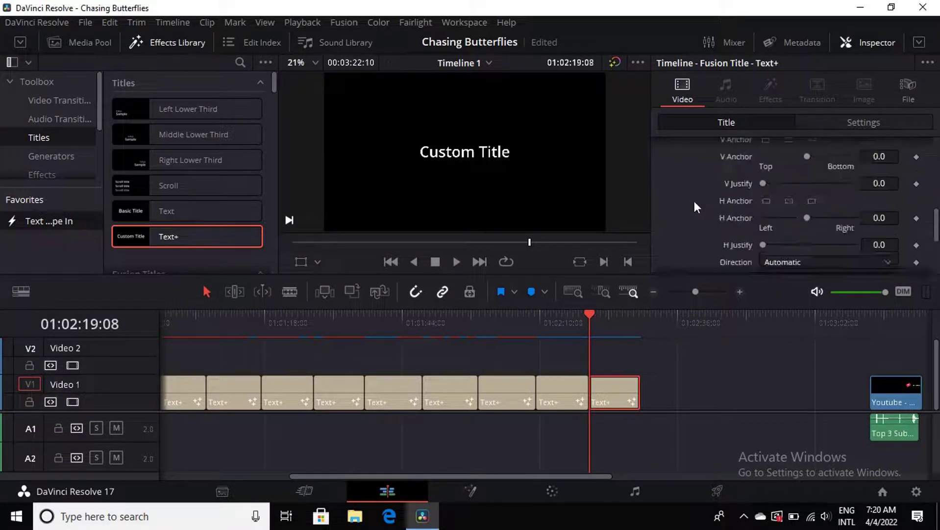
{"action": "scroll", "coordinate": [694, 198], "scroll_direction": "up", "scroll_amount": 3}
{"action": "scroll", "coordinate": [694, 198], "scroll_direction": "up", "scroll_amount": 3}
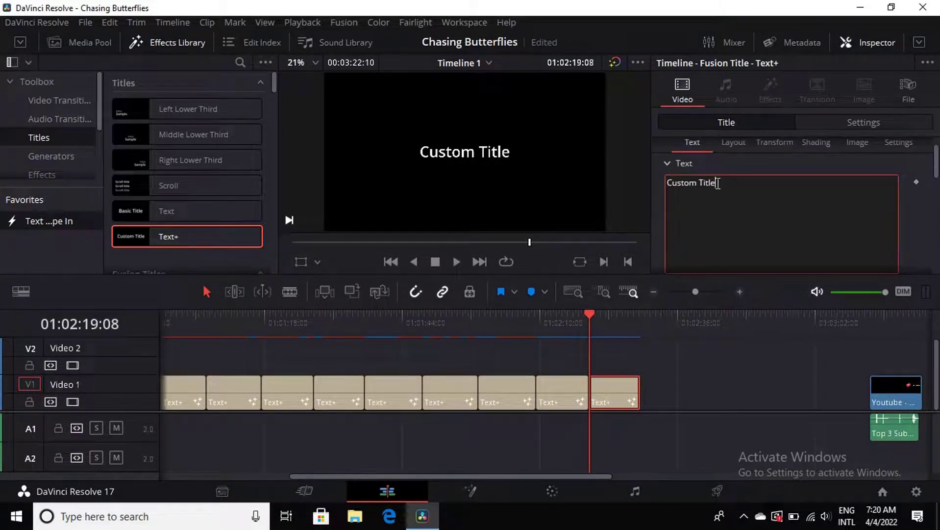
{"action": "left_click_drag", "start_coordinate": [717, 182], "coordinate": [639, 181]}
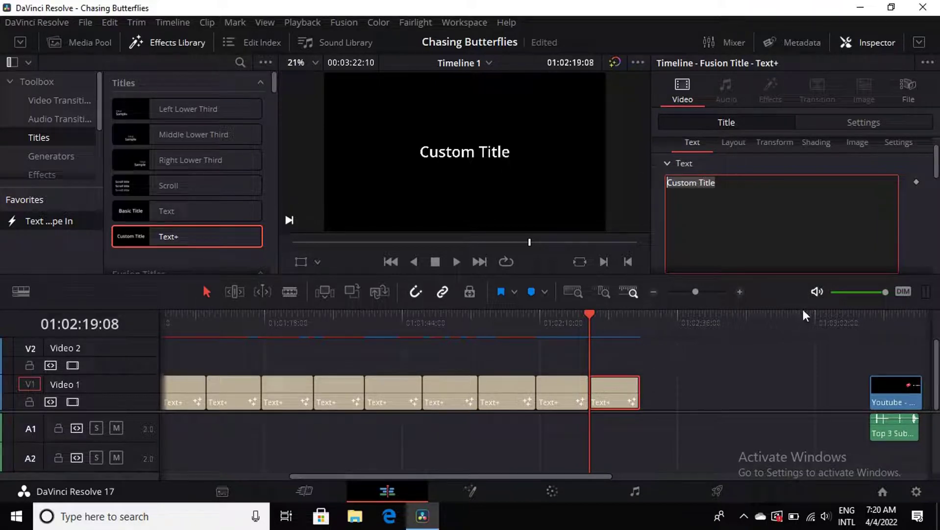
{"action": "type", "text": "FOR "}
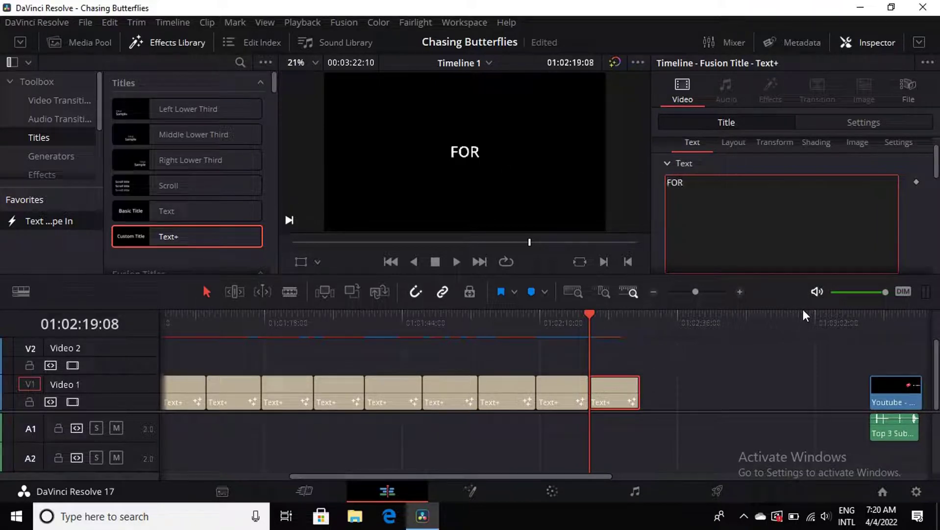
{"action": "type", "text": "E"}
{"action": "key", "text": "BackSpace"}
{"action": "key", "text": "BackSpace"}
{"action": "key", "text": "BackSpace"}
{"action": "key", "text": "BackSpace"}
{"action": "type", "text": "o"}
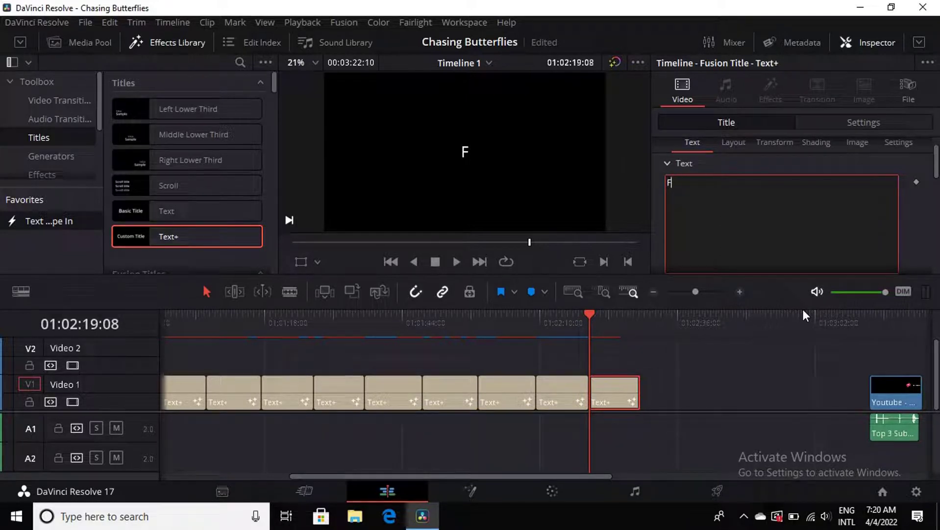
{"action": "type", "text": "r eve"}
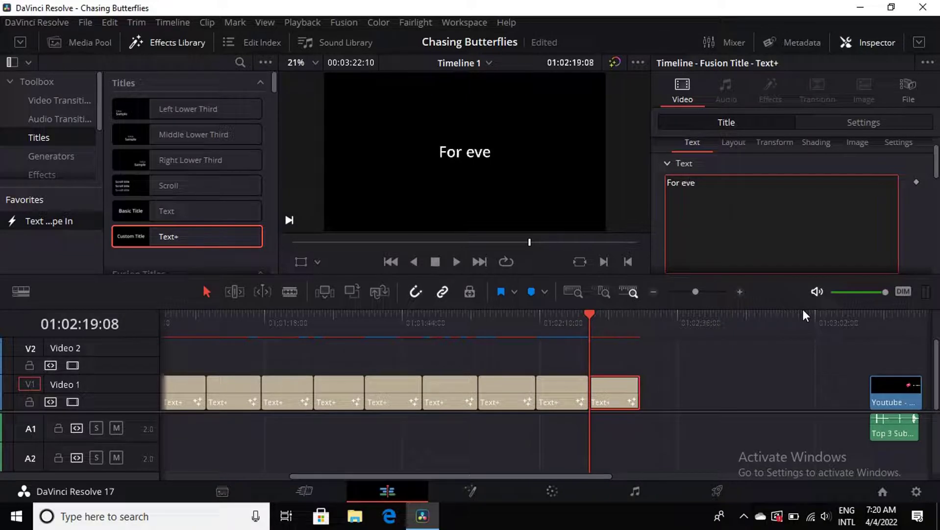
{"action": "type", "text": "r and"}
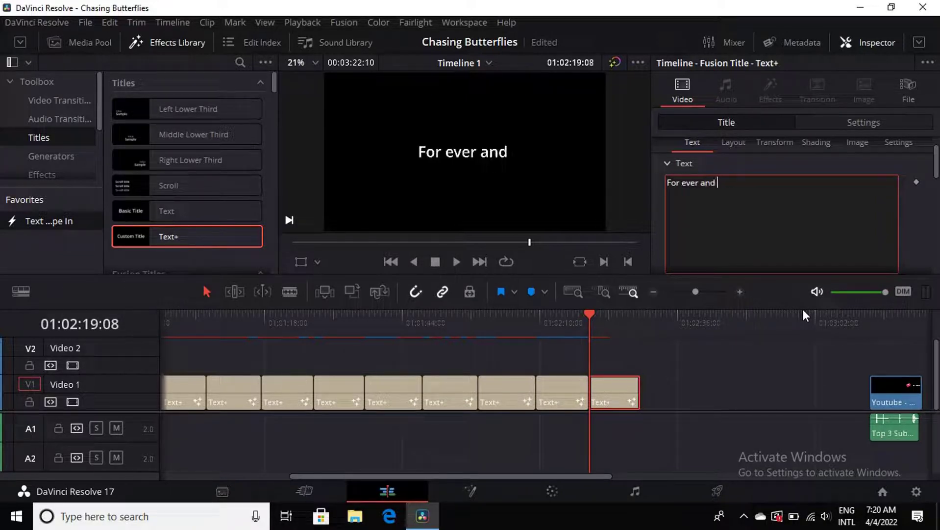
{"action": "type", "text": " ever."}
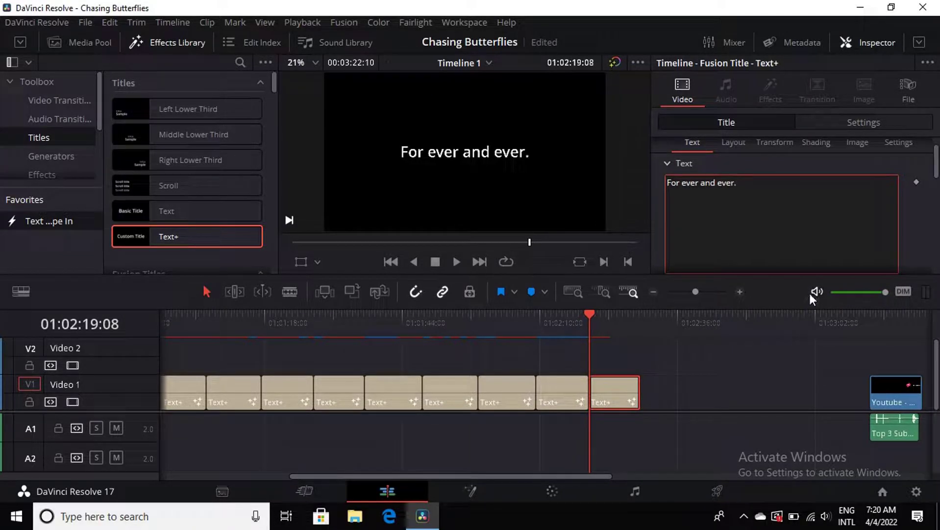
Keyframe Write On End from 0.0 at the clip start to 1.0 at the clip end
{"action": "scroll", "coordinate": [863, 238], "scroll_direction": "down", "scroll_amount": 5}
{"action": "scroll", "coordinate": [910, 229], "scroll_direction": "down", "scroll_amount": 2}
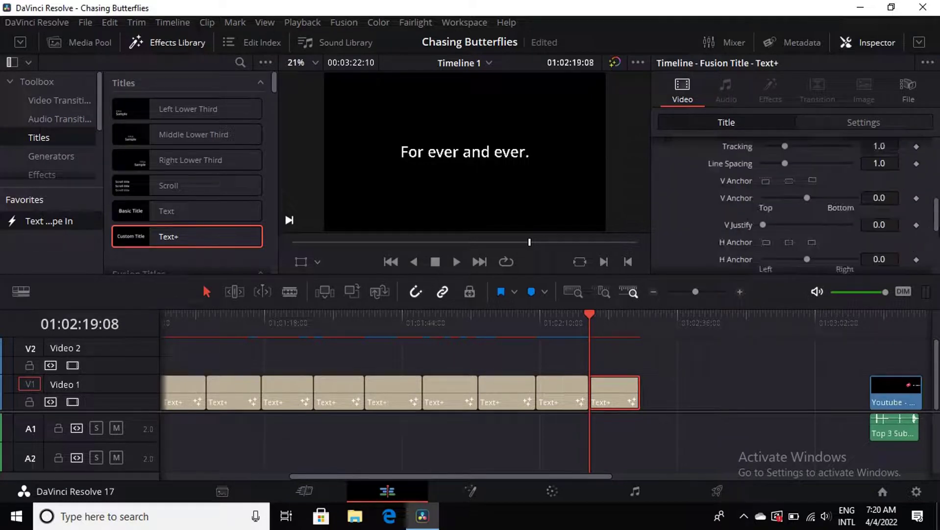
{"action": "scroll", "coordinate": [912, 231], "scroll_direction": "down", "scroll_amount": 2}
{"action": "scroll", "coordinate": [923, 238], "scroll_direction": "down", "scroll_amount": 2}
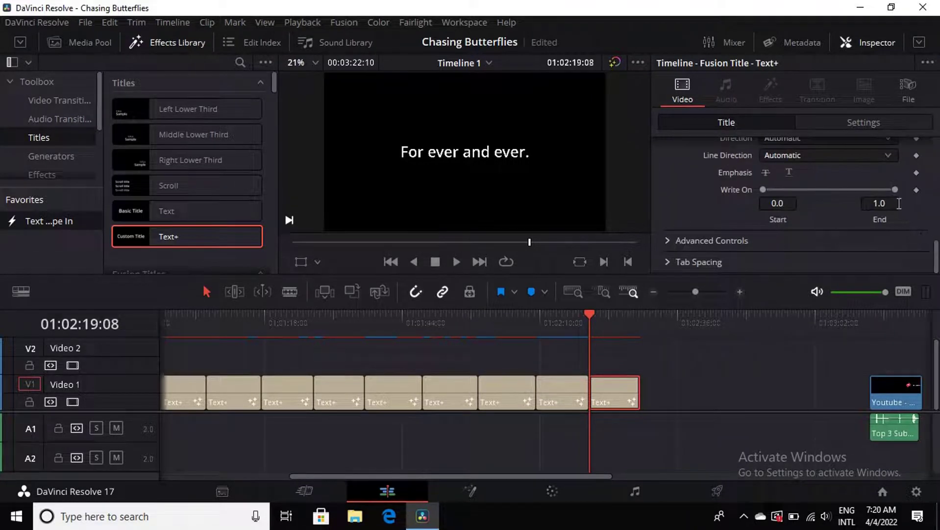
{"action": "left_click", "coordinate": [917, 191]}
{"action": "left_click_drag", "start_coordinate": [895, 190], "coordinate": [750, 190]}
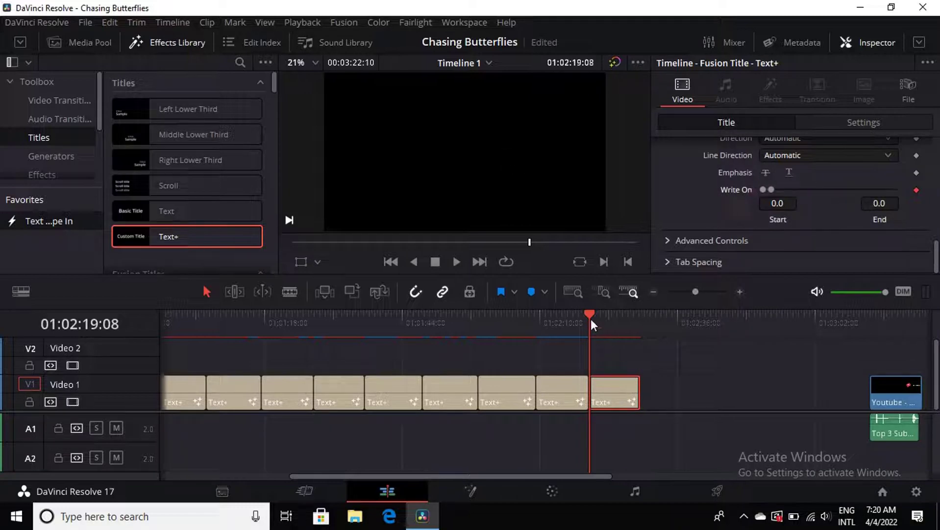
{"action": "left_click_drag", "start_coordinate": [603, 317], "coordinate": [634, 318]}
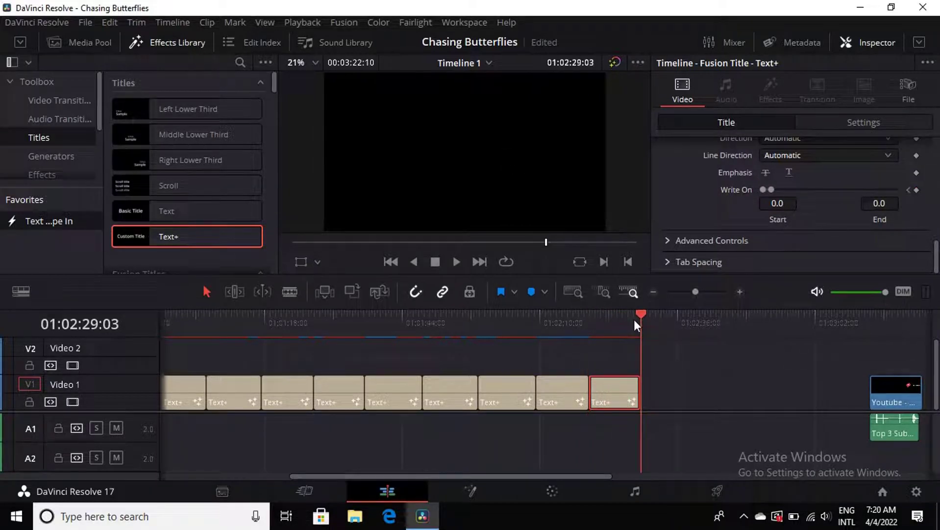
{"action": "left_click", "coordinate": [917, 190]}
{"action": "left_click_drag", "start_coordinate": [775, 189], "coordinate": [918, 196]}
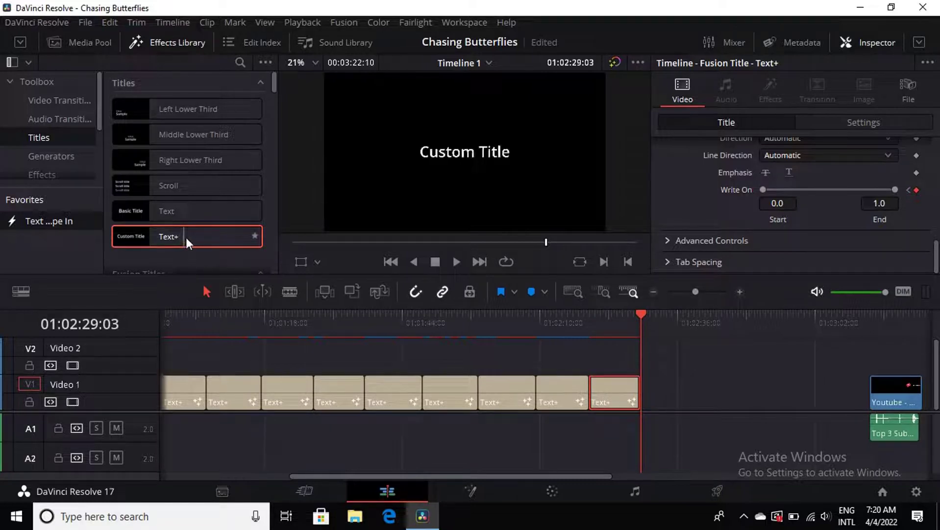
Place a new Text+ title after the last one and set its text to 'AMEN.'
{"action": "left_click_drag", "start_coordinate": [186, 237], "coordinate": [678, 396]}
{"action": "left_click", "coordinate": [653, 399]}
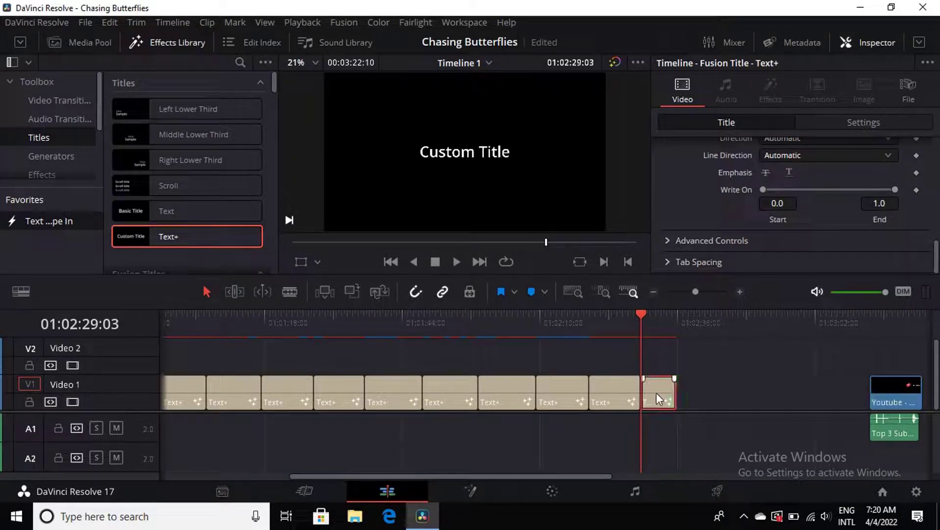
{"action": "scroll", "coordinate": [692, 179], "scroll_direction": "up", "scroll_amount": 3}
{"action": "scroll", "coordinate": [691, 179], "scroll_direction": "up", "scroll_amount": 5}
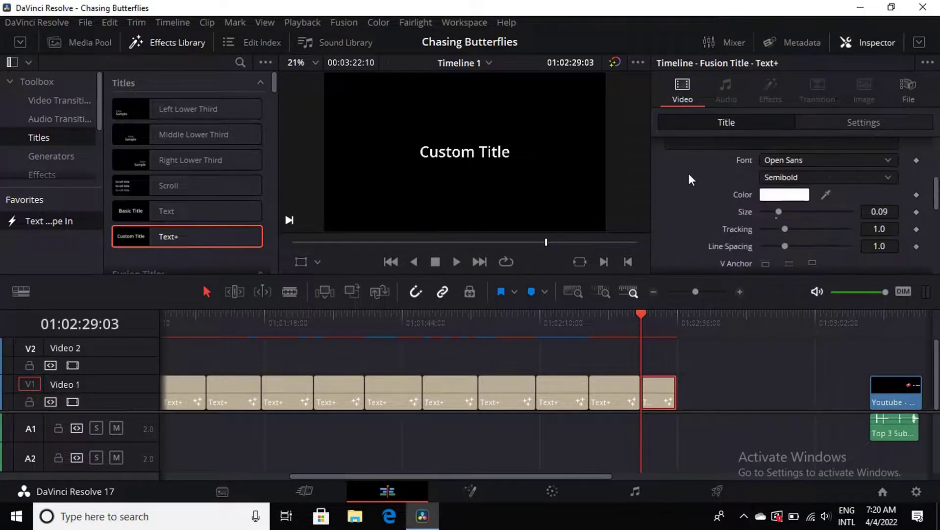
{"action": "triple_click", "coordinate": [719, 209]}
{"action": "type", "text": "A"}
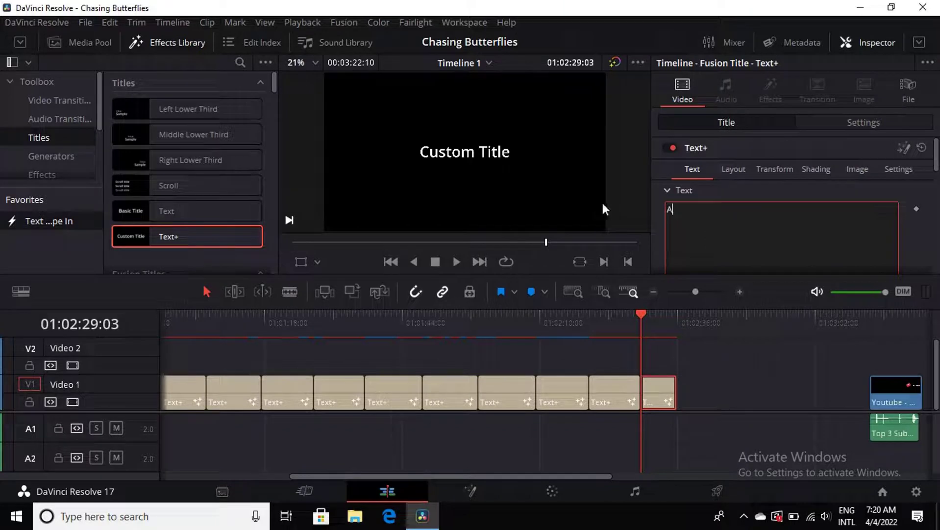
{"action": "type", "text": "MEN"}
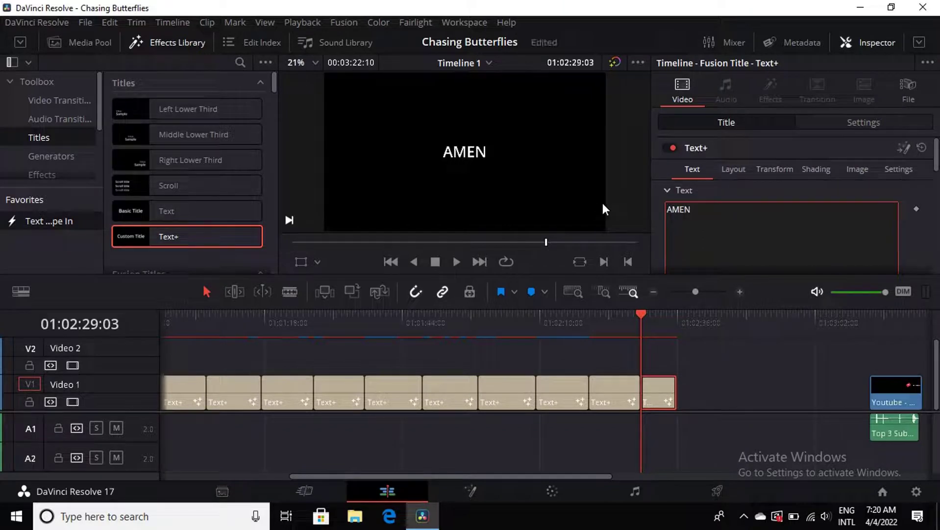
{"action": "type", "text": "."}
Lengthen the AMEN. title clip and save the project
{"action": "scroll", "coordinate": [731, 260], "scroll_direction": "down", "scroll_amount": 2}
{"action": "scroll", "coordinate": [726, 245], "scroll_direction": "down", "scroll_amount": 5}
{"action": "scroll", "coordinate": [729, 234], "scroll_direction": "down", "scroll_amount": 5}
{"action": "scroll", "coordinate": [731, 235], "scroll_direction": "down", "scroll_amount": 3}
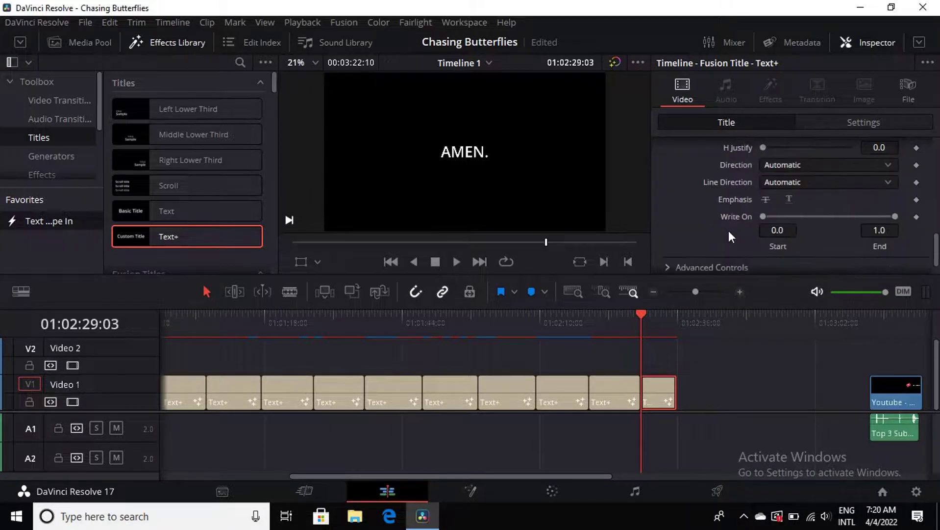
{"action": "scroll", "coordinate": [731, 237], "scroll_direction": "down", "scroll_amount": 1}
{"action": "left_click_drag", "start_coordinate": [673, 389], "coordinate": [687, 389]}
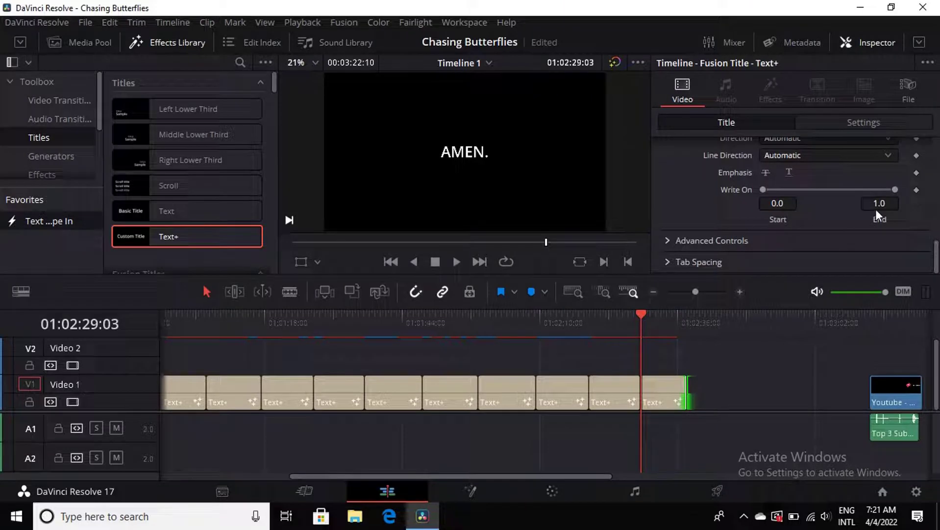
{"action": "key", "text": "ctrl+s"}
Keyframe the AMEN. title's Write On End from 0.0 at its start to nearly 1.0 at its end
{"action": "left_click", "coordinate": [916, 189]}
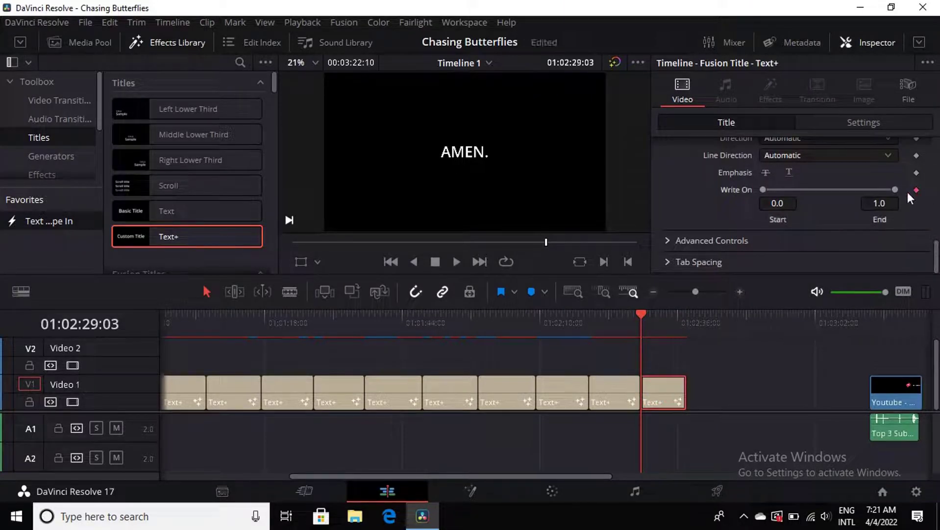
{"action": "left_click_drag", "start_coordinate": [894, 189], "coordinate": [747, 196]}
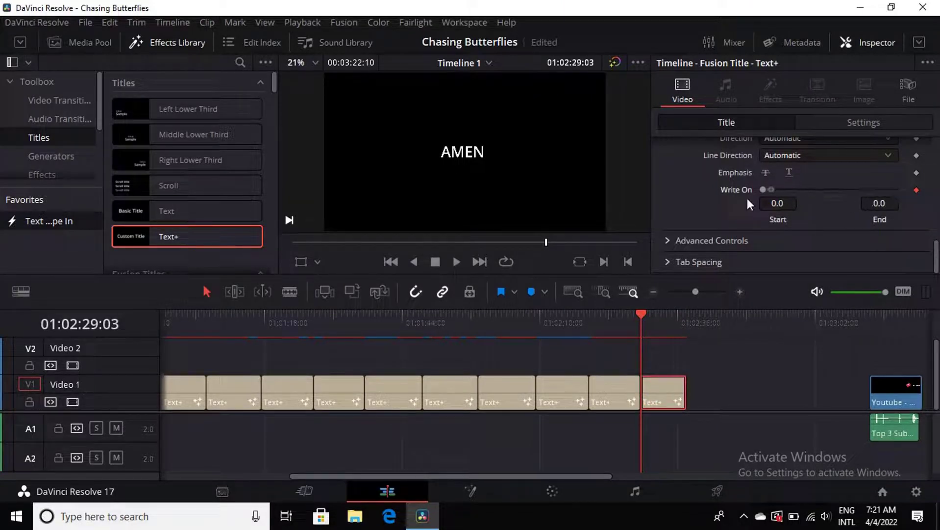
{"action": "left_click", "coordinate": [686, 375]}
{"action": "left_click", "coordinate": [688, 330]}
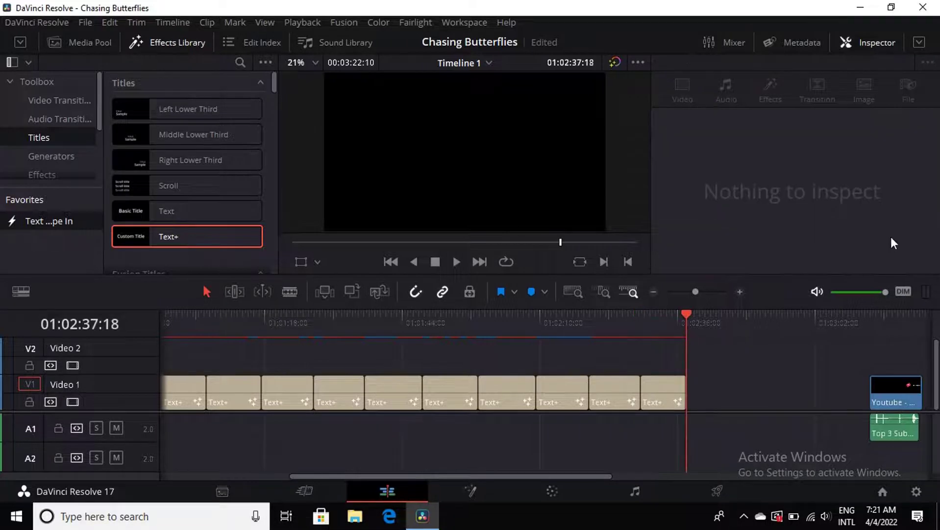
{"action": "left_click", "coordinate": [670, 379]}
{"action": "left_click", "coordinate": [915, 191]}
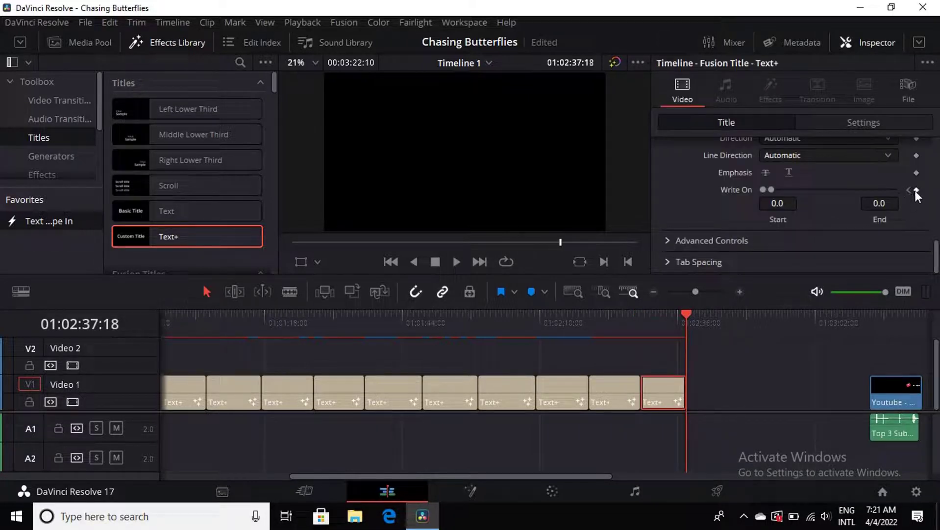
{"action": "left_click_drag", "start_coordinate": [774, 191], "coordinate": [893, 190]}
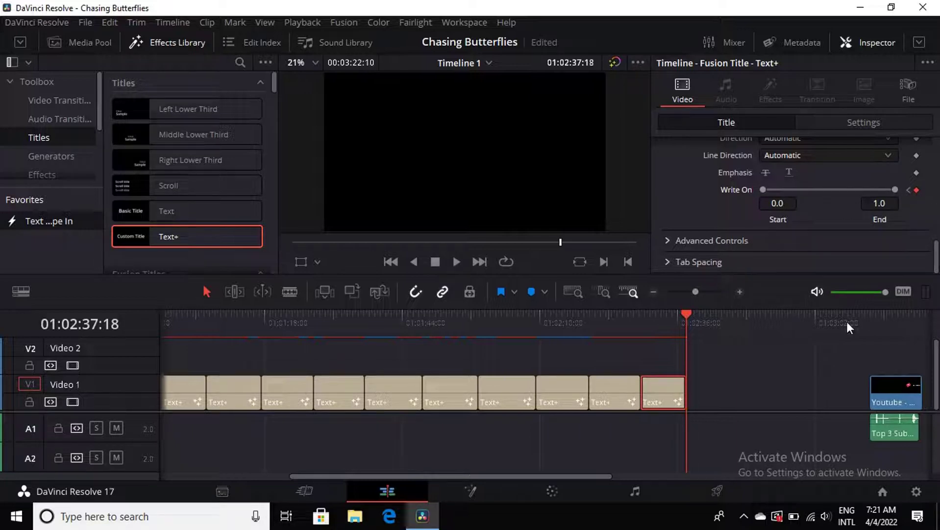
{"action": "left_click", "coordinate": [761, 354]}
{"action": "left_click", "coordinate": [884, 407]}
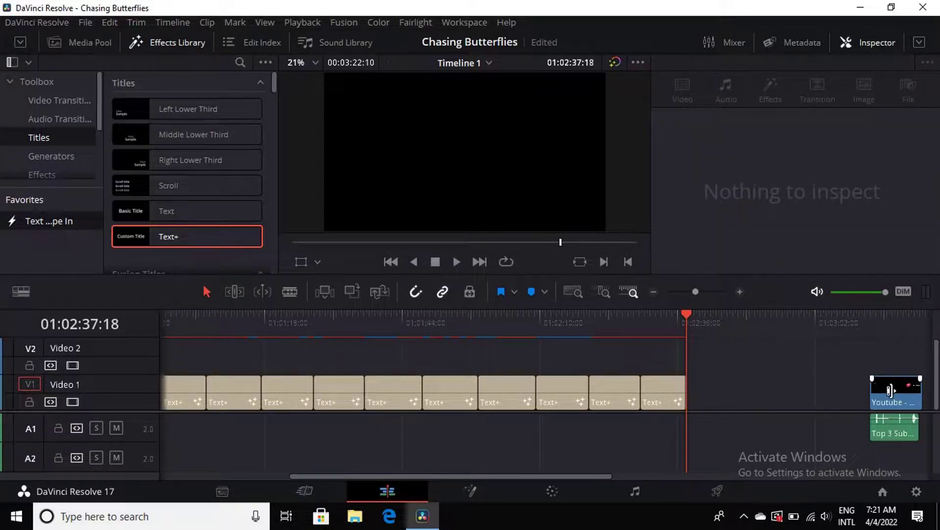
Slide the Youtube video and audio left against the titles, then load the typewriter sound effect for preview
{"action": "left_click", "coordinate": [893, 424]}
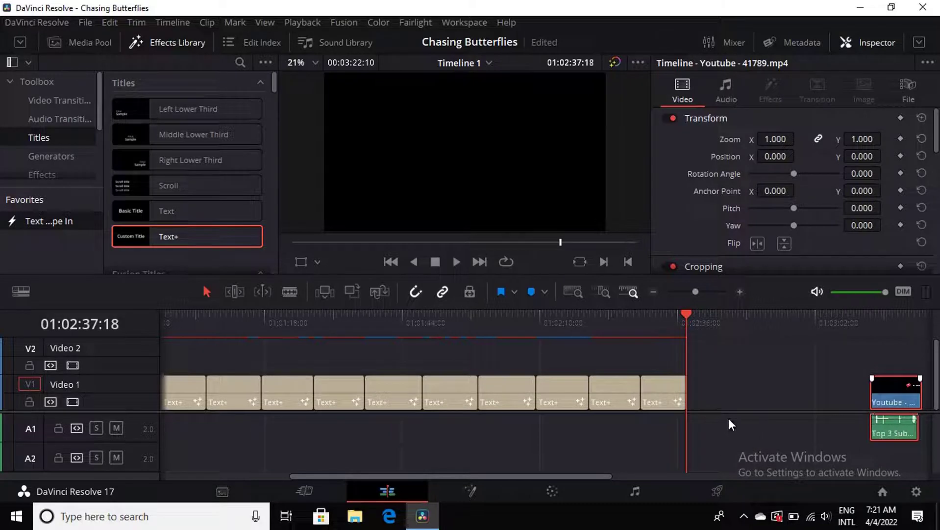
{"action": "left_click_drag", "start_coordinate": [884, 428], "coordinate": [701, 425]}
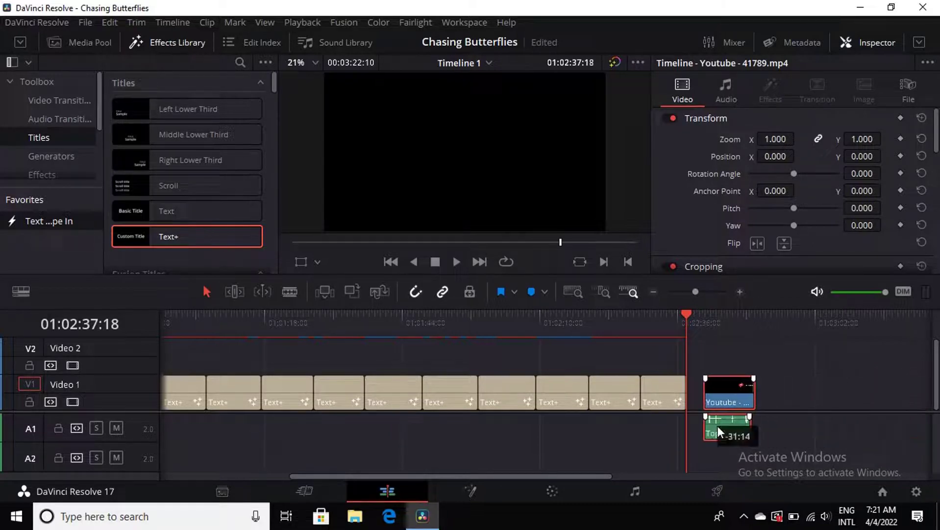
{"action": "left_click", "coordinate": [92, 44]}
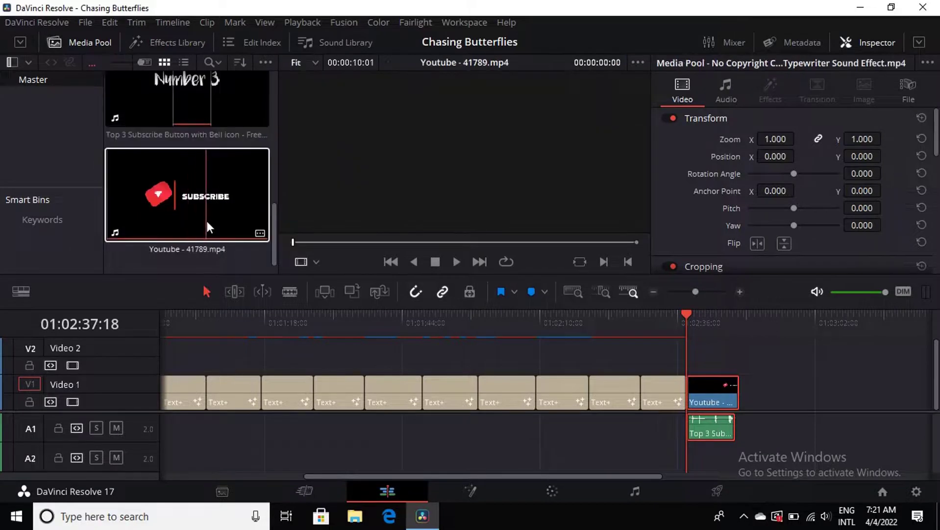
{"action": "scroll", "coordinate": [200, 211], "scroll_direction": "up", "scroll_amount": 3}
{"action": "scroll", "coordinate": [199, 206], "scroll_direction": "up", "scroll_amount": 2}
{"action": "double_click", "coordinate": [198, 206]}
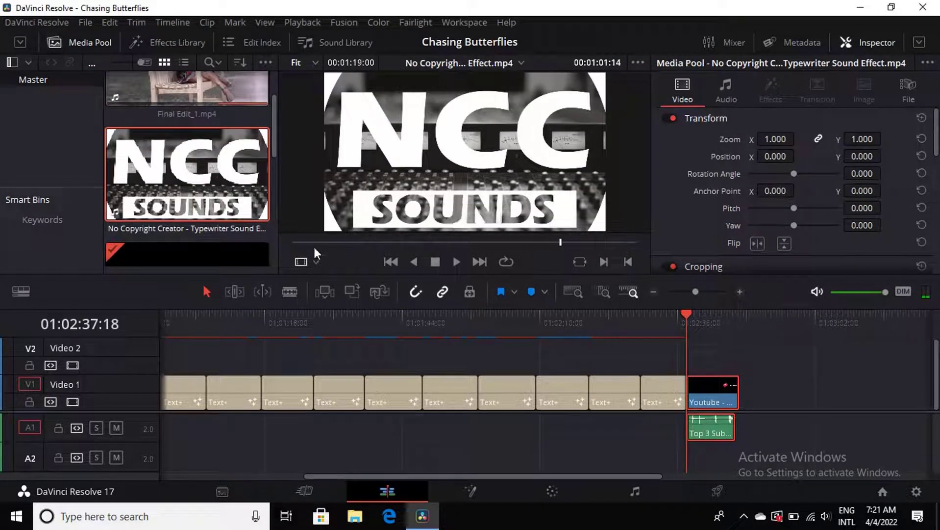
{"action": "left_click", "coordinate": [292, 242]}
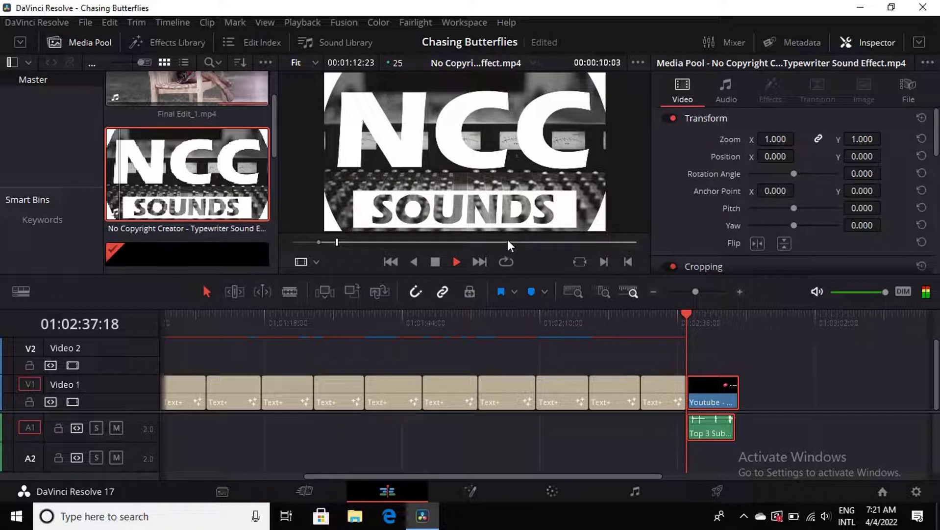
{"action": "left_click", "coordinate": [829, 516]}
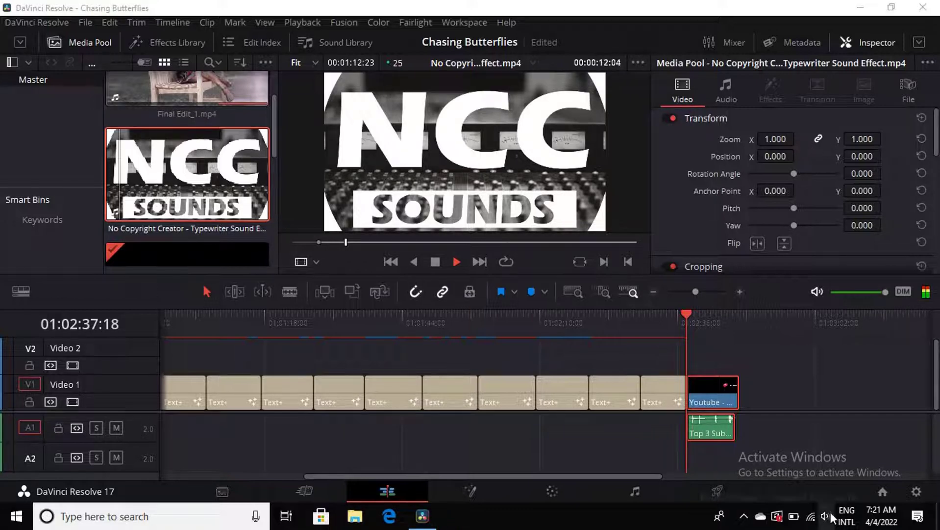
Preview the typewriter sound effect in the source viewer and drop its audio onto track A1
{"action": "scroll", "coordinate": [832, 516], "scroll_direction": "up", "scroll_amount": 1}
{"action": "scroll", "coordinate": [832, 515], "scroll_direction": "up", "scroll_amount": 1}
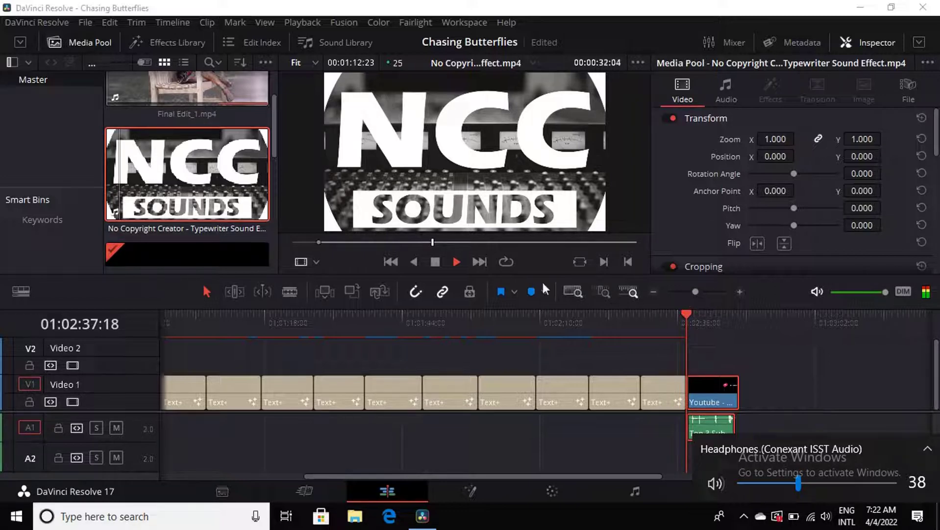
{"action": "left_click_drag", "start_coordinate": [439, 239], "coordinate": [582, 238]}
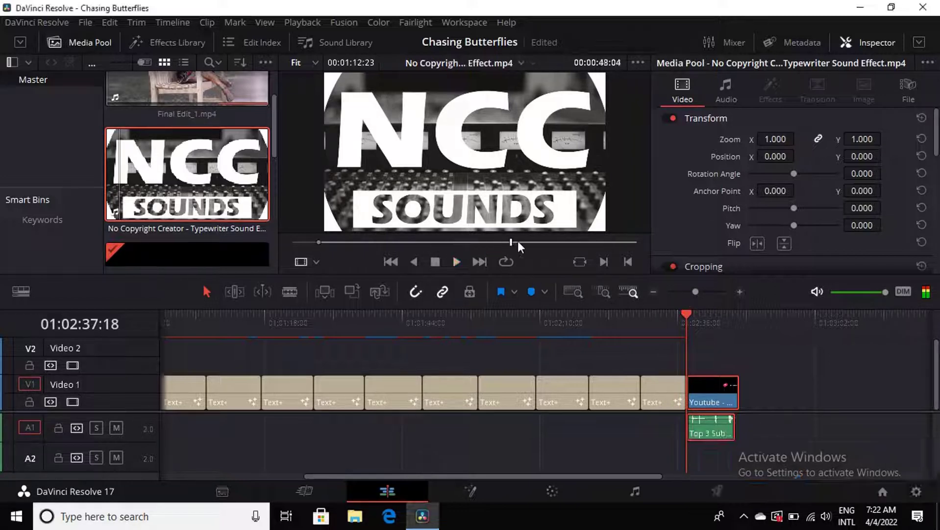
{"action": "left_click", "coordinate": [457, 262]}
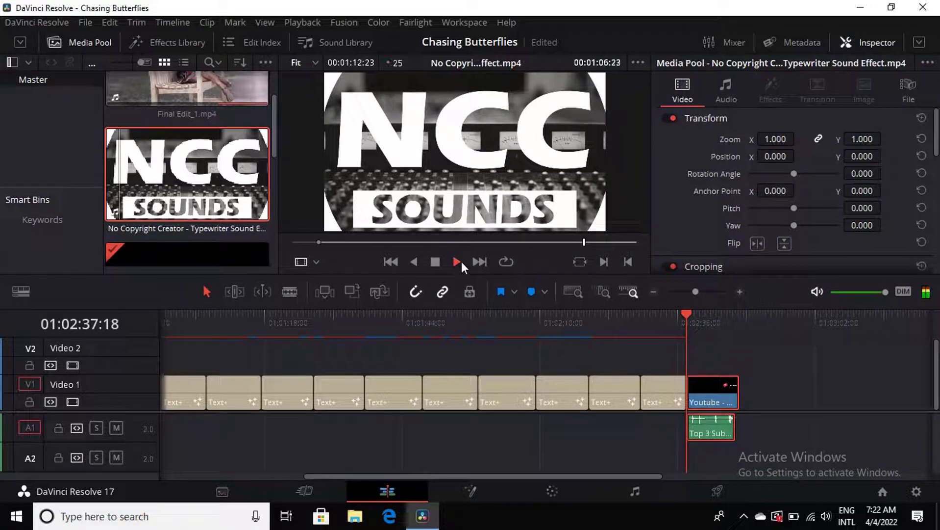
{"action": "left_click_drag", "start_coordinate": [588, 240], "coordinate": [584, 240]}
{"action": "left_click", "coordinate": [435, 263]}
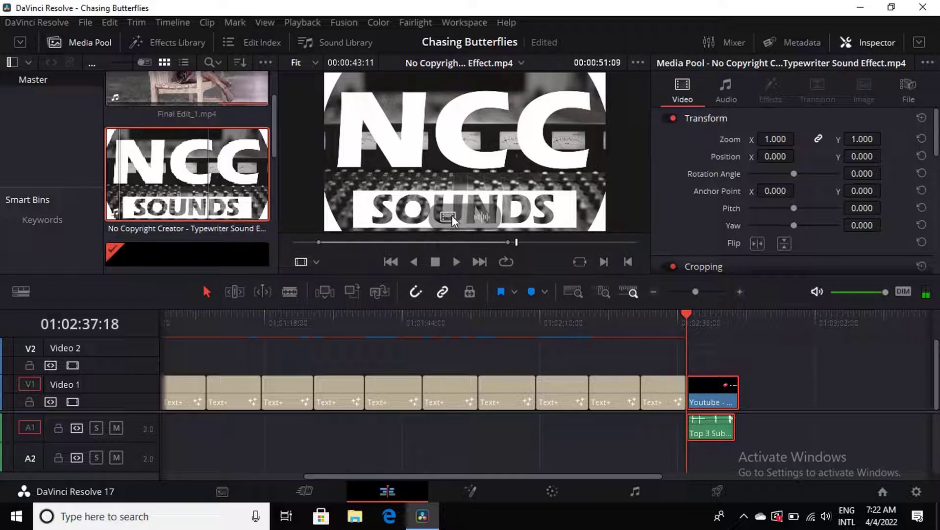
{"action": "left_click_drag", "start_coordinate": [482, 218], "coordinate": [303, 427]}
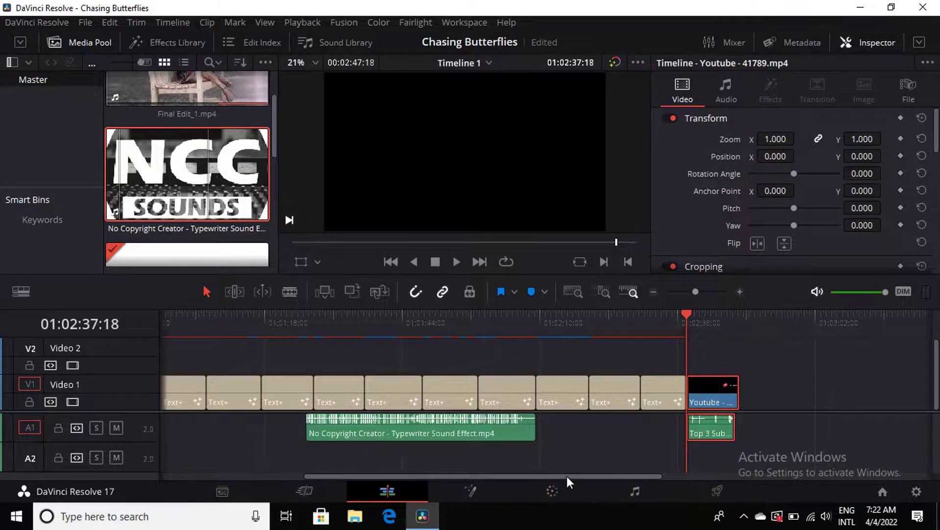
Slide the typewriter audio left beneath the opening Text+ titles and return to the timeline start
{"action": "left_click_drag", "start_coordinate": [566, 475], "coordinate": [307, 453]}
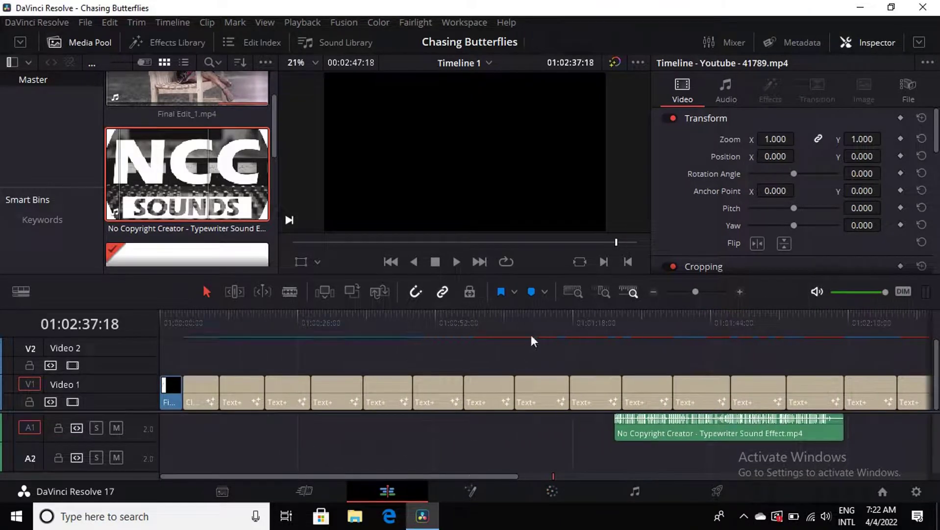
{"action": "left_click_drag", "start_coordinate": [695, 291], "coordinate": [693, 290]}
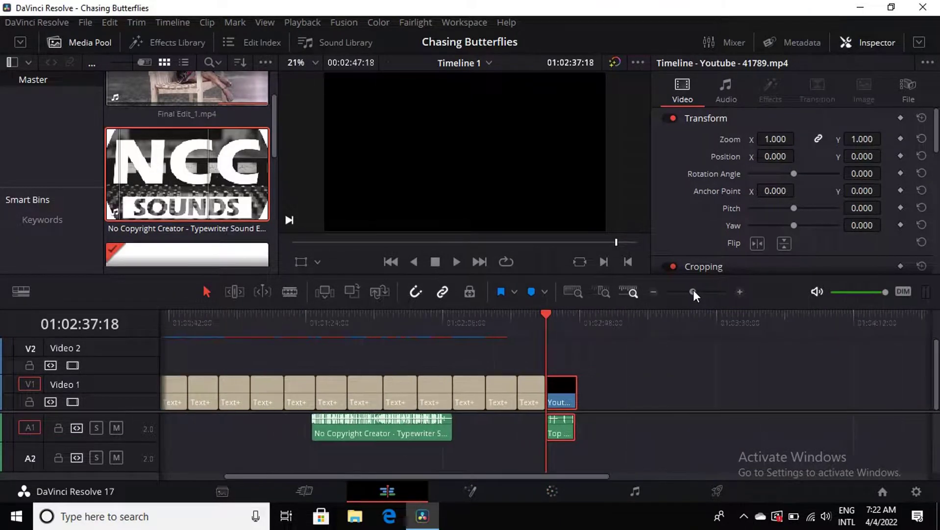
{"action": "left_click_drag", "start_coordinate": [505, 477], "coordinate": [310, 472]}
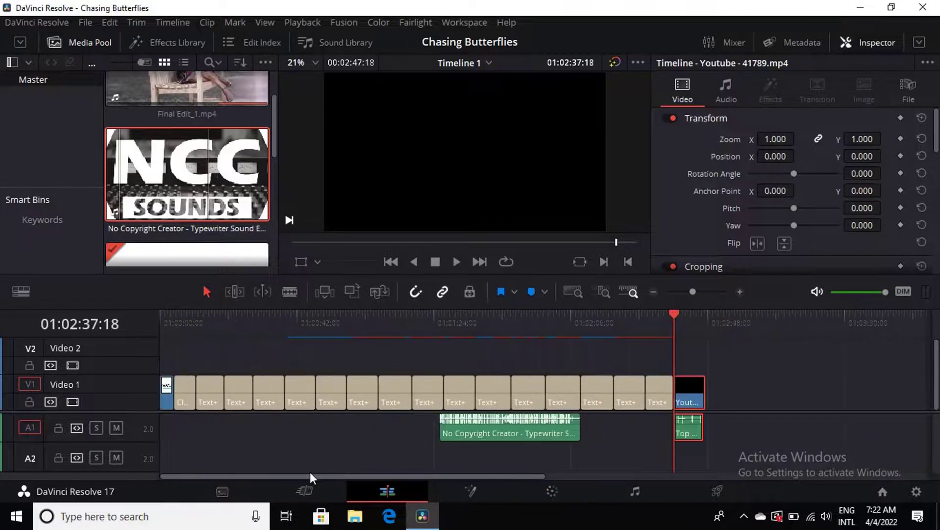
{"action": "left_click_drag", "start_coordinate": [521, 430], "coordinate": [279, 430]}
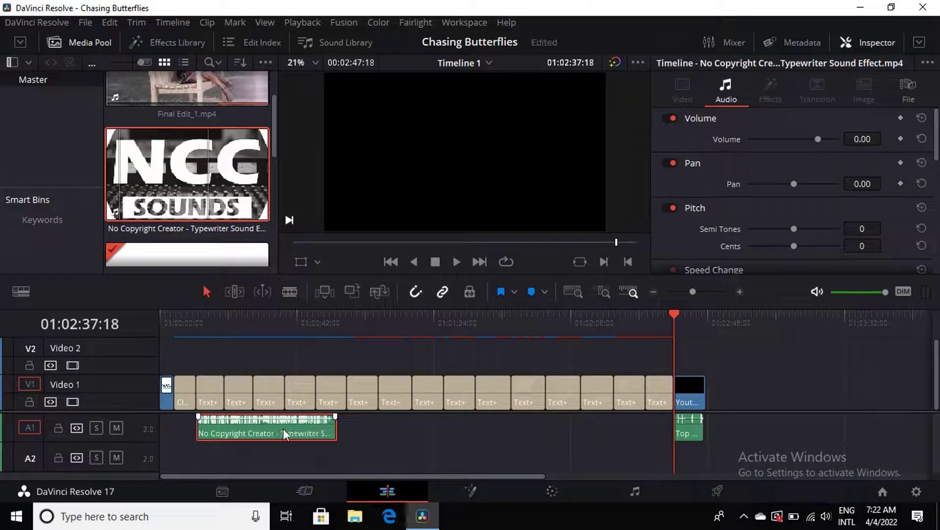
{"action": "left_click", "coordinate": [161, 313]}
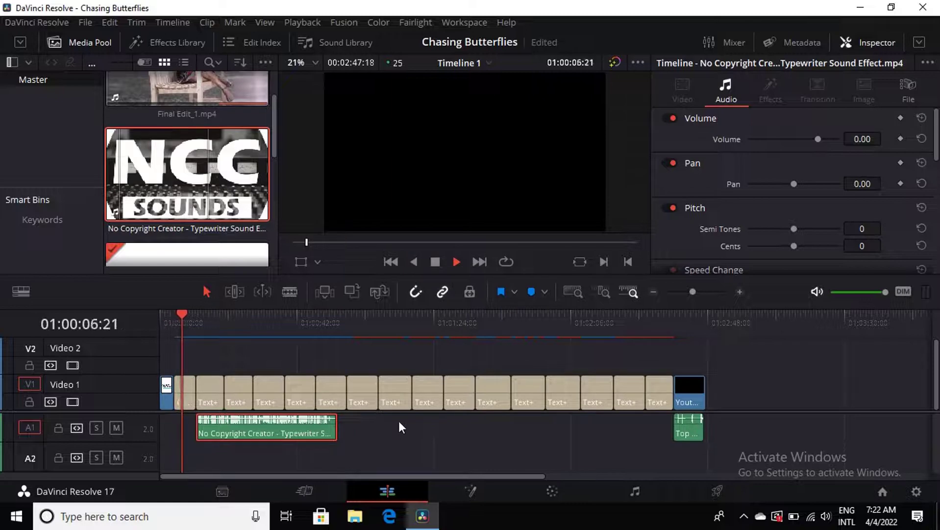
{"action": "scroll", "coordinate": [568, 188], "scroll_direction": "up", "scroll_amount": 1}
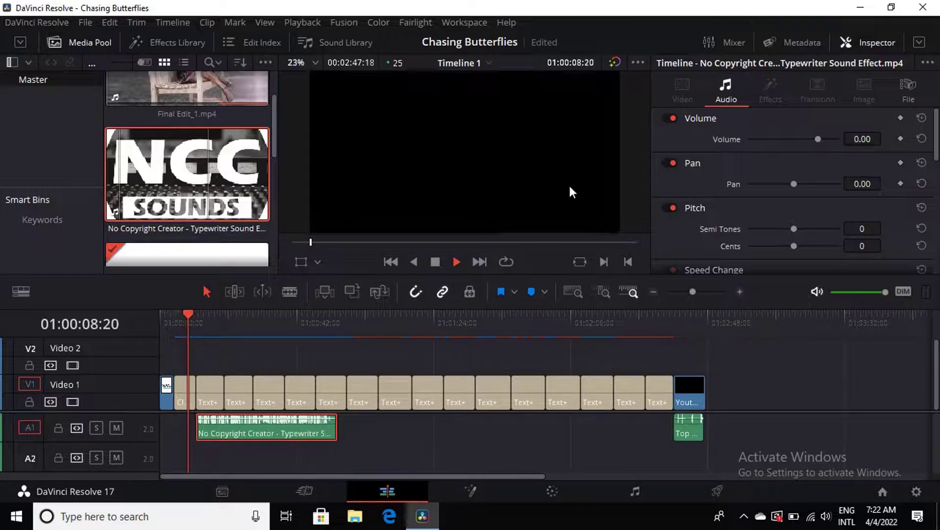
{"action": "left_click", "coordinate": [182, 395]}
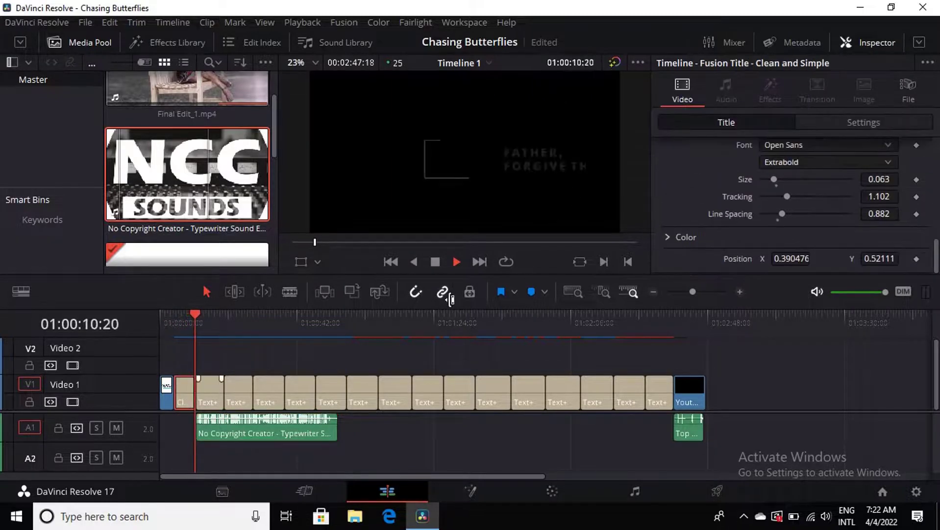
{"action": "scroll", "coordinate": [723, 184], "scroll_direction": "down", "scroll_amount": 2}
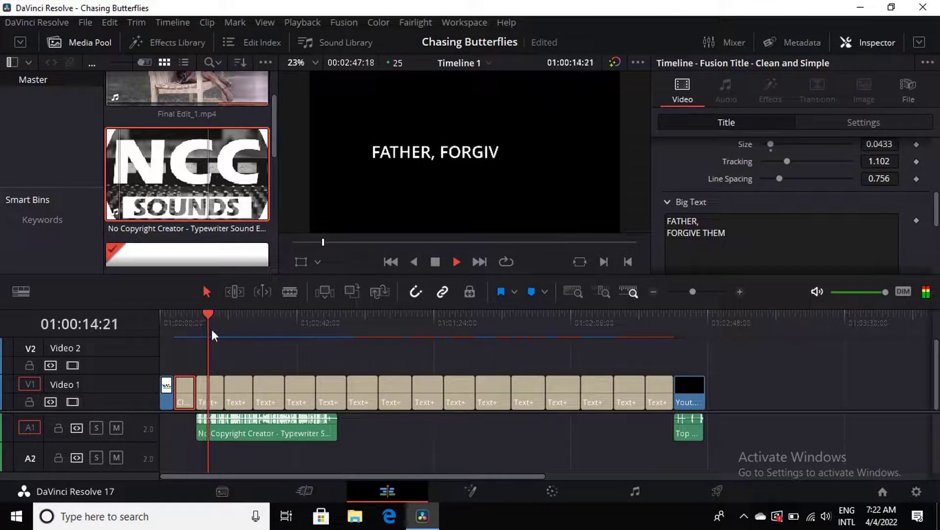
{"action": "left_click_drag", "start_coordinate": [206, 313], "coordinate": [197, 313]}
{"action": "left_click", "coordinate": [176, 312]}
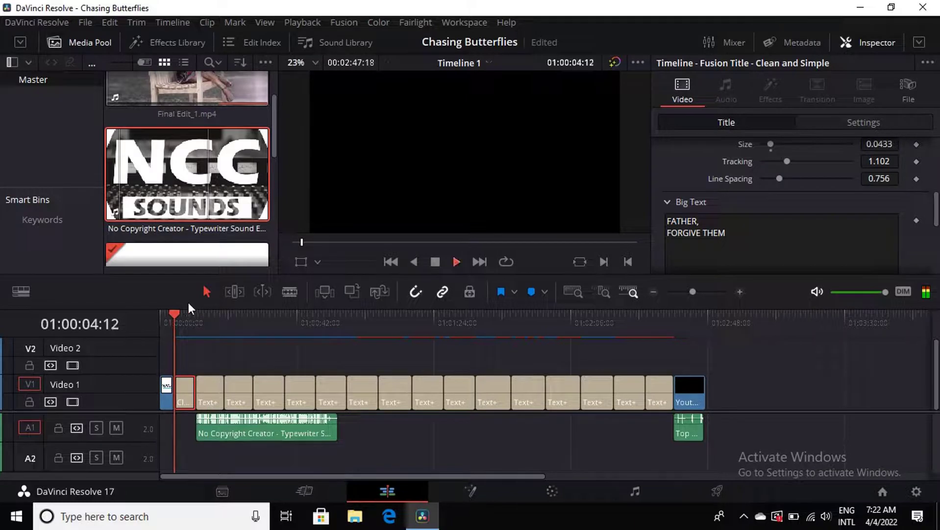
{"action": "key", "text": "space"}
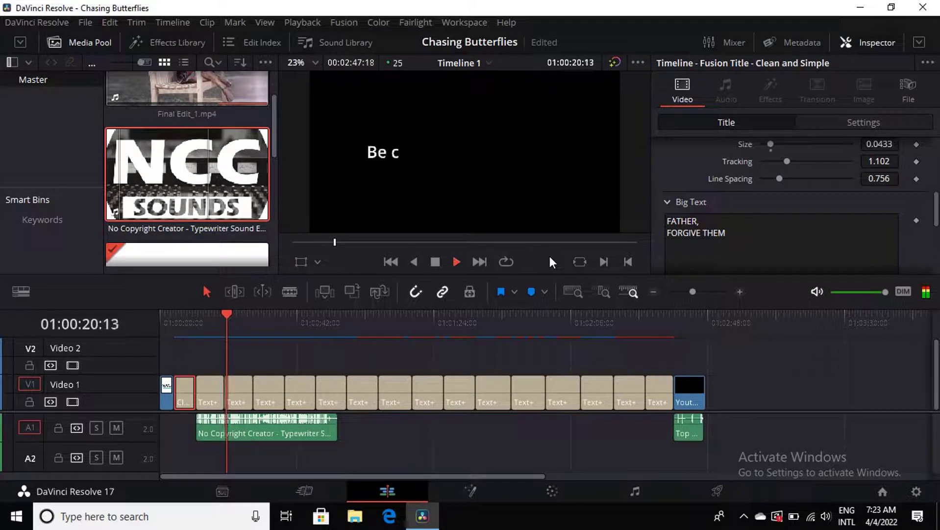
{"action": "left_click", "coordinate": [257, 429]}
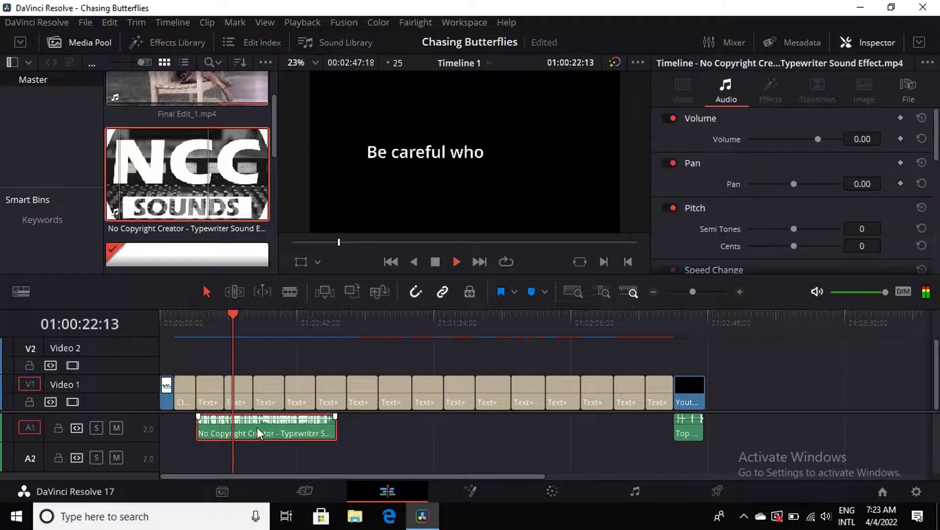
{"action": "left_click", "coordinate": [435, 262]}
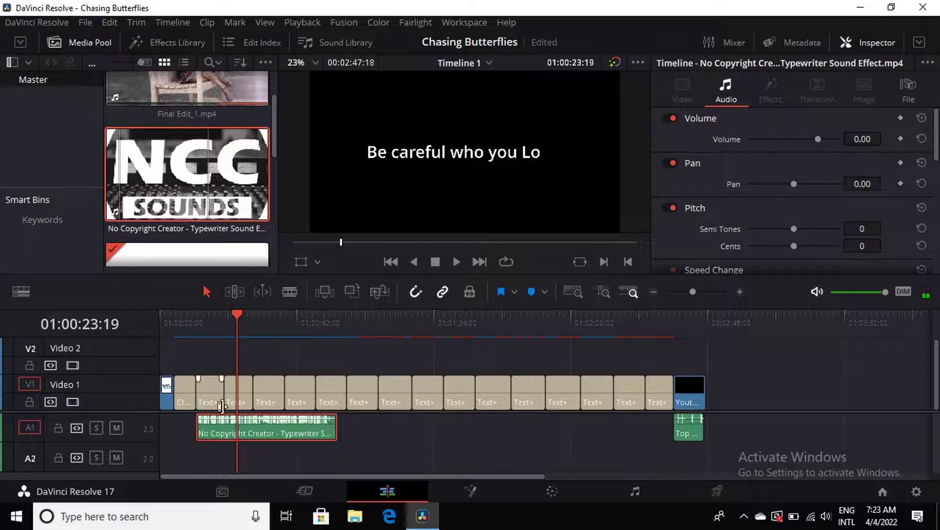
{"action": "left_click_drag", "start_coordinate": [248, 317], "coordinate": [203, 305]}
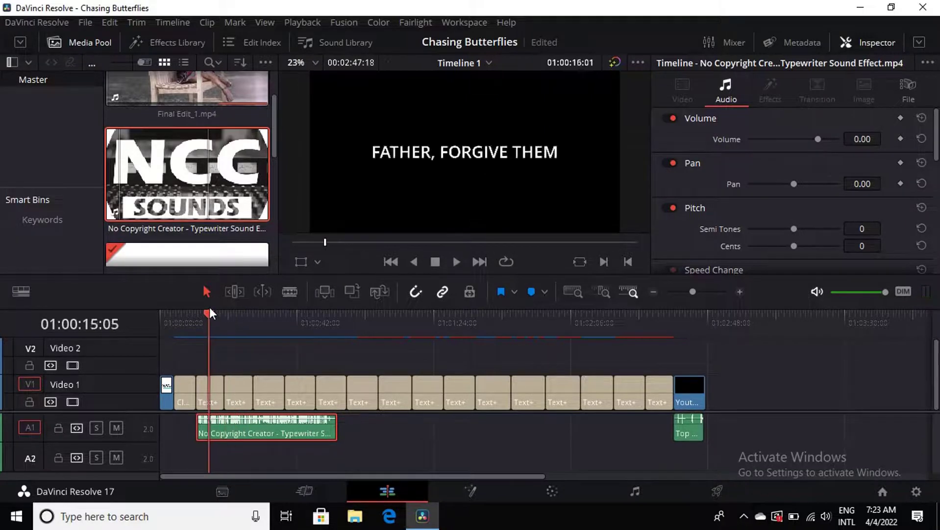
{"action": "left_click", "coordinate": [457, 263]}
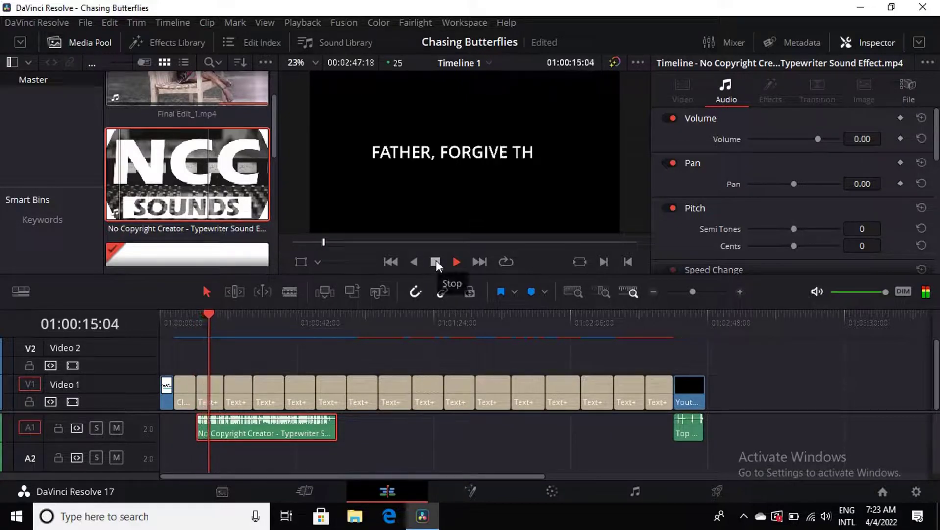
{"action": "left_click", "coordinate": [435, 262]}
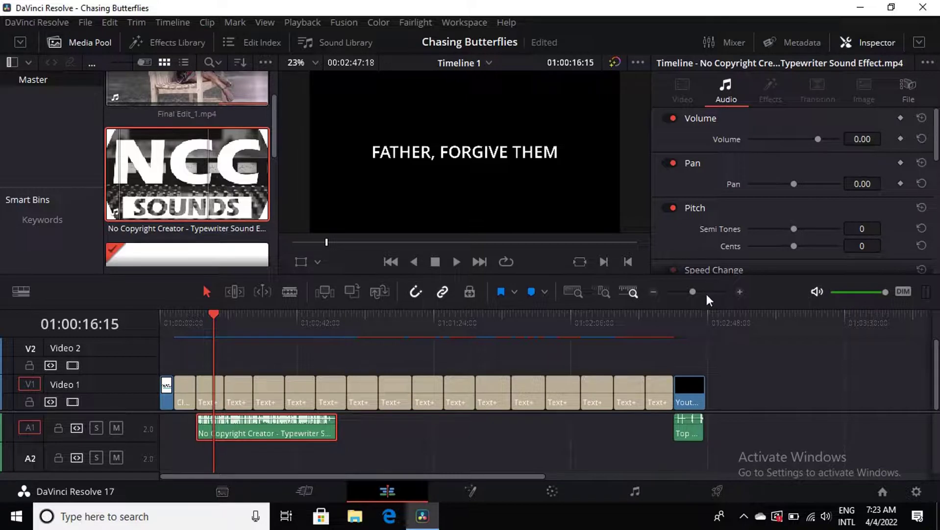
Move the cut between the first two Text+ titles to the playhead and play to check timing
{"action": "left_click_drag", "start_coordinate": [693, 291], "coordinate": [702, 292]}
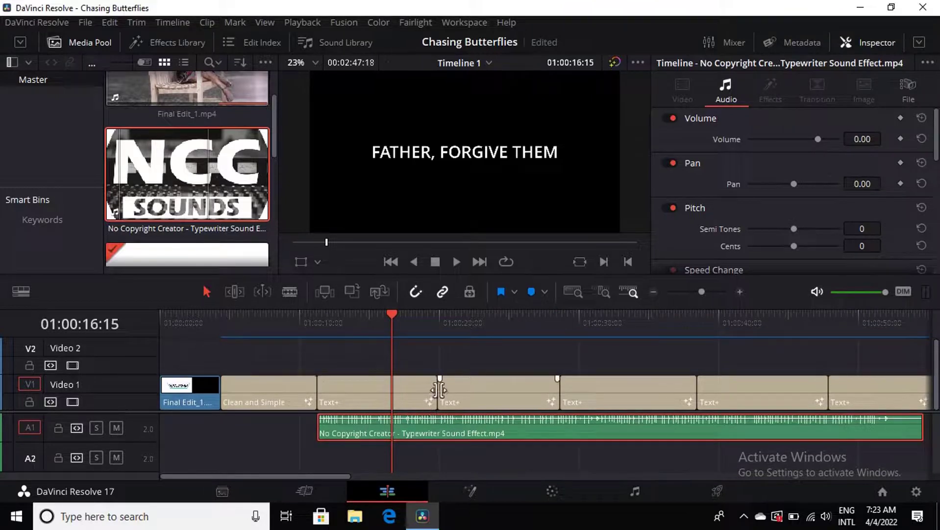
{"action": "left_click_drag", "start_coordinate": [438, 390], "coordinate": [392, 391]}
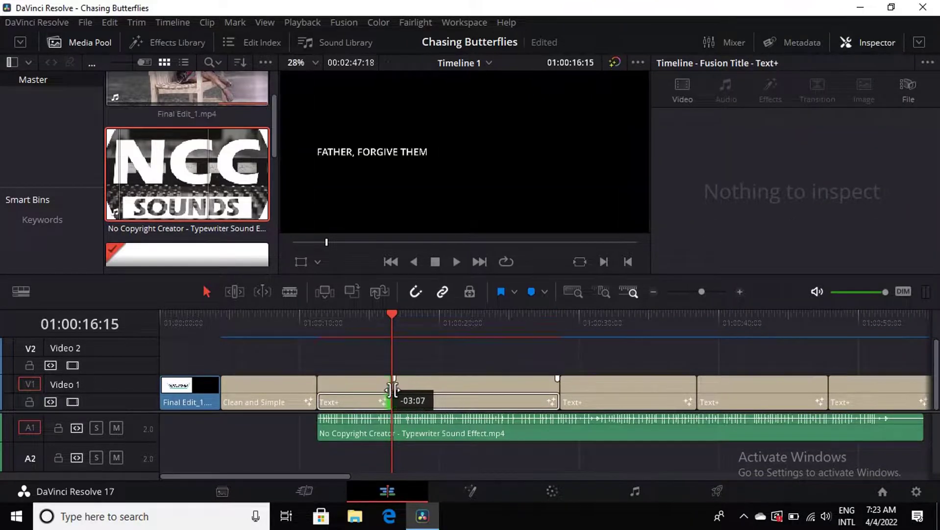
{"action": "left_click_drag", "start_coordinate": [393, 321], "coordinate": [319, 314]}
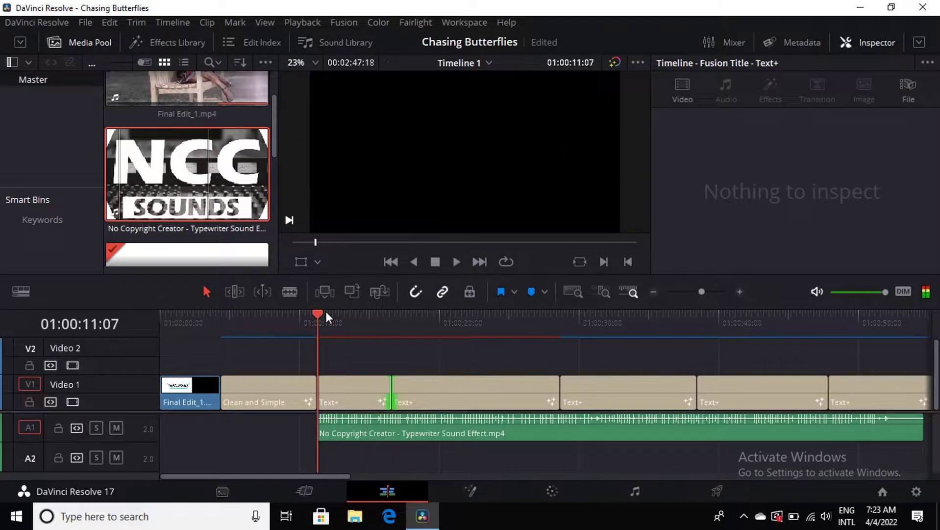
{"action": "left_click", "coordinate": [457, 261]}
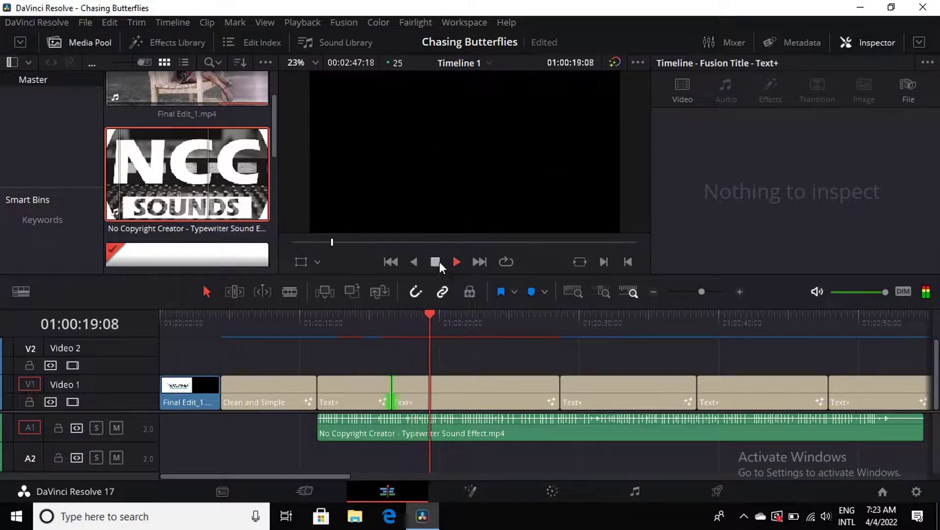
{"action": "left_click", "coordinate": [436, 262]}
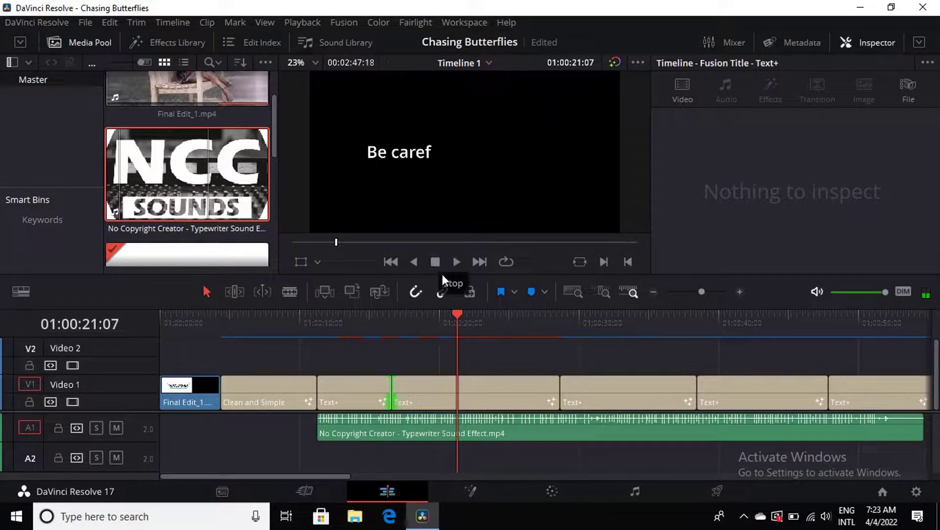
Move the next title cut earlier and replay until 'Be careful' appears
{"action": "left_click_drag", "start_coordinate": [560, 388], "coordinate": [476, 383]}
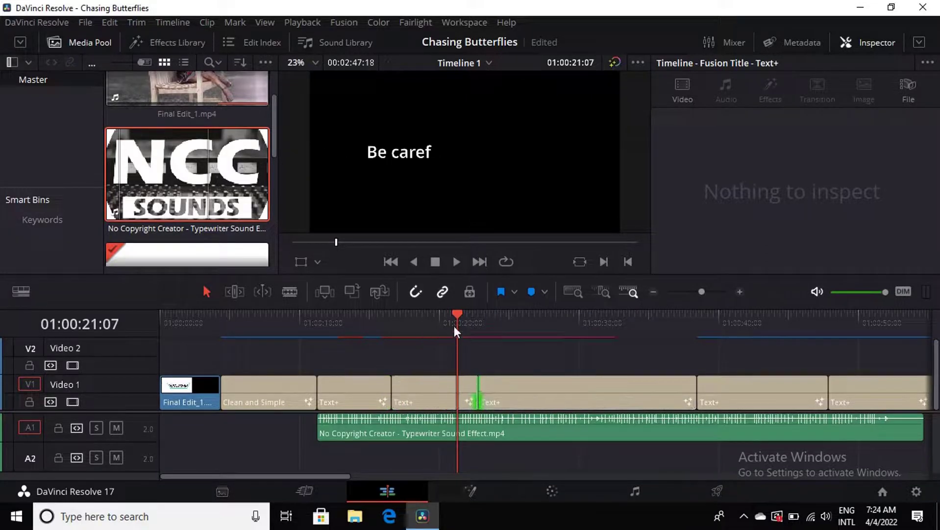
{"action": "left_click_drag", "start_coordinate": [457, 317], "coordinate": [395, 314]}
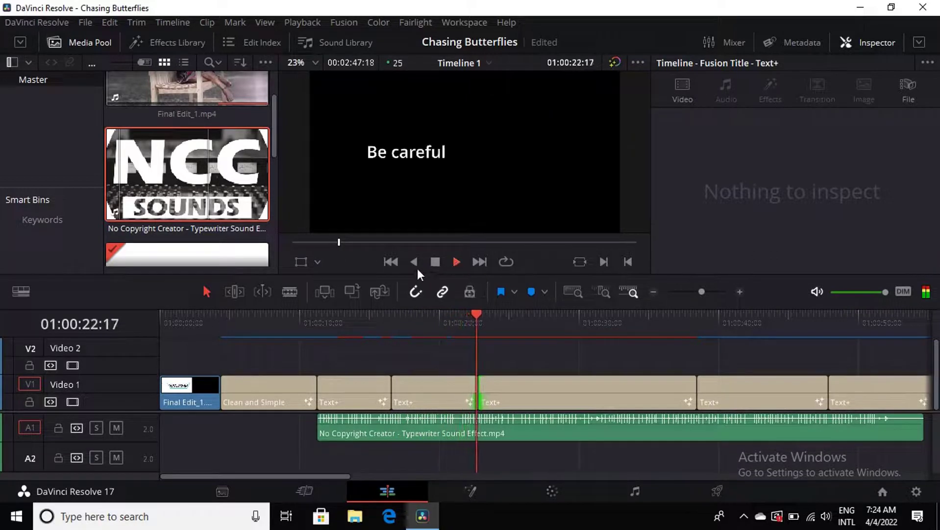
{"action": "left_click", "coordinate": [435, 263]}
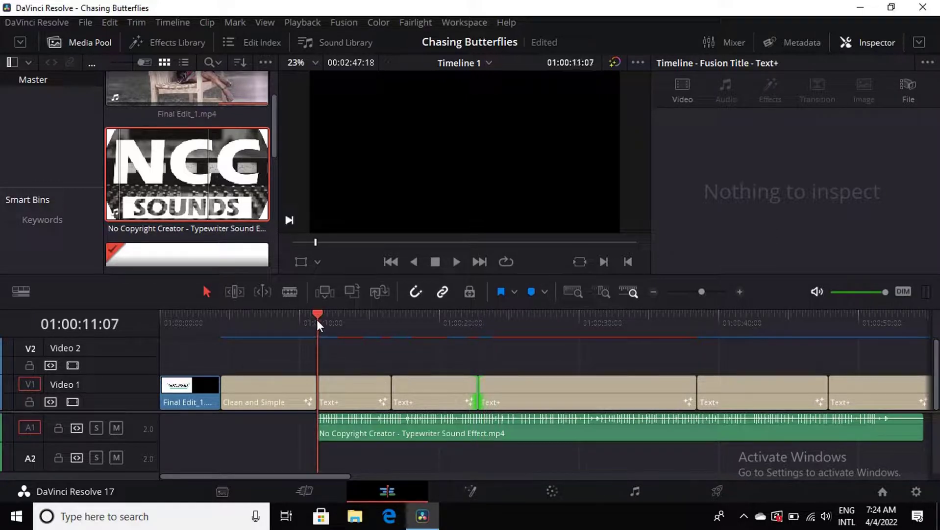
Split the typewriter audio at the end of the first line, shift the second part later, and replay
{"action": "left_click", "coordinate": [455, 262]}
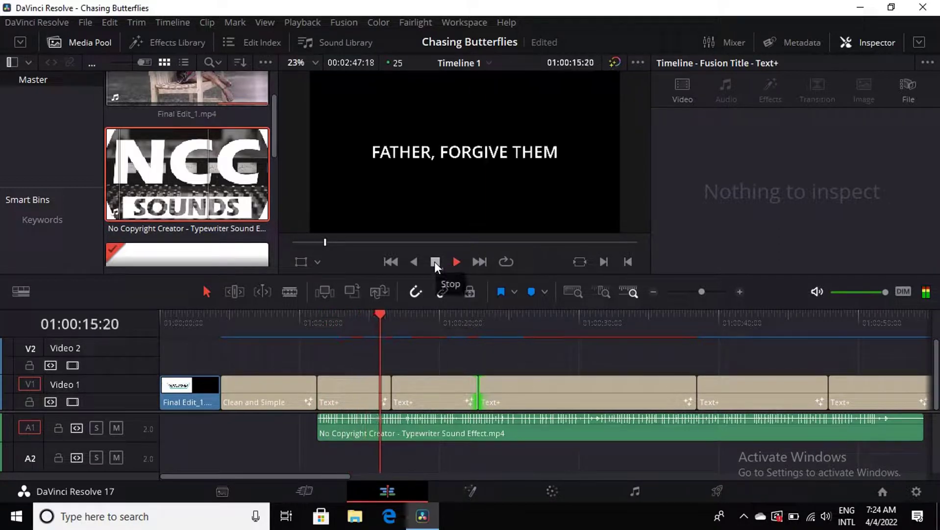
{"action": "left_click", "coordinate": [435, 262]}
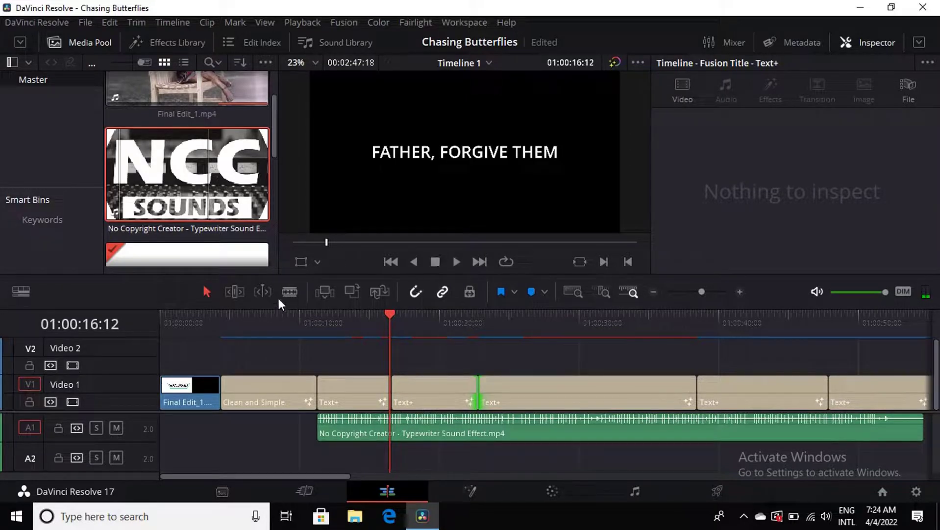
{"action": "left_click", "coordinate": [383, 420]}
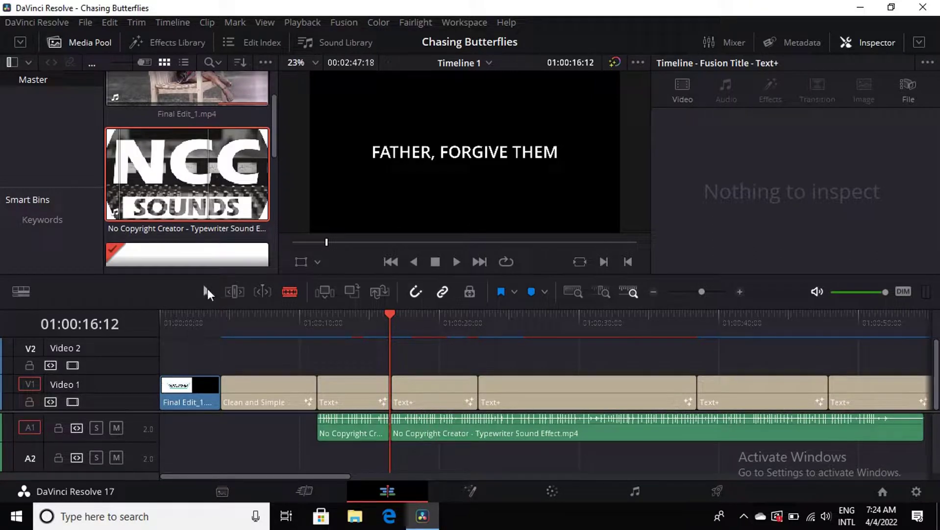
{"action": "left_click", "coordinate": [207, 290]}
{"action": "left_click_drag", "start_coordinate": [460, 434], "coordinate": [478, 436]}
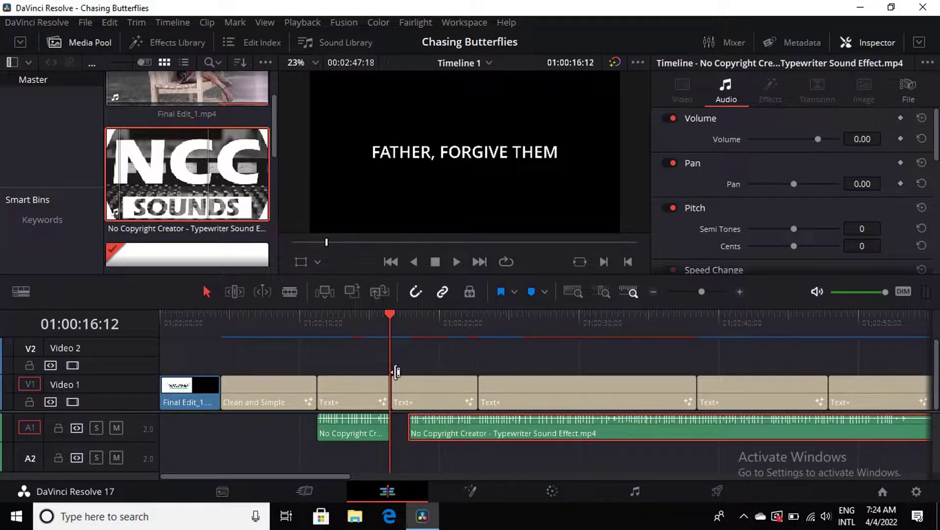
{"action": "left_click_drag", "start_coordinate": [389, 317], "coordinate": [320, 316]}
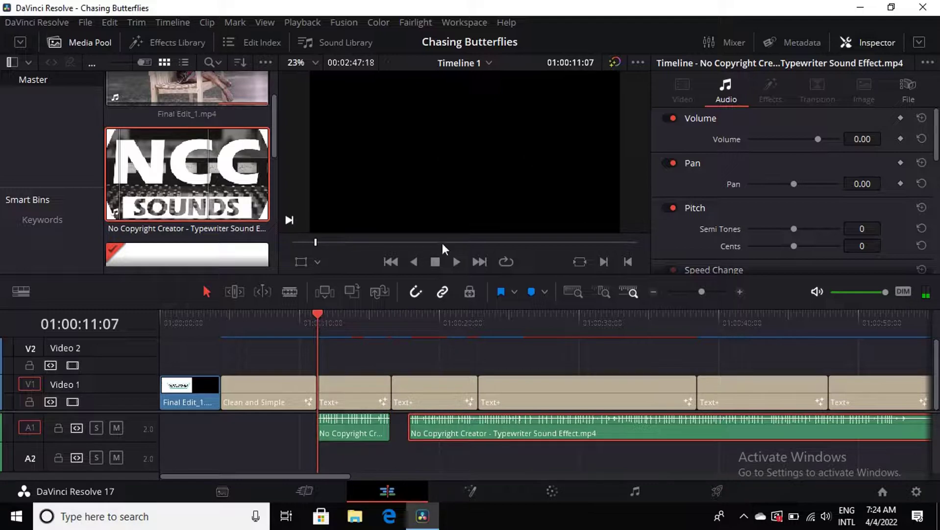
{"action": "left_click", "coordinate": [455, 261]}
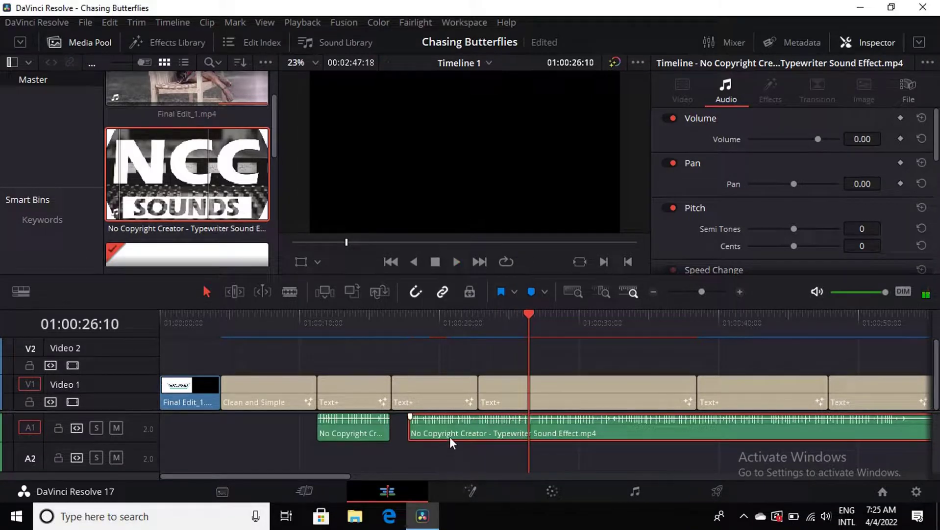
Undo the audio edits, place the NCC typewriter clip on A1 under the first title, and play
{"action": "key", "text": "ctrl+z"}
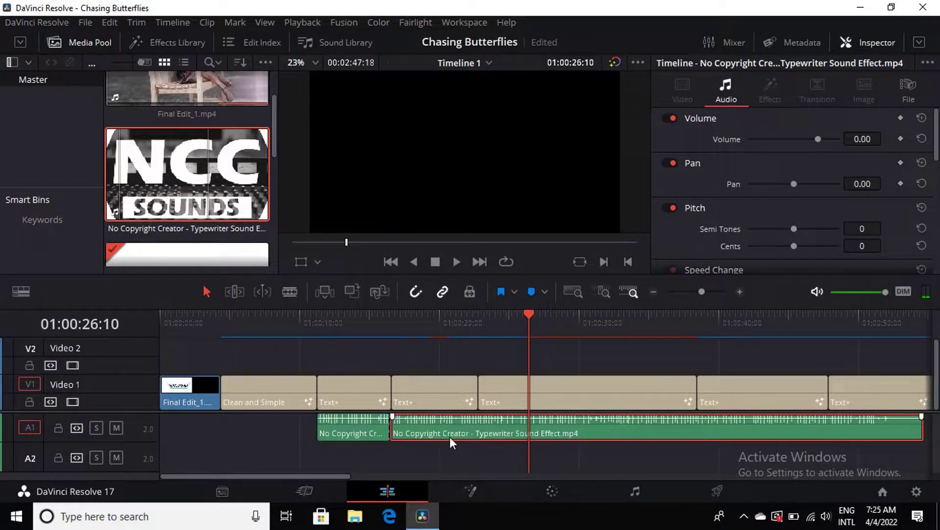
{"action": "key", "text": "ctrl+z"}
{"action": "key", "text": "ctrl+z"}
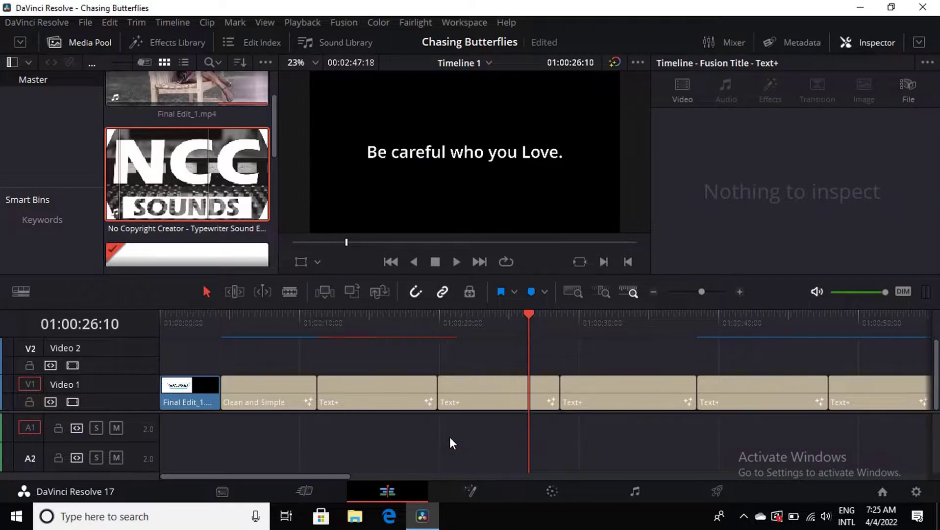
{"action": "double_click", "coordinate": [241, 204]}
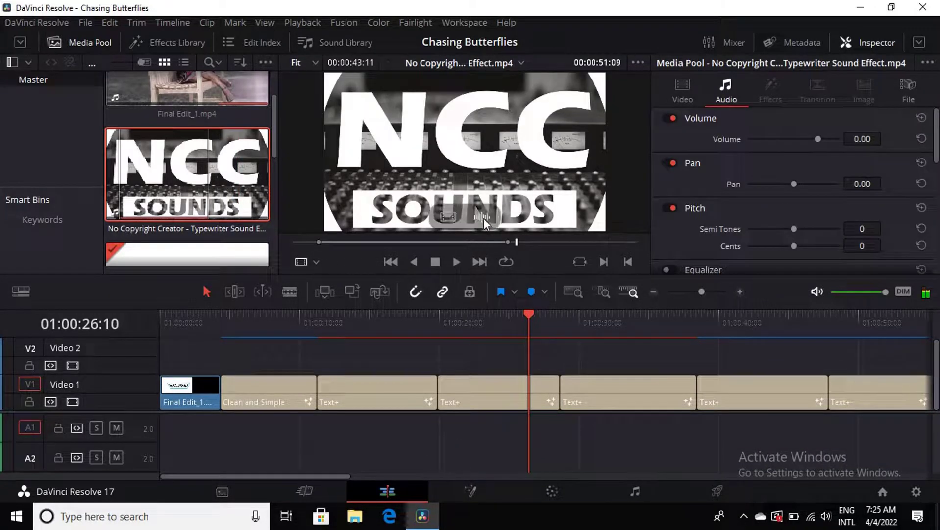
{"action": "left_click_drag", "start_coordinate": [484, 217], "coordinate": [235, 435]}
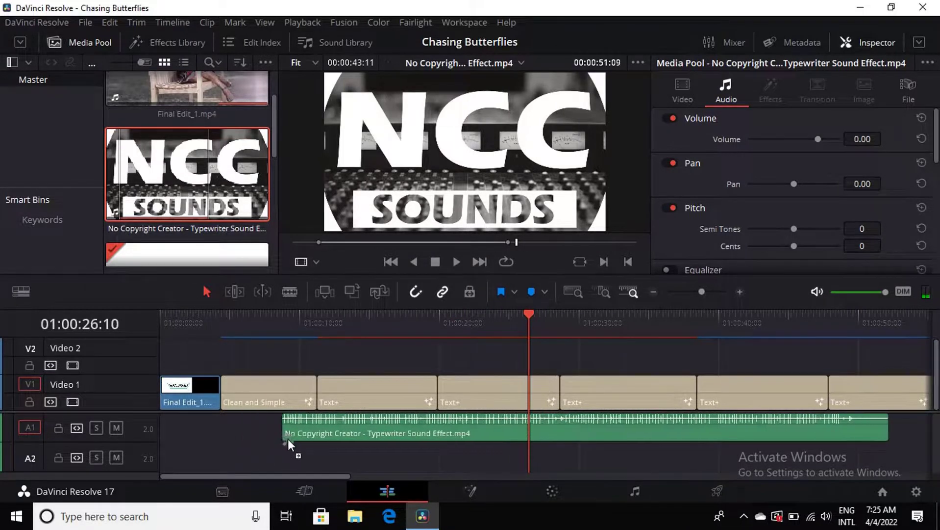
{"action": "left_click_drag", "start_coordinate": [235, 434], "coordinate": [313, 443]}
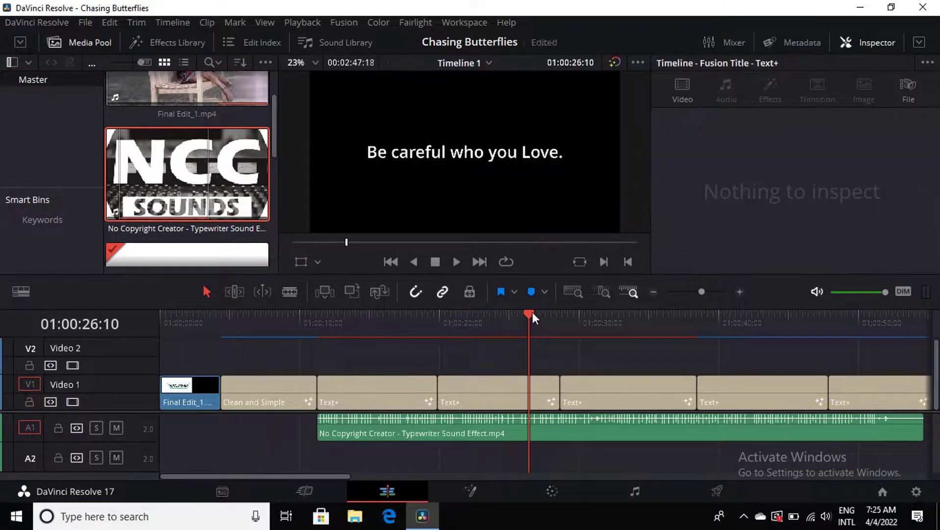
{"action": "left_click_drag", "start_coordinate": [531, 313], "coordinate": [317, 323]}
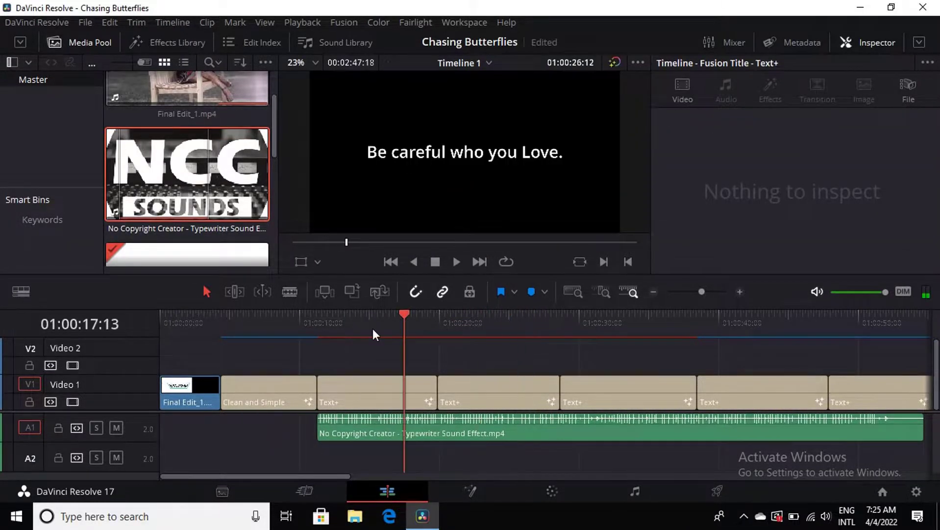
{"action": "left_click", "coordinate": [456, 261]}
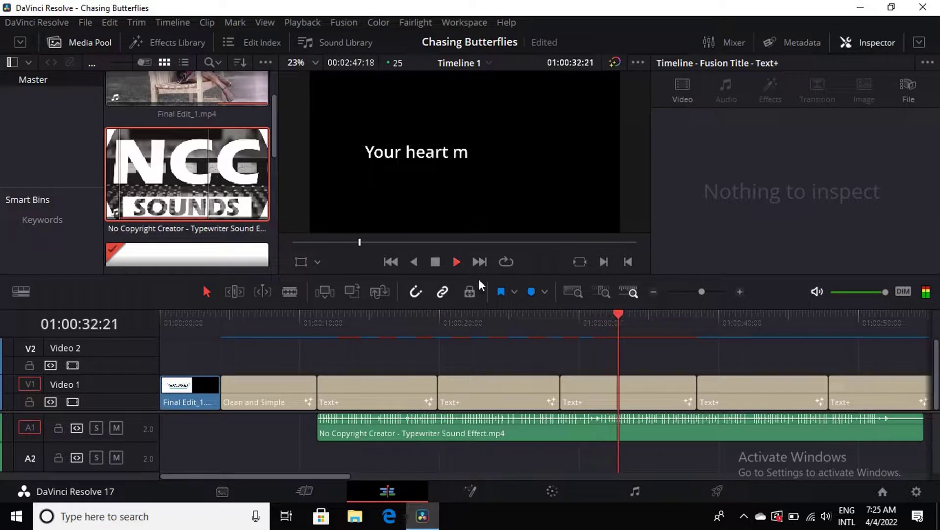
{"action": "key", "text": "space"}
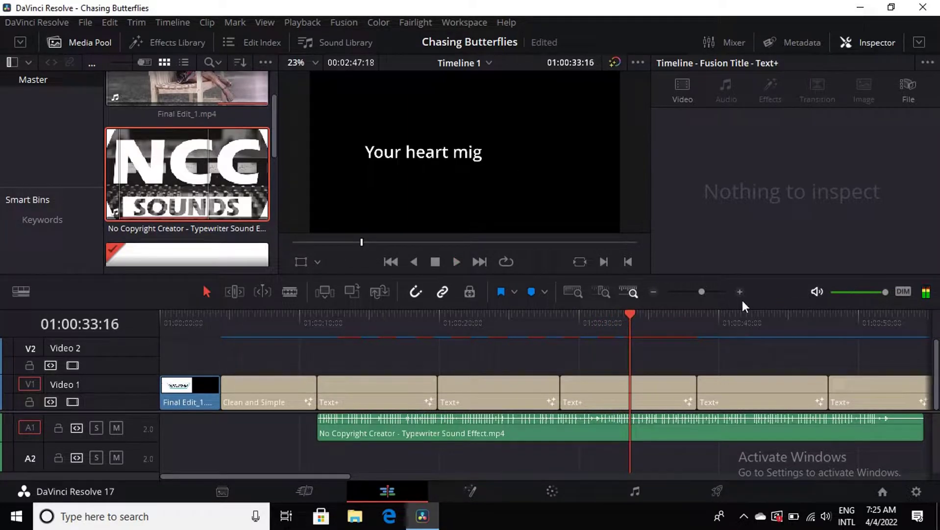
Zoom out and slide the second typewriter clip on A1 back to back under the titles
{"action": "left_click_drag", "start_coordinate": [703, 291], "coordinate": [694, 289]}
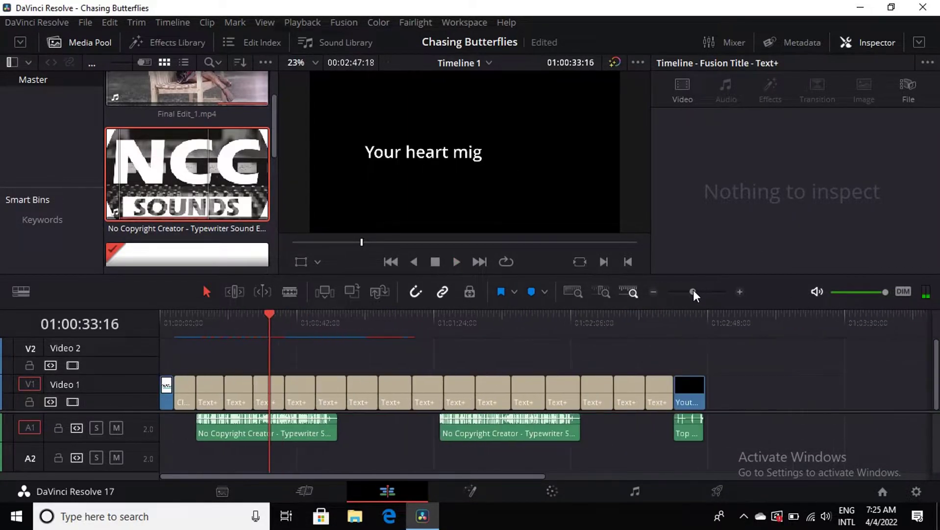
{"action": "mouse_move", "coordinate": [521, 427]}
{"action": "left_mouse_down"}
{"action": "mouse_move", "coordinate": [416, 430]}
{"action": "mouse_move", "coordinate": [570, 425]}
{"action": "mouse_move", "coordinate": [589, 451]}
{"action": "mouse_move", "coordinate": [528, 463]}
{"action": "mouse_move", "coordinate": [673, 427]}
{"action": "left_mouse_up"}
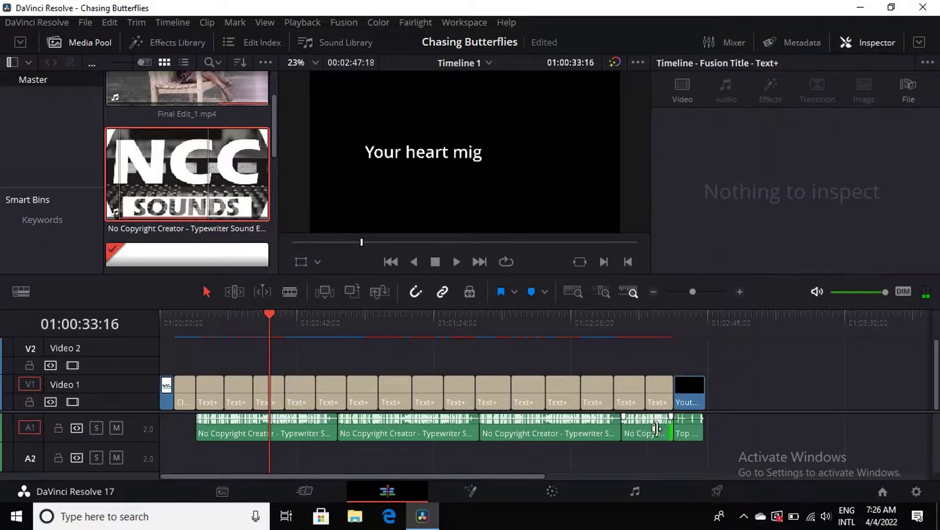
{"action": "double_click", "coordinate": [186, 171]}
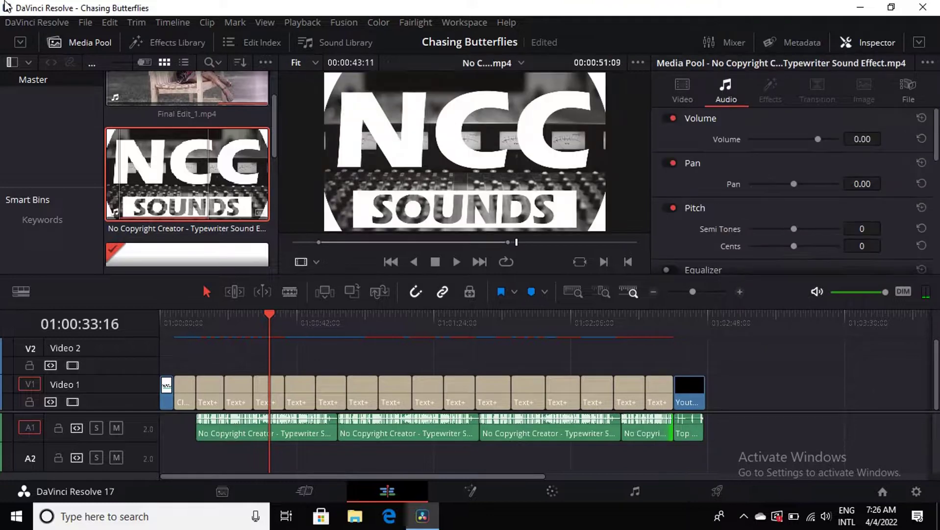
Save the project as 'Father, forgive them' using Save Project As
{"action": "left_click", "coordinate": [85, 22]}
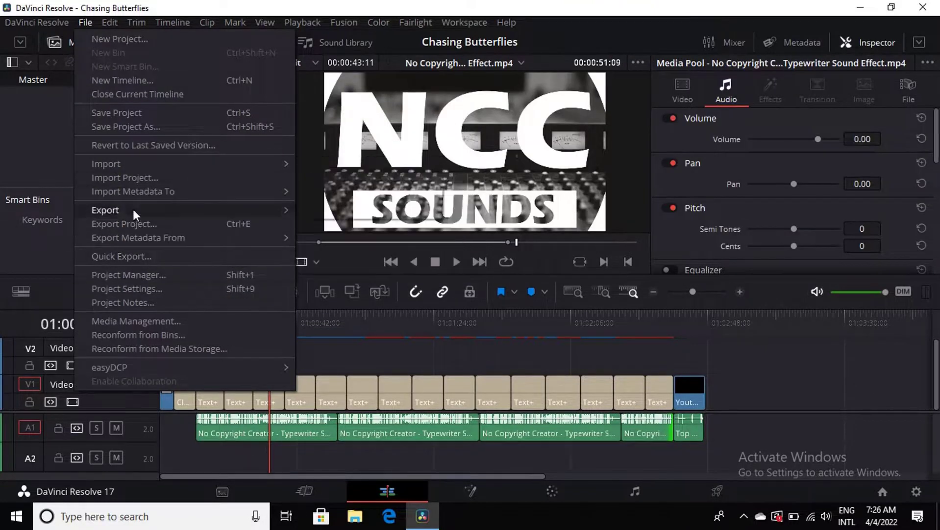
{"action": "left_click", "coordinate": [121, 131]}
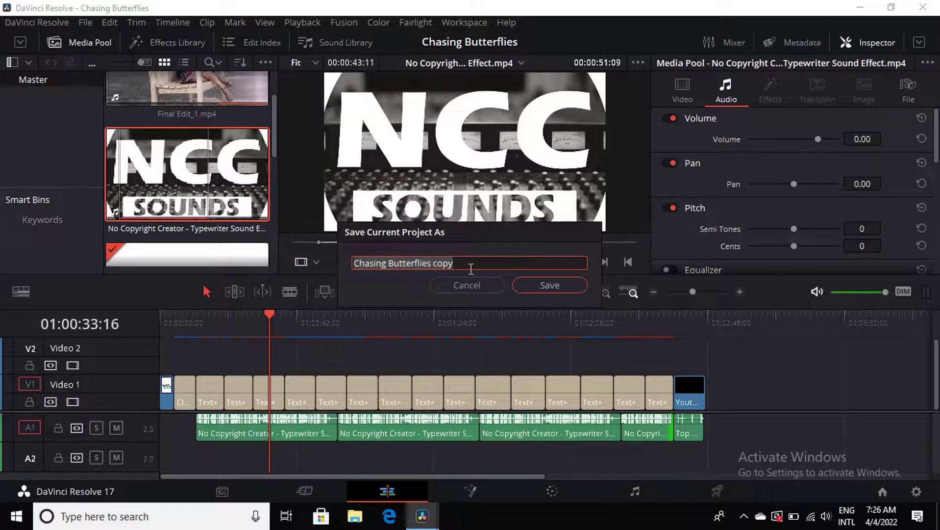
{"action": "type", "text": "Fa"}
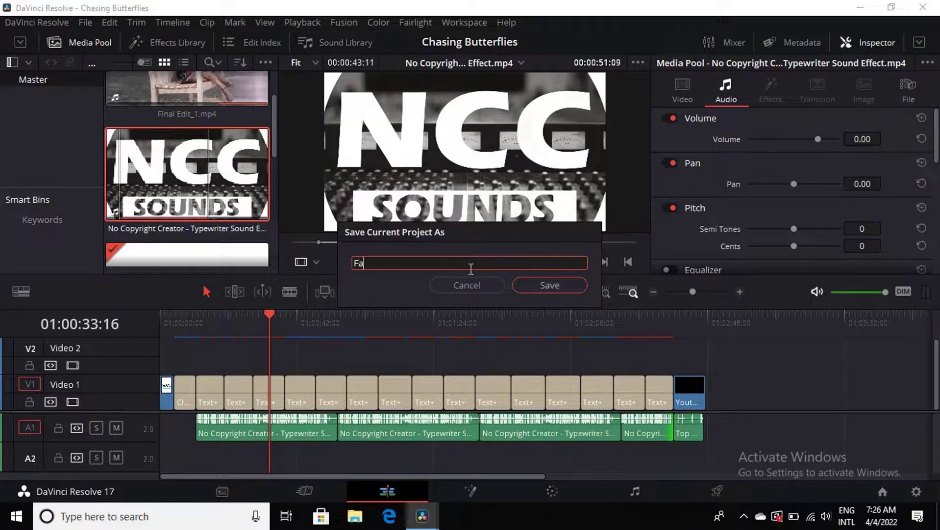
{"action": "type", "text": "ther, for"}
{"action": "type", "text": "give th"}
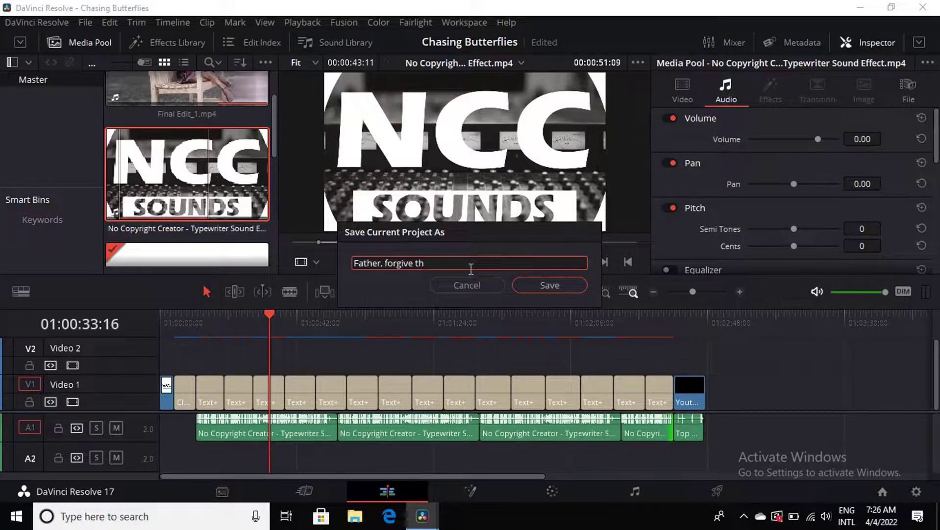
{"action": "type", "text": "em"}
{"action": "left_click", "coordinate": [562, 283]}
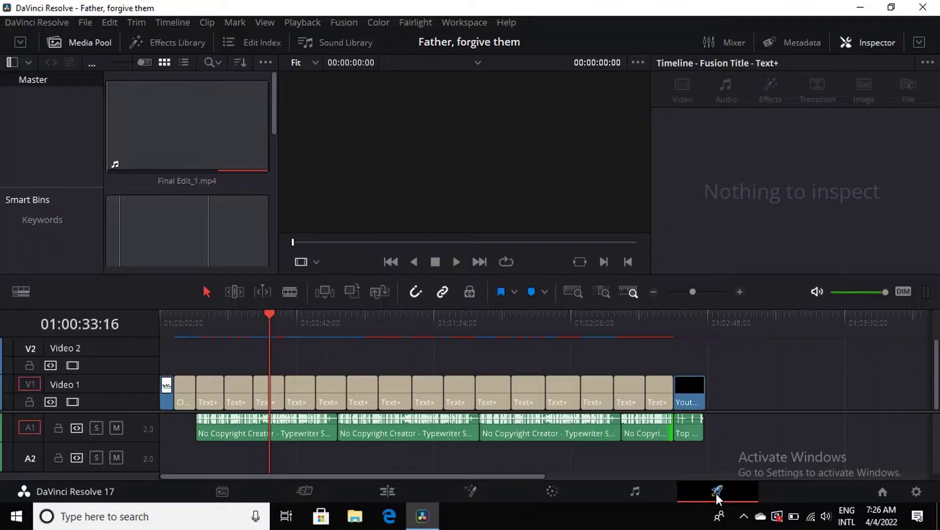
On the Deliver page, name the output file 'Father, forgive them'
{"action": "left_click", "coordinate": [716, 493]}
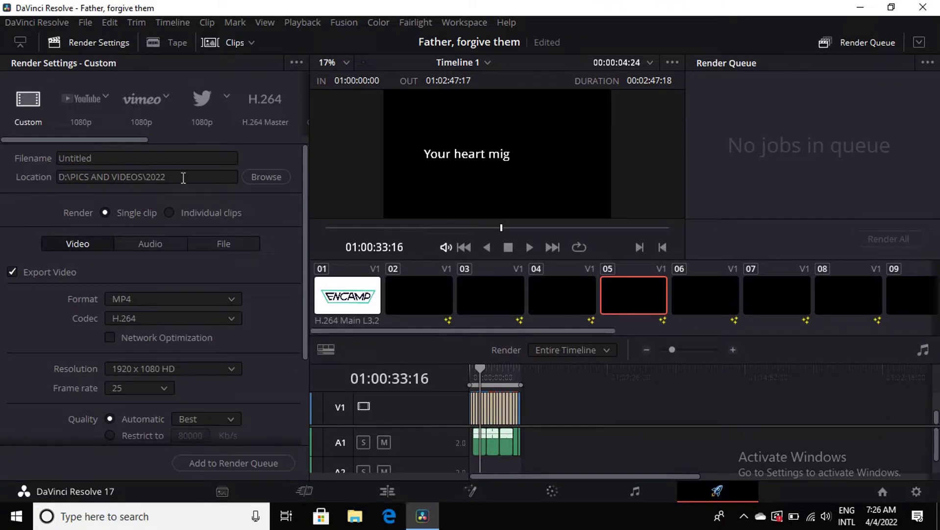
{"action": "left_click", "coordinate": [104, 158]}
{"action": "double_click", "coordinate": [105, 158]}
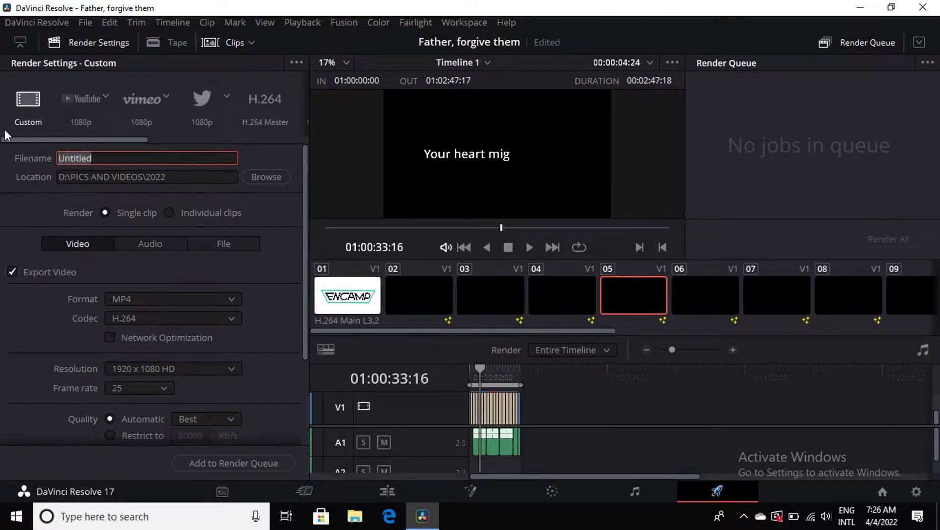
{"action": "type", "text": "Farther"}
{"action": "key", "text": "BackSpace"}
{"action": "key", "text": "BackSpace"}
{"action": "key", "text": "BackSpace"}
{"action": "key", "text": "BackSpace"}
{"action": "key", "text": "BackSpace"}
{"action": "type", "text": "th"}
{"action": "type", "text": "er, forg"}
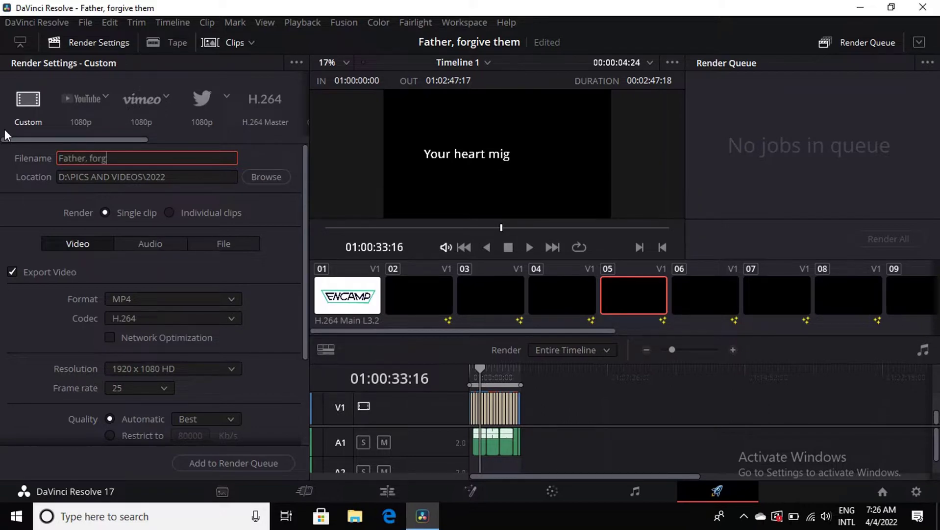
{"action": "type", "text": "ive them"}
Check the audio and video export settings, try the YouTube 1080p preset, then return to Custom
{"action": "scroll", "coordinate": [289, 240], "scroll_direction": "down", "scroll_amount": 3}
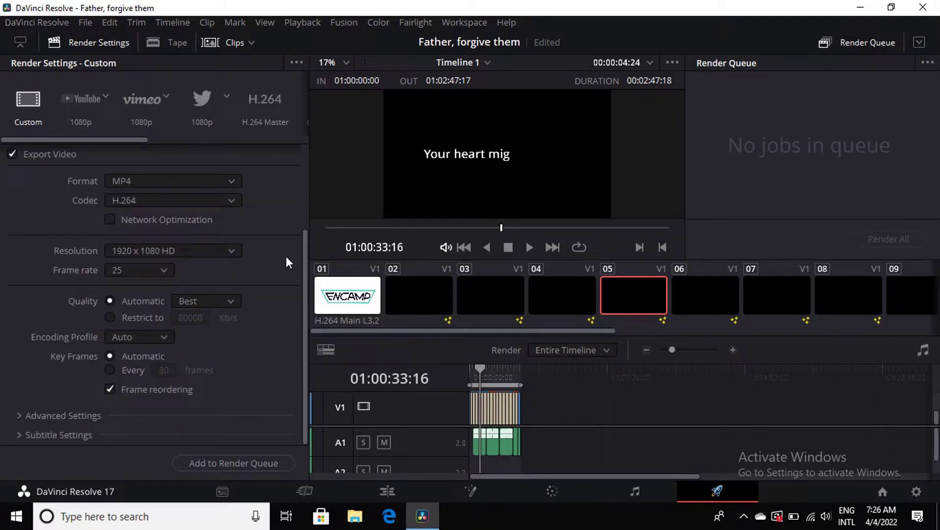
{"action": "scroll", "coordinate": [285, 259], "scroll_direction": "up", "scroll_amount": 2}
{"action": "scroll", "coordinate": [286, 262], "scroll_direction": "up", "scroll_amount": 1}
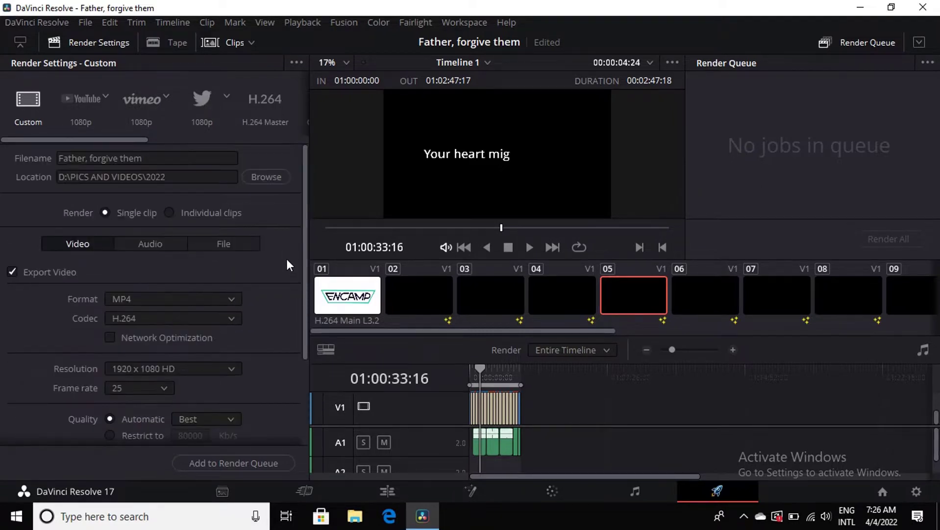
{"action": "left_click", "coordinate": [145, 250]}
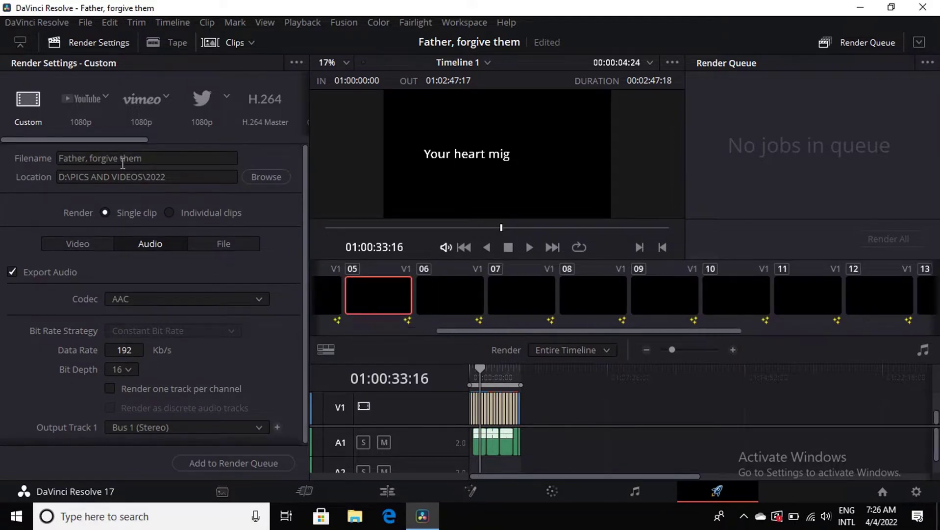
{"action": "left_click", "coordinate": [26, 116]}
{"action": "left_click", "coordinate": [73, 244]}
{"action": "left_click", "coordinate": [91, 158]}
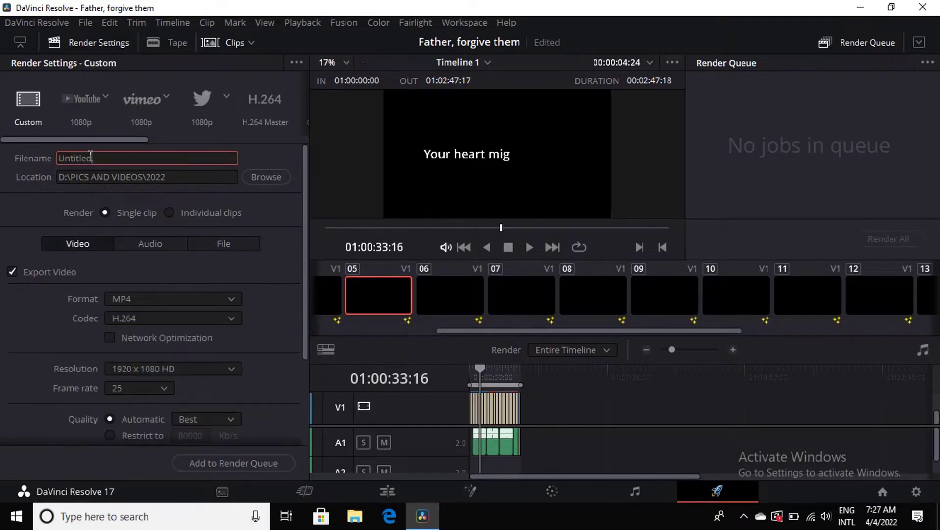
{"action": "left_click", "coordinate": [77, 116]}
{"action": "left_click", "coordinate": [21, 110]}
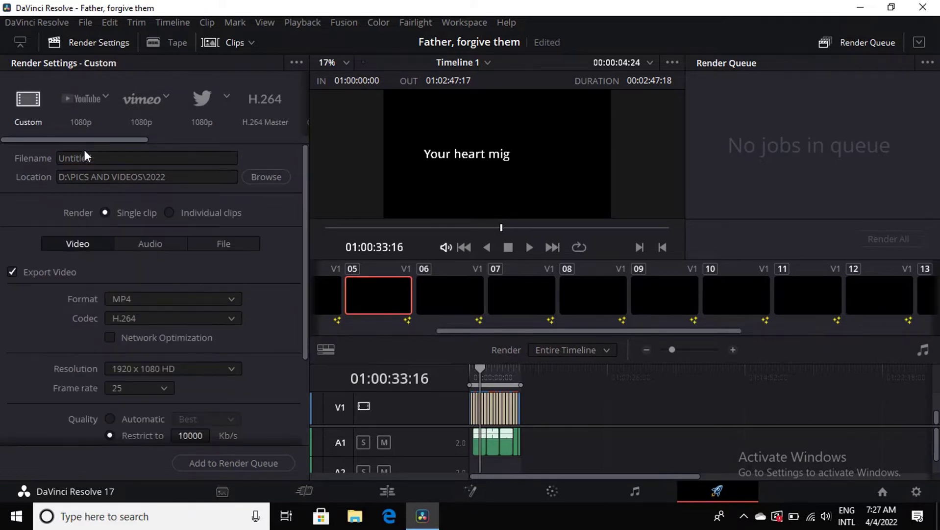
Re-enter the filename 'Father, forgive them', queue the MP4 job and render it
{"action": "left_click_drag", "start_coordinate": [92, 158], "coordinate": [57, 147]}
{"action": "key", "text": "BackSpace"}
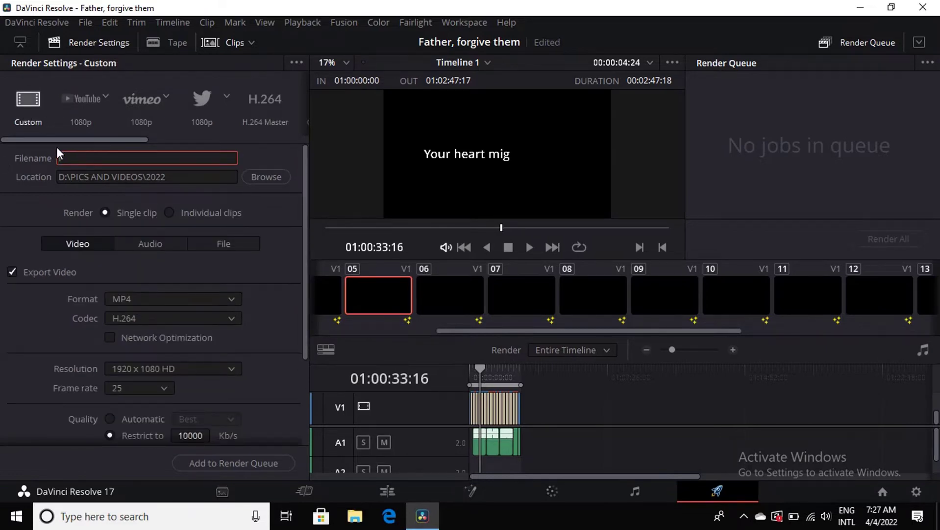
{"action": "type", "text": "Father, fo"}
{"action": "type", "text": "rgive th"}
{"action": "type", "text": "em"}
{"action": "left_click", "coordinate": [252, 466]}
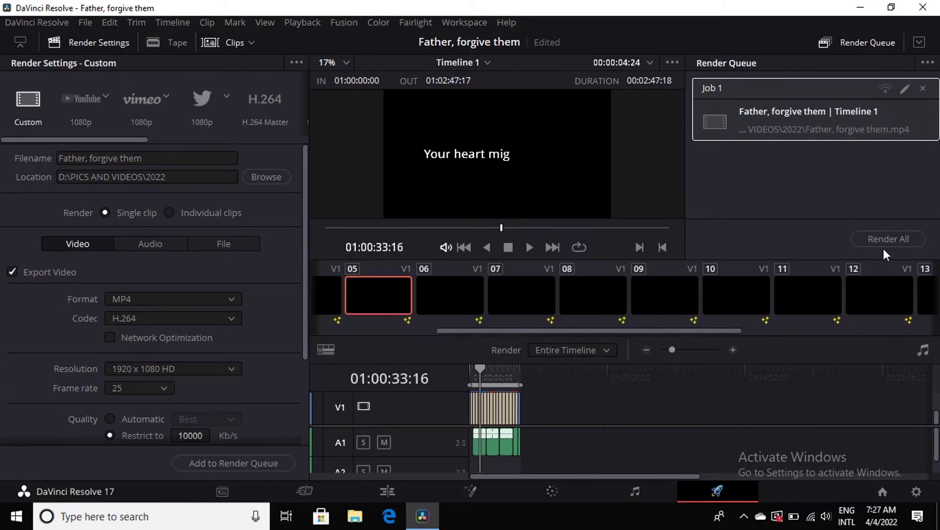
{"action": "left_click", "coordinate": [884, 238]}
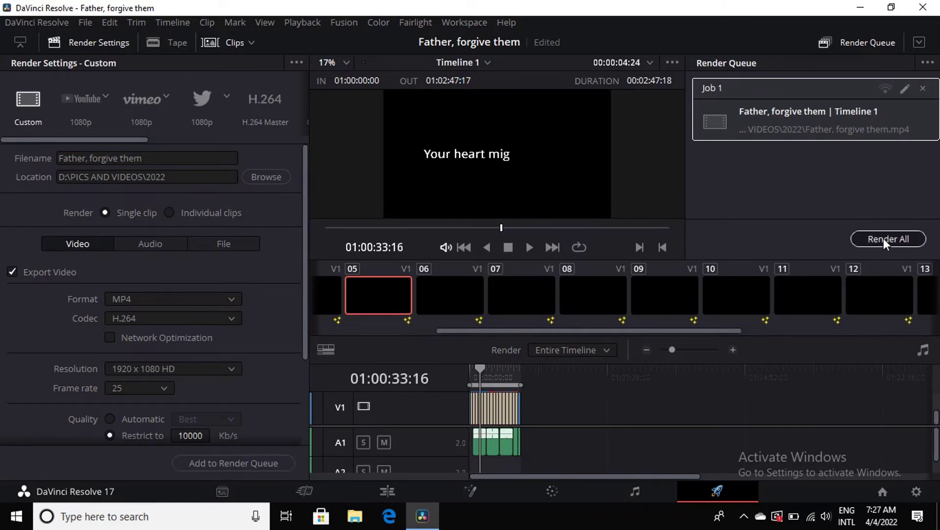